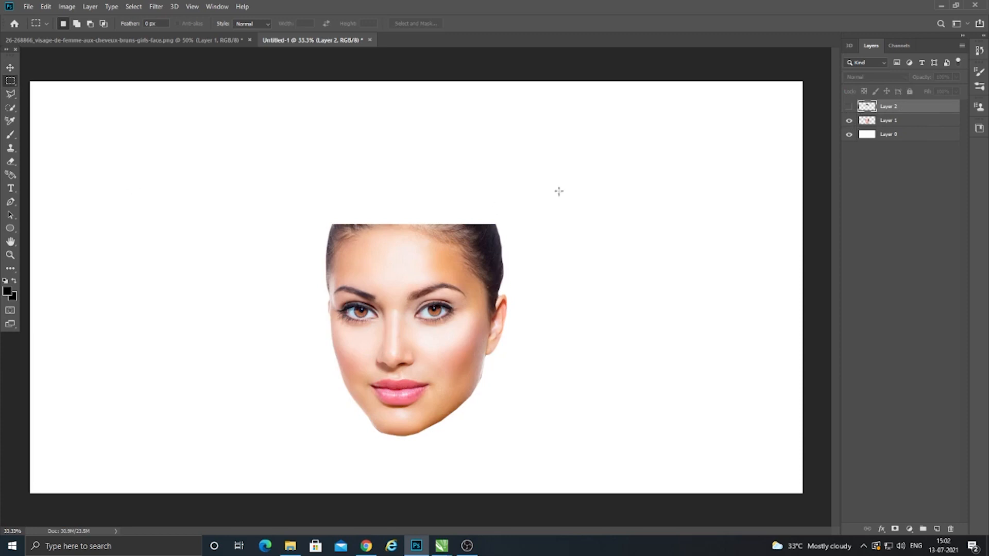
Cut the forehead strip of the face in Layer 1 onto its own layer and hide that new layer
left_click(890, 123)
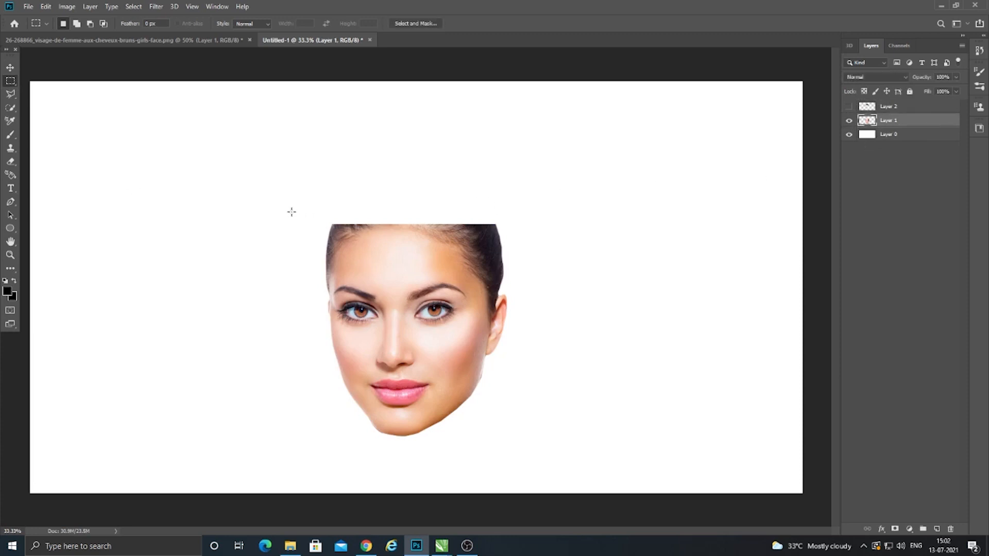
left_click_drag(292, 217, 552, 278)
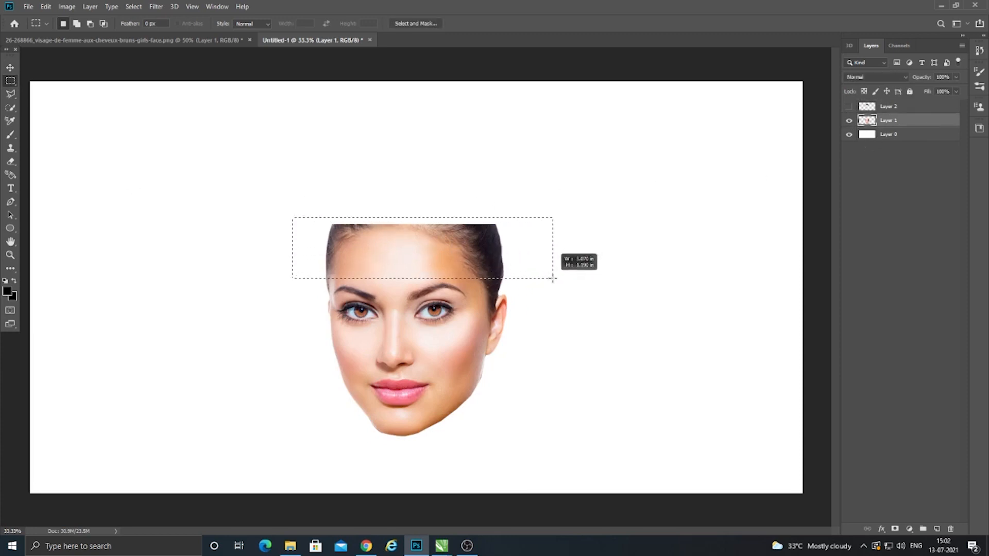
right_click(458, 265)
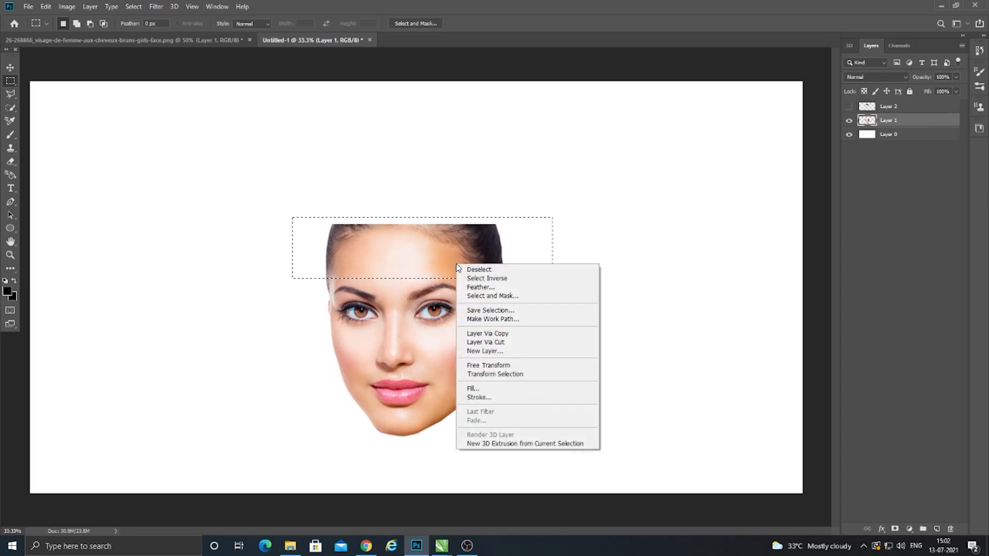
left_click(495, 342)
left_click(849, 137)
left_click(849, 122)
Cut the eye-level strip of the face in Layer 1 onto its own layer and hide that new layer
left_click(875, 138)
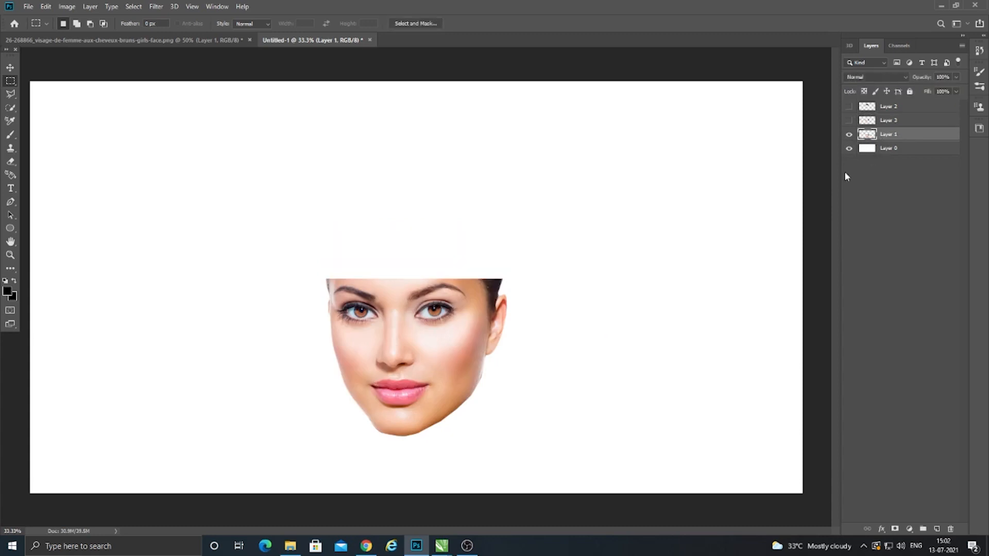
left_click_drag(283, 273, 555, 340)
right_click(449, 322)
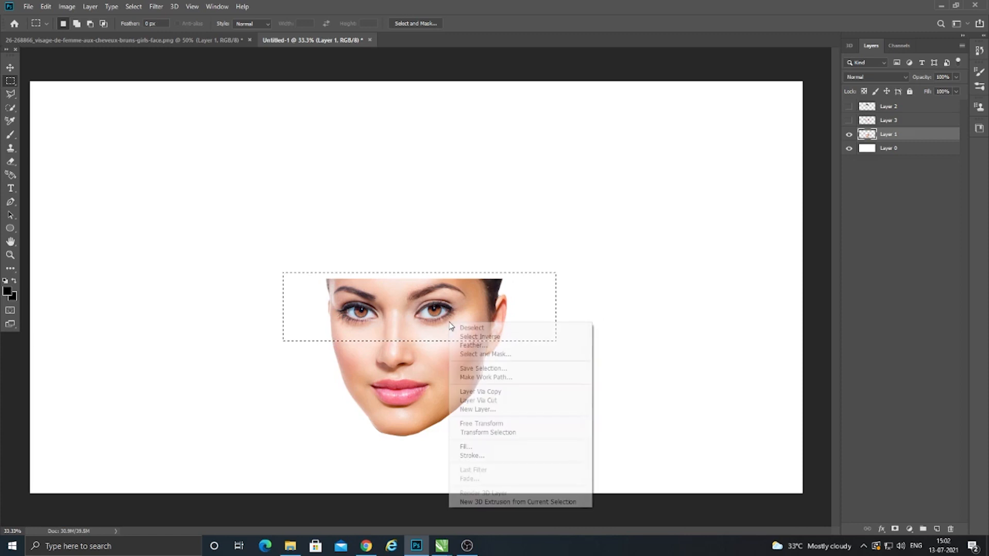
left_click(468, 400)
left_click(849, 134)
left_click(848, 134)
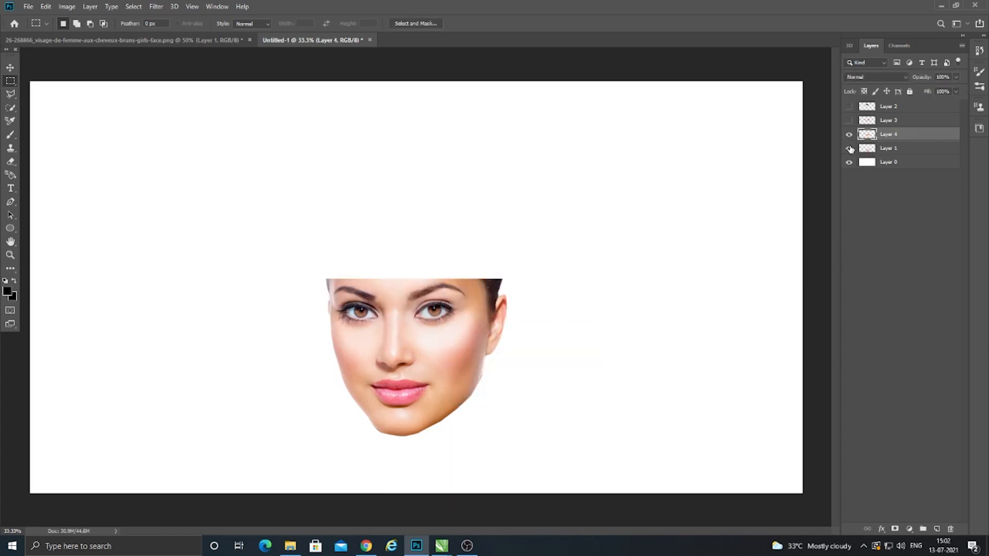
left_click(849, 135)
Make the hidden Layer 4, Layer 3 and Layer 2 visible to bring back the whole head
left_click(879, 153)
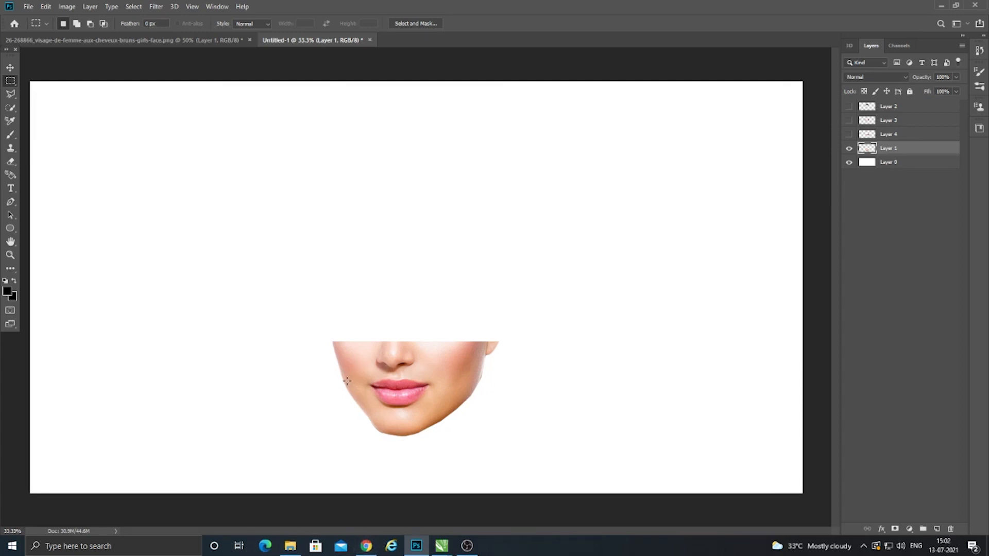
left_click(11, 67)
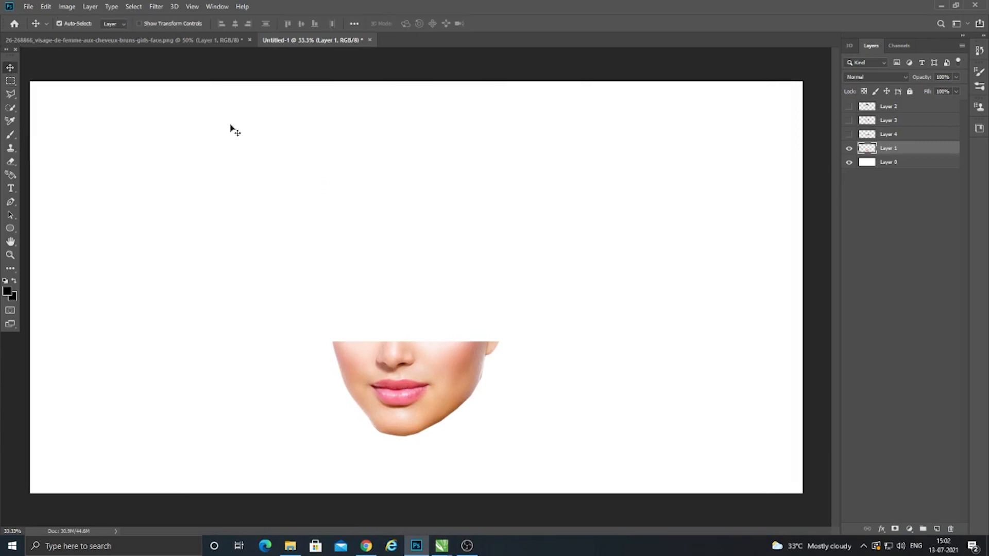
left_click(848, 134)
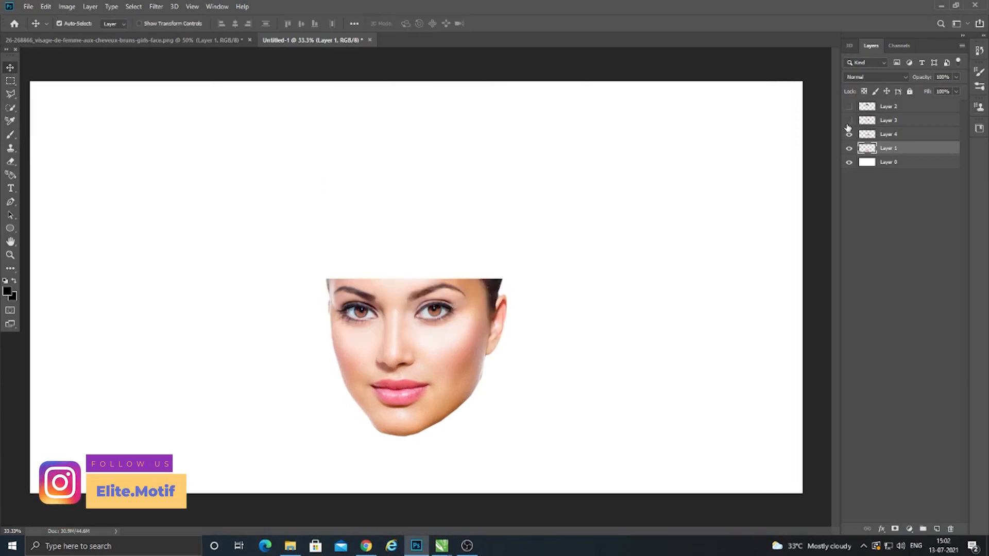
left_click(849, 119)
left_click(849, 106)
left_click(906, 162)
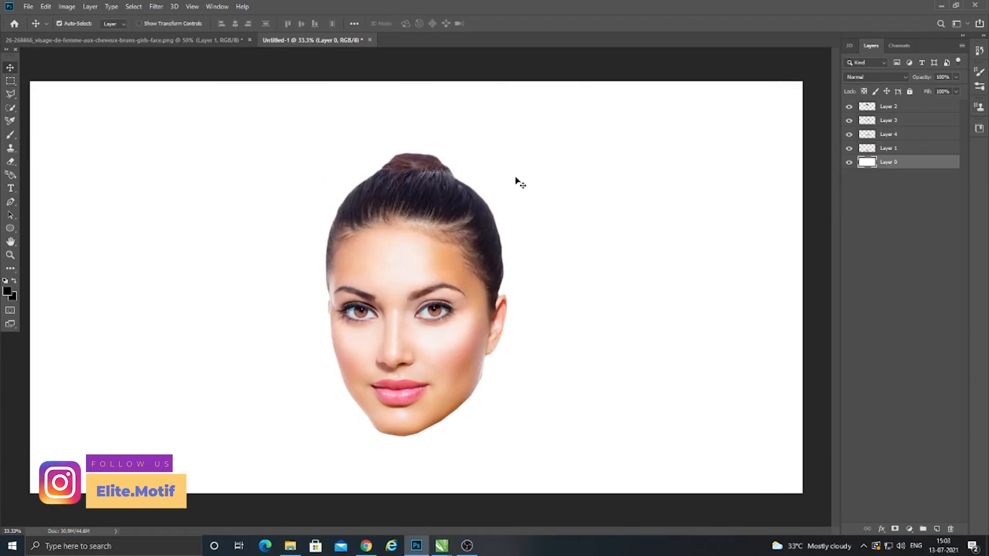
Rotate the hair slice about 3.4° counterclockwise and shift it left of the forehead slice
left_click(404, 181)
key("ctrl+t")
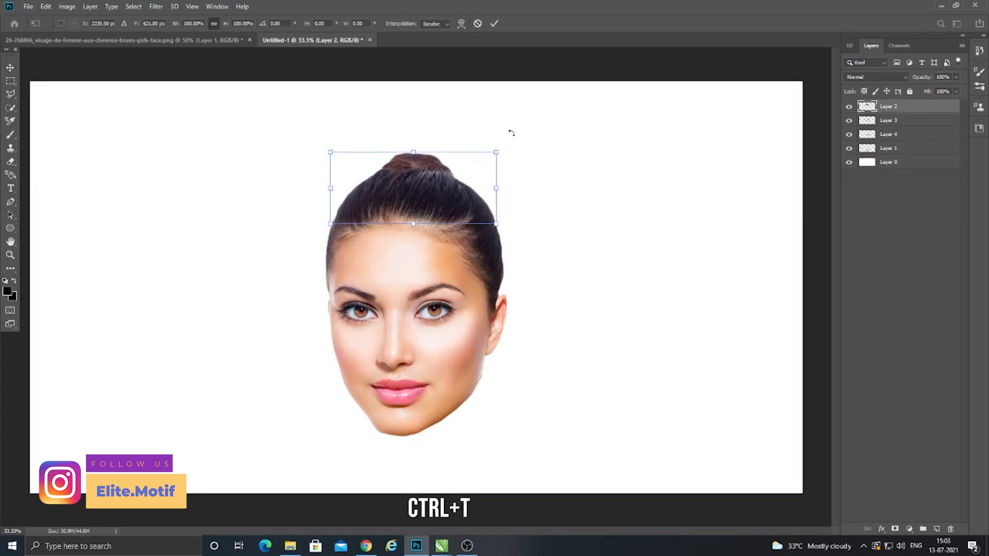
left_click_drag(511, 133, 434, 160)
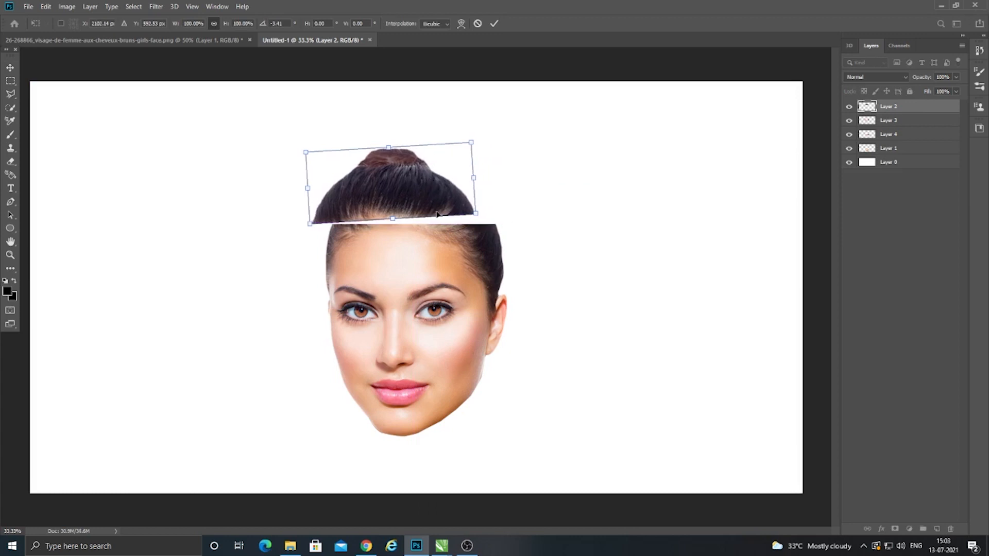
key("Return")
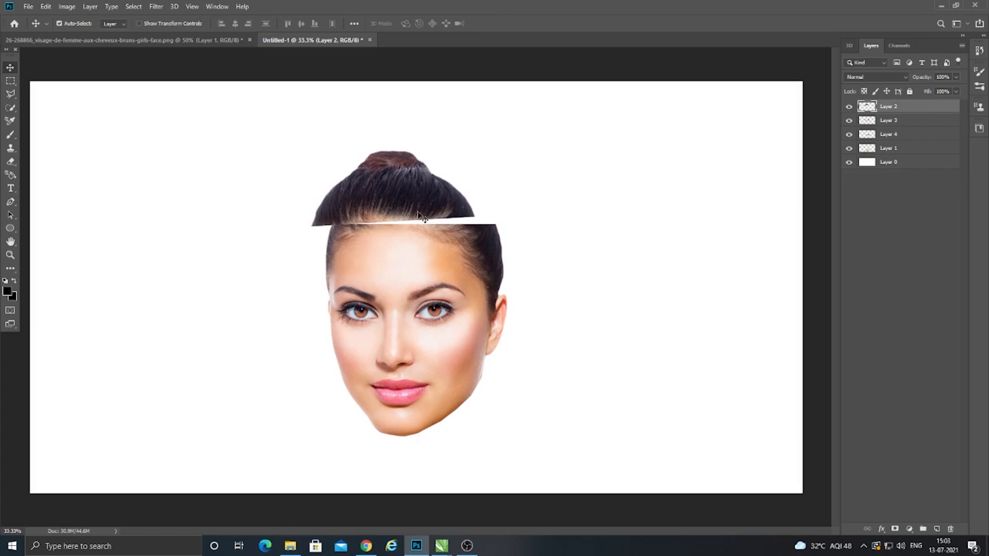
Move the eye slice down and to the right and the chin slice down, opening a gap below the forehead
left_click(485, 304)
left_click_drag(466, 301, 491, 342)
left_click(458, 383)
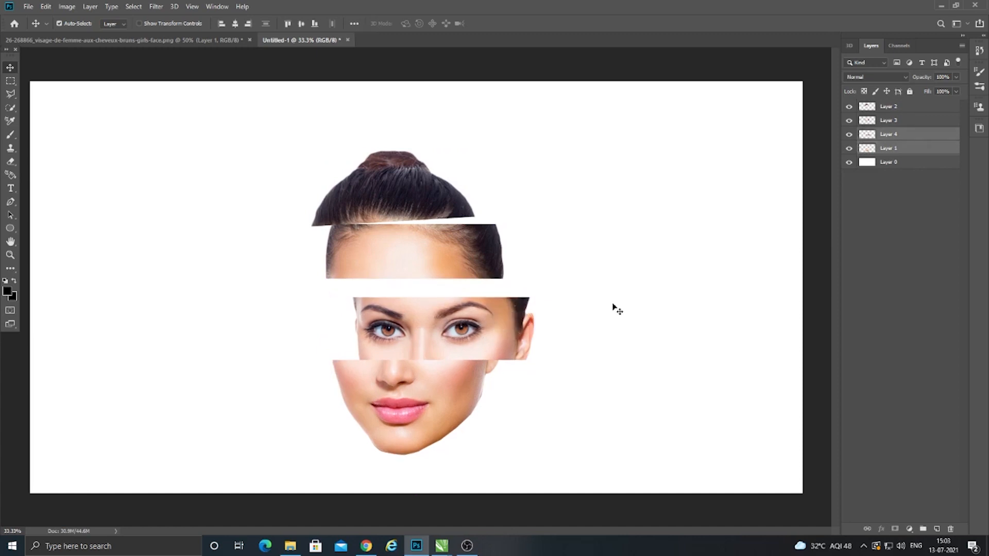
left_click(613, 309)
Rotate the forehead slice about 2.6° clockwise and shift it left under the hair slice
left_click(478, 267)
left_click_drag(477, 268, 474, 268)
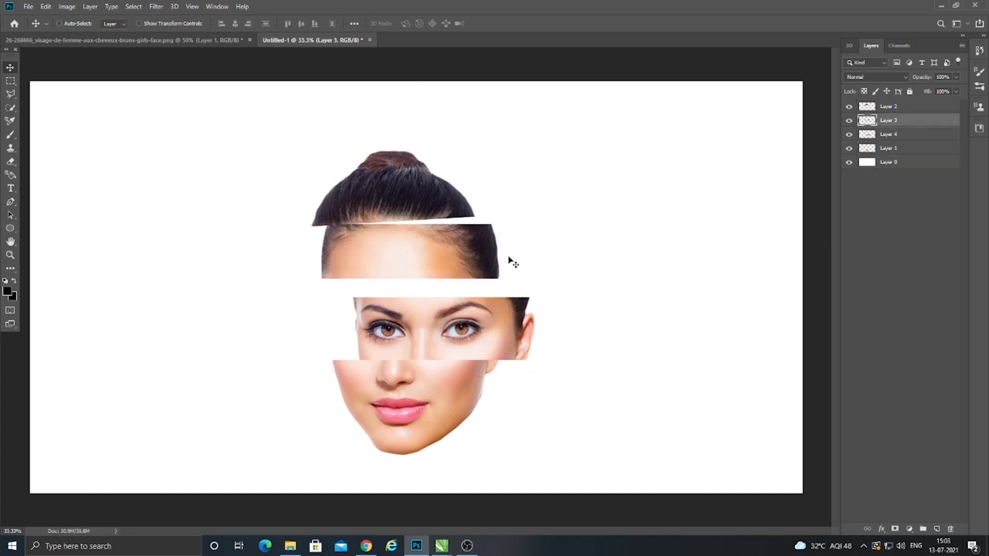
key("ctrl+t")
left_click_drag(546, 217, 548, 220)
left_click_drag(485, 242, 484, 245)
key("Left")
key("Left")
key("Left")
key("Left")
key("Left")
key("Left")
key("Left")
key("Left")
key("Left")
key("Left")
key("Left")
key("Left")
key("Left")
key("Left")
key("Left")
key("Left")
key("Left")
key("Left")
key("Left")
key("Left")
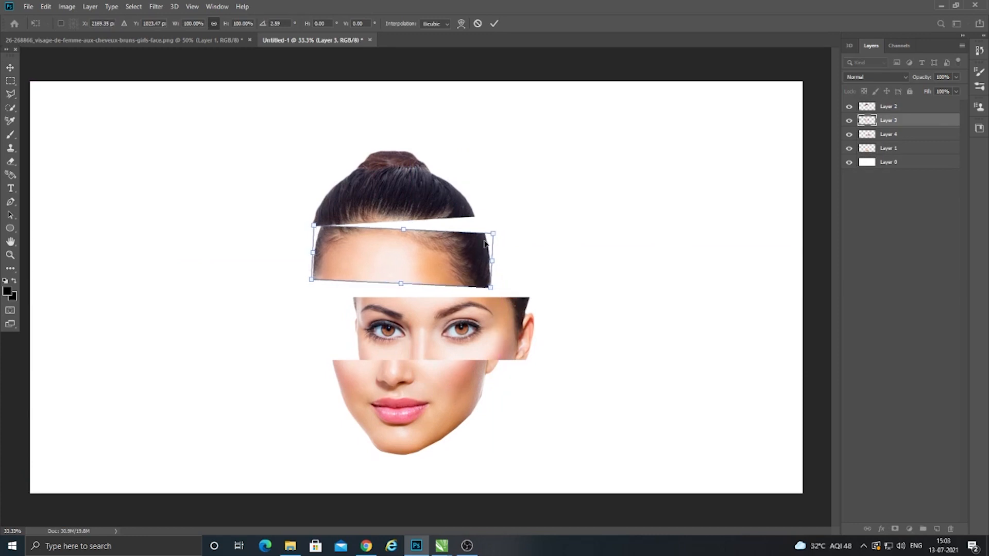
key("Return")
Nudge the forehead slice slightly upward toward the hair slice
key("Up")
key("Up")
key("Up")
key("Up")
key("Up")
key("Up")
key("Up")
key("Up")
key("Up")
key("Up")
key("Up")
key("Up")
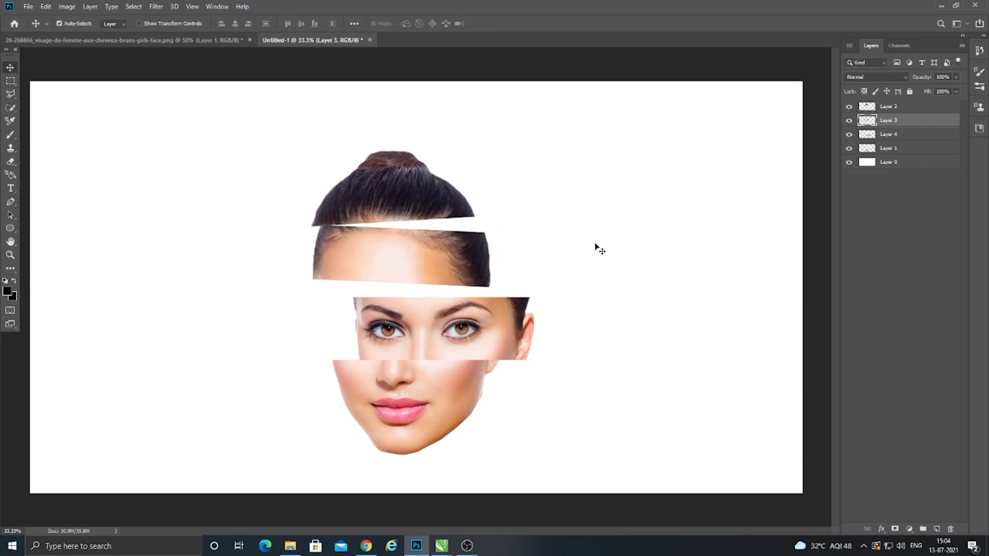
Nudge the hair slice slightly right and down so its lower corner meets the forehead slice
left_click(433, 213)
key("Right")
key("Right")
key("Right")
key("Right")
key("Right")
key("Right")
key("Right")
key("Right")
key("Right")
key("Right")
key("Down")
key("Down")
key("Down")
key("Down")
key("Down")
key("Down")
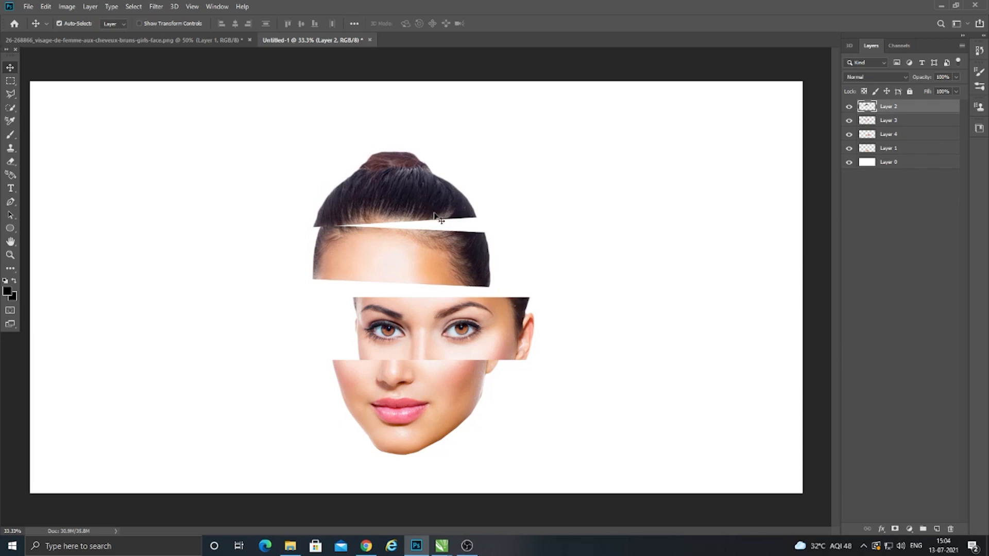
Move the eye slice up and to the left until it sits just below the forehead slice
left_click(442, 318)
left_click_drag(512, 334, 488, 323)
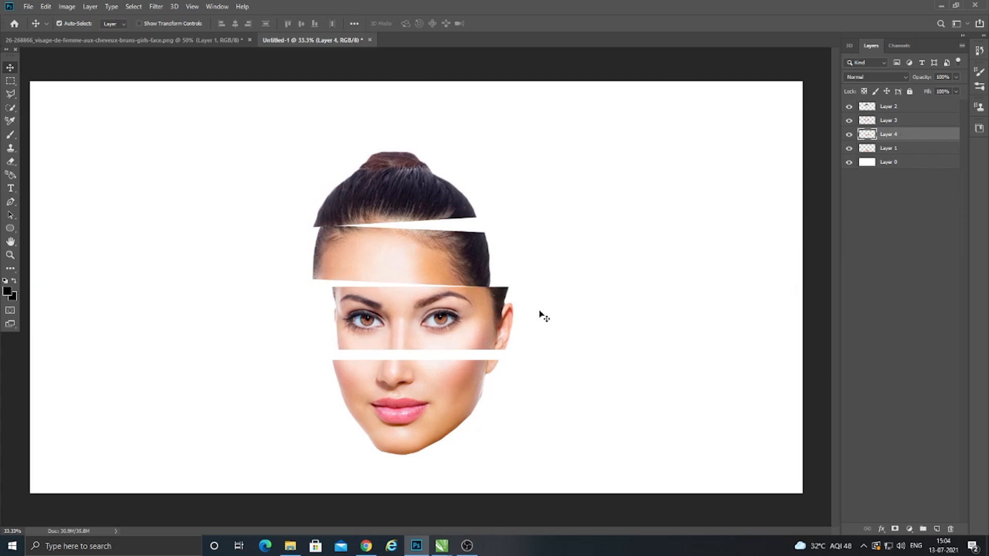
Try rotating the eye slice slightly counterclockwise and nudging it left
key("ctrl+t")
left_click_drag(551, 271, 542, 253)
key("Return")
key("Left")
key("Left")
key("Left")
key("Left")
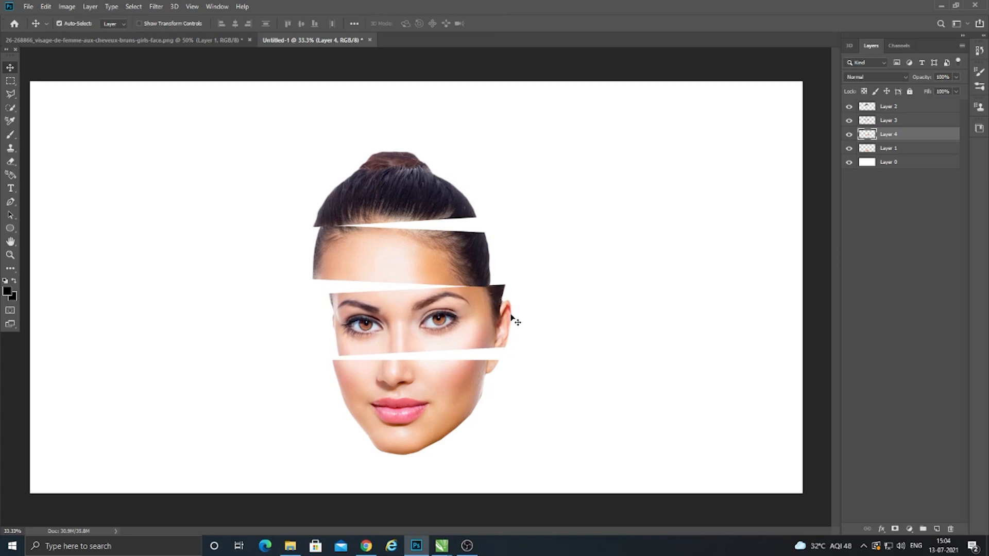
Try moving the chin slice left and rotating it about 5.3° clockwise
left_click(408, 415)
left_click_drag(433, 411, 407, 410)
key("ctrl+t")
left_click_drag(503, 363, 506, 375)
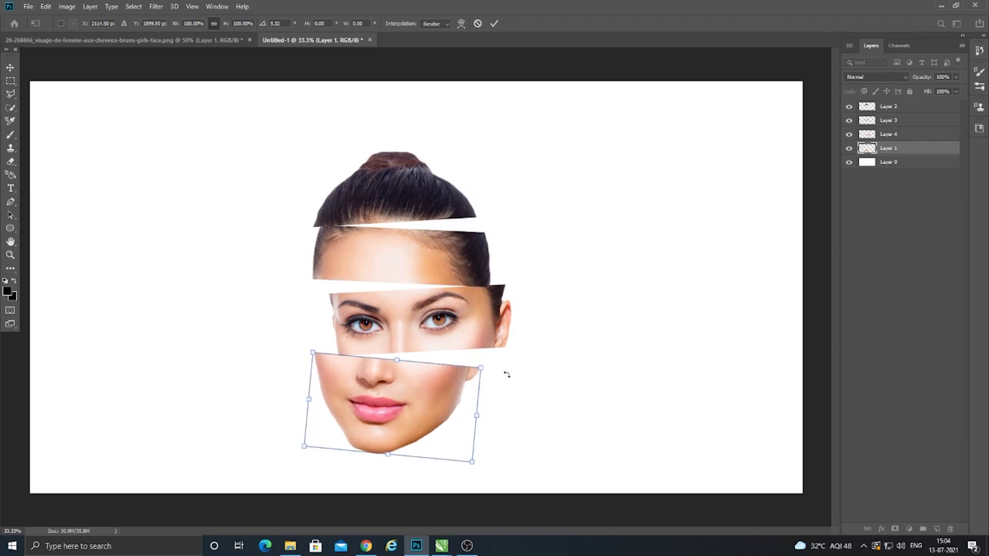
Undo the rotation and shift of the chin slice and the rotation and nudges of the eye slice
key("ctrl+z")
key("ctrl+z")
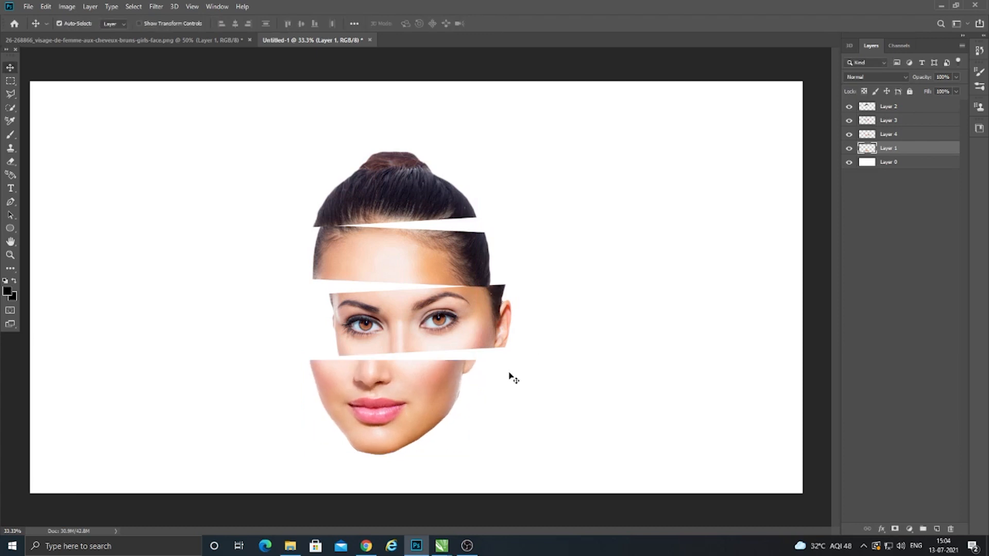
key("ctrl+z")
key("ctrl+z")
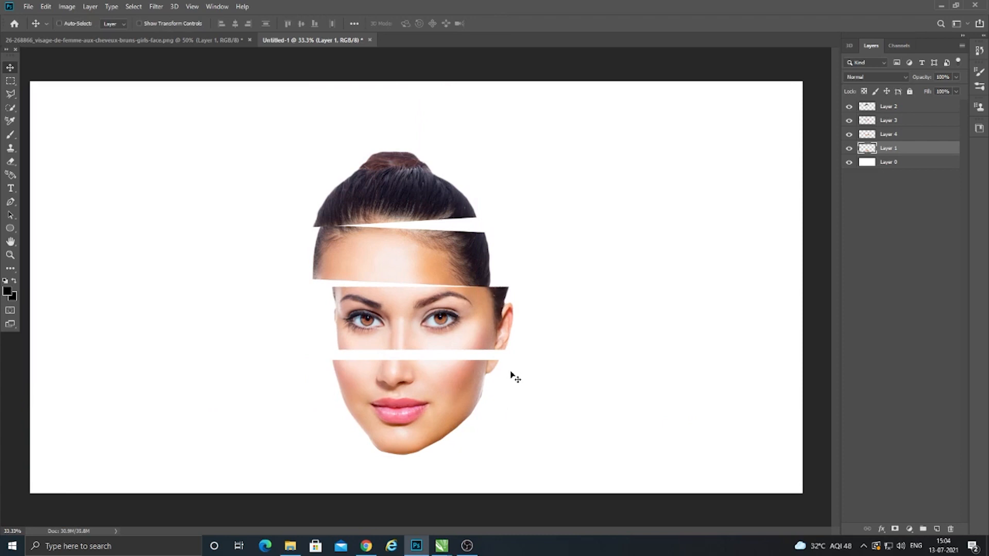
Shift the eye slice left and rotate it slightly counterclockwise, placing it under the forehead slice
left_click(495, 338, "ctrl")
left_click_drag(496, 337, 456, 339)
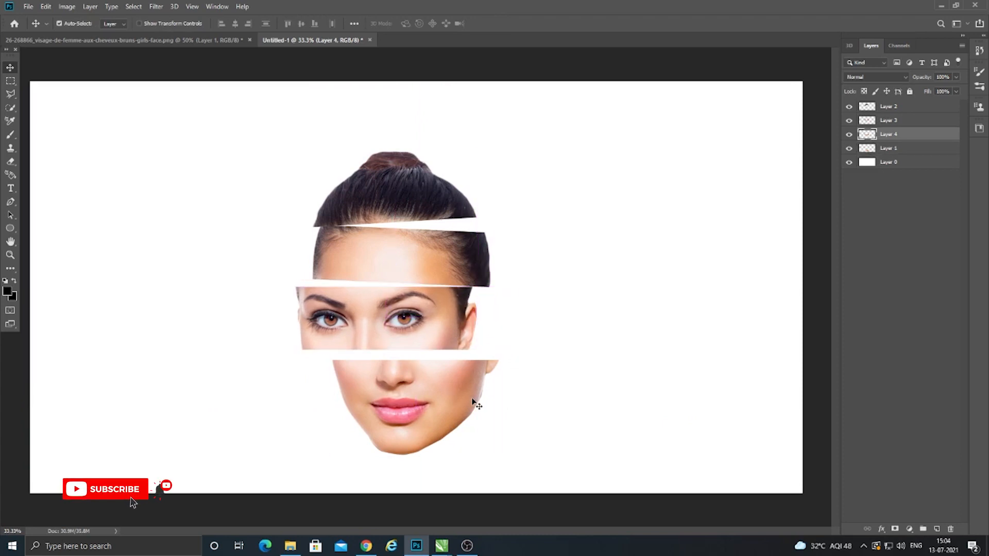
key("ctrl+t")
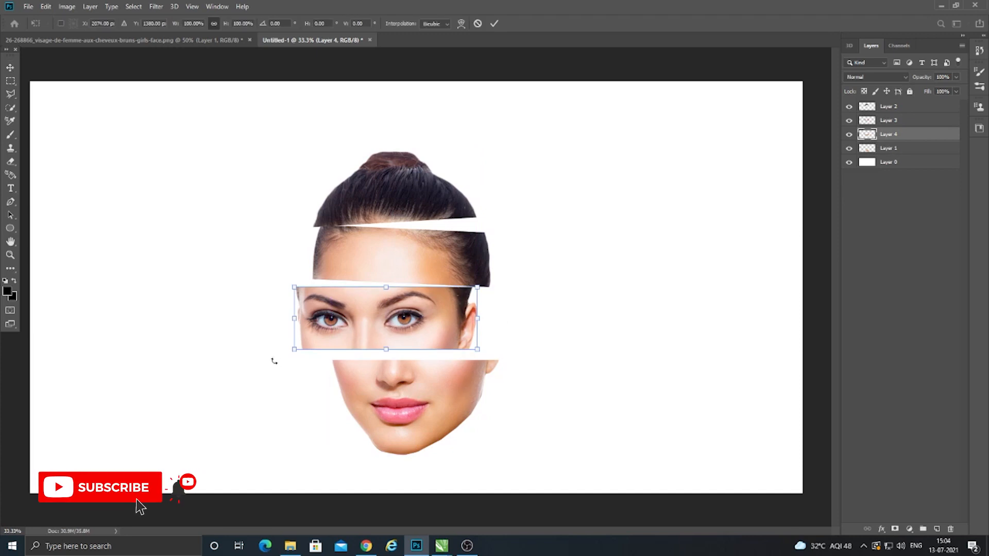
left_click_drag(276, 353, 278, 359)
left_click_drag(397, 338, 473, 336)
key("Return")
Nudge the eye slice right and adjust its height to align it with the forehead slice
key("Up")
key("Up")
key("Right")
key("Right")
key("Right")
key("Right")
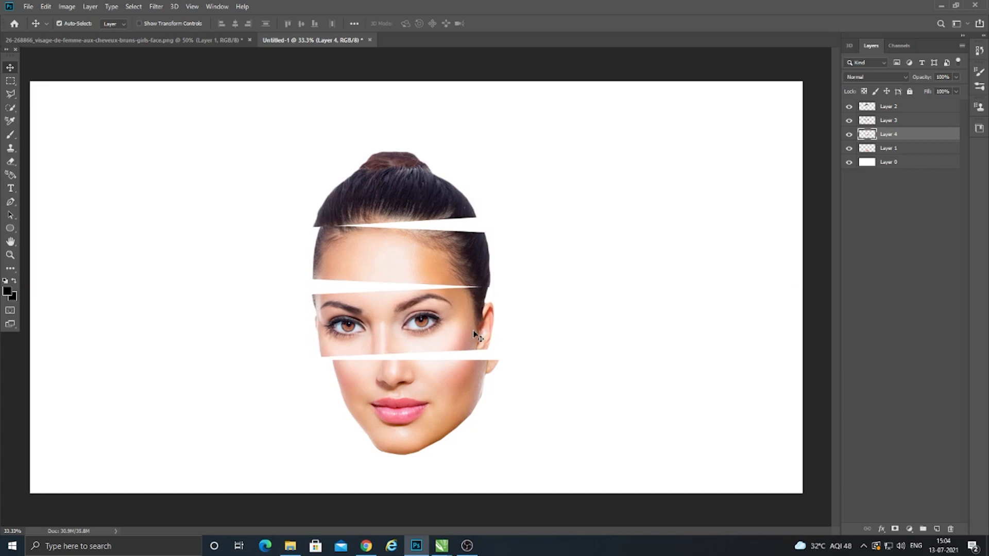
key("Right")
key("Right")
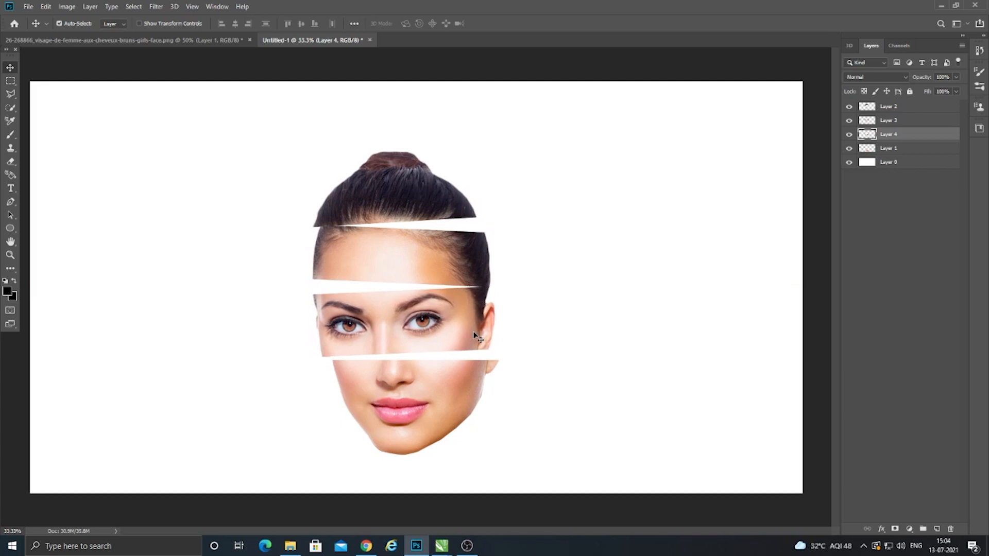
key("Up")
key("Up")
key("Up")
key("Up")
key("Up")
key("Up")
key("Up")
key("Up")
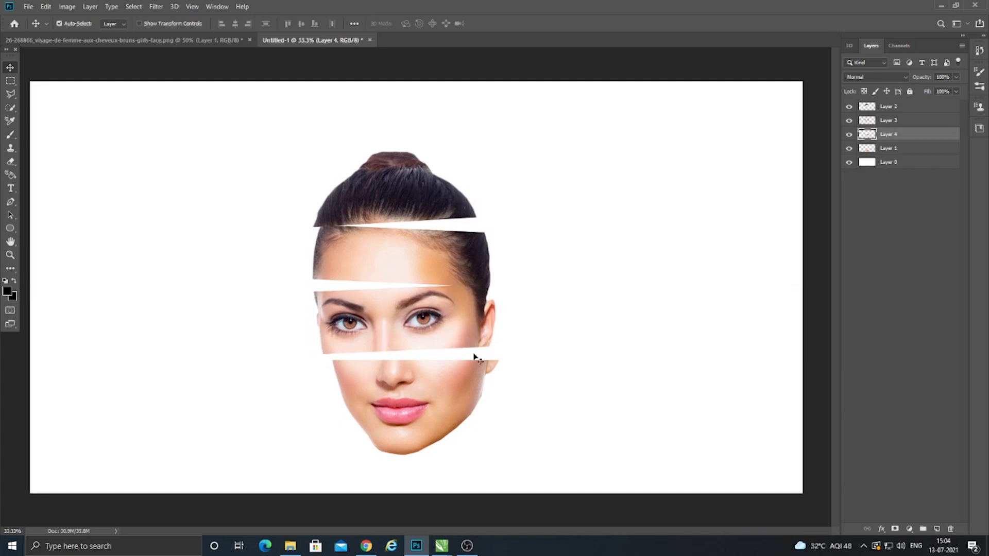
key("Up")
key("Up")
Move the chin slice left and up until its upper edge meets the eye slice
left_click_drag(457, 410, 454, 415)
key("Up")
key("Up")
key("Up")
key("Up")
key("Up")
key("Up")
key("Up")
key("Up")
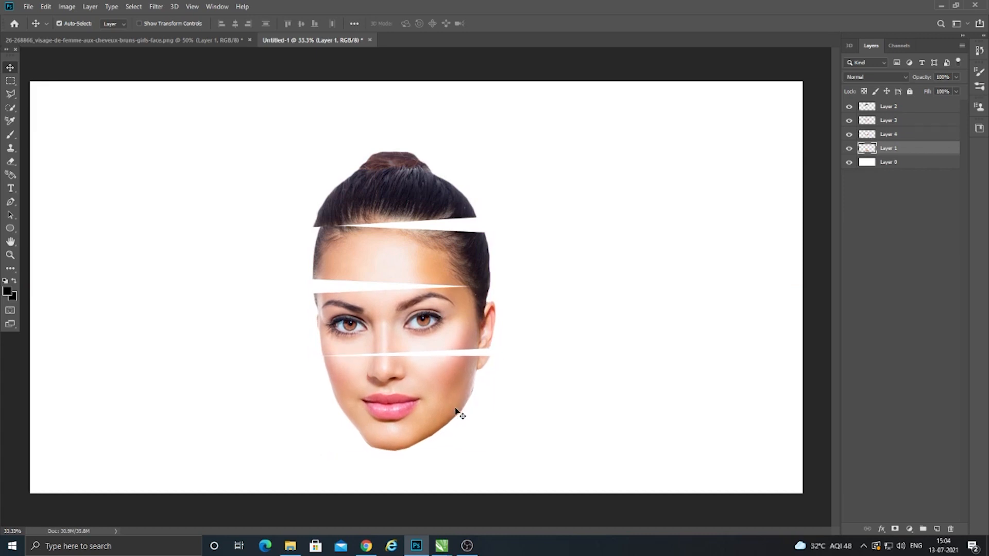
Rotate the chin slice slightly clockwise and nudge it down, leaving a wedge-shaped gap below the eye slice
key("ctrl+t")
left_click_drag(525, 327, 523, 334)
key("Return")
key("Down")
key("Down")
key("Down")
key("Down")
key("Down")
key("Down")
key("Down")
key("Down")
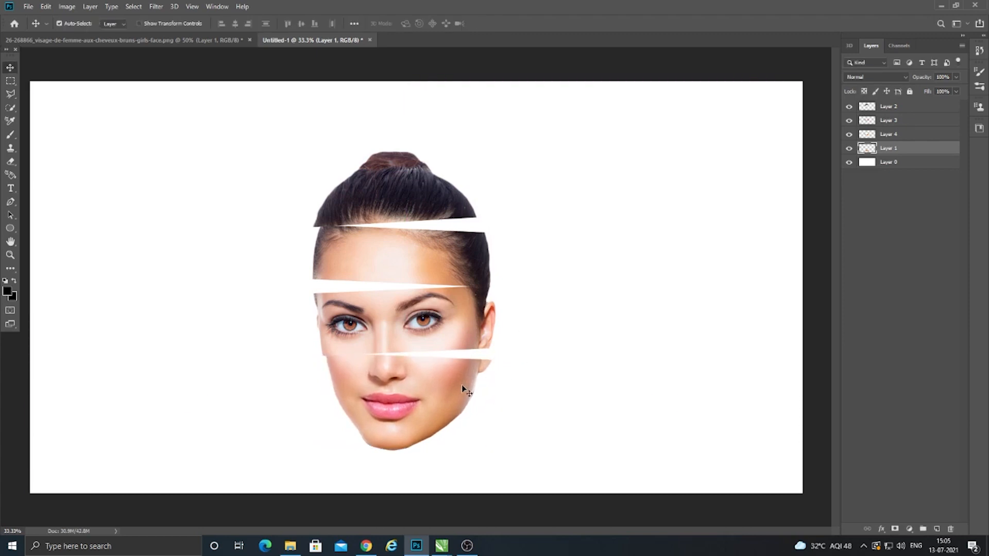
Nudge the chin slice slightly left and down to extend the gap across the full width of the face
key("Left")
key("Left")
key("Left")
key("Left")
key("Left")
key("Left")
key("Left")
key("Left")
key("Left")
key("Left")
key("Down")
key("Down")
key("Down")
key("Down")
key("Down")
key("Down")
key("Down")
key("Down")
key("Down")
key("Down")
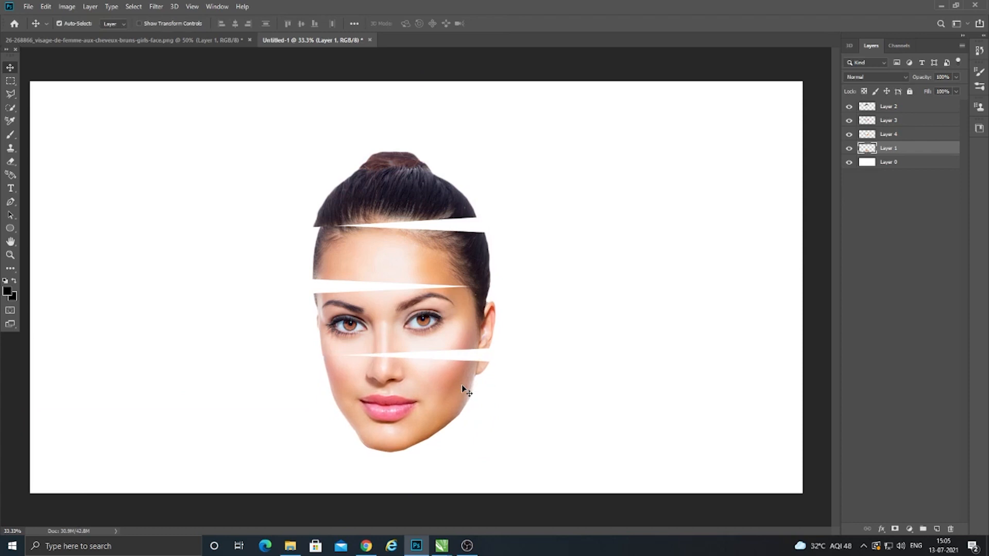
key("Down")
key("Down")
key("Down")
key("Down")
key("Down")
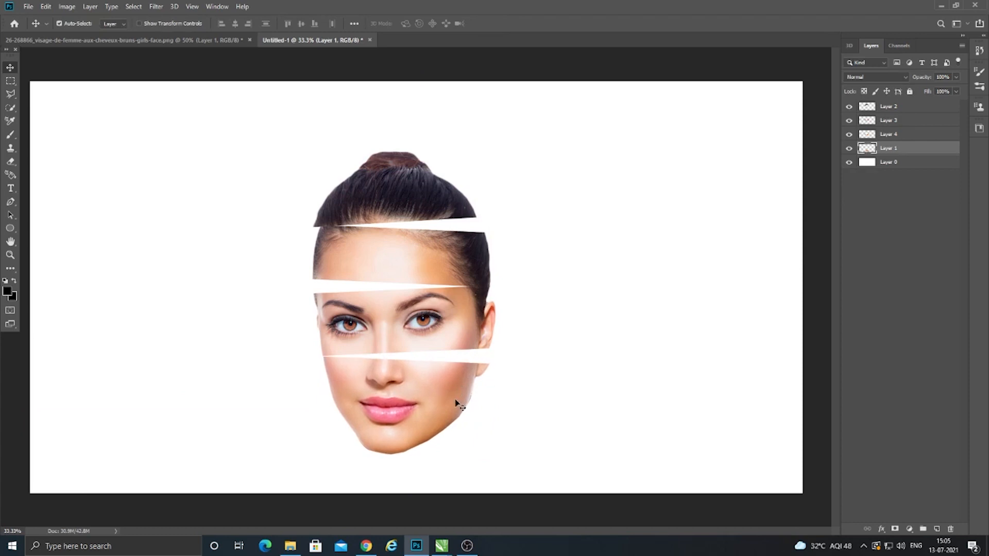
Offset the chin slice further left and lower it until the gap beneath the eye slice reopens
left_click_drag(451, 401, 430, 397)
key("Down")
key("Down")
key("Down")
key("Down")
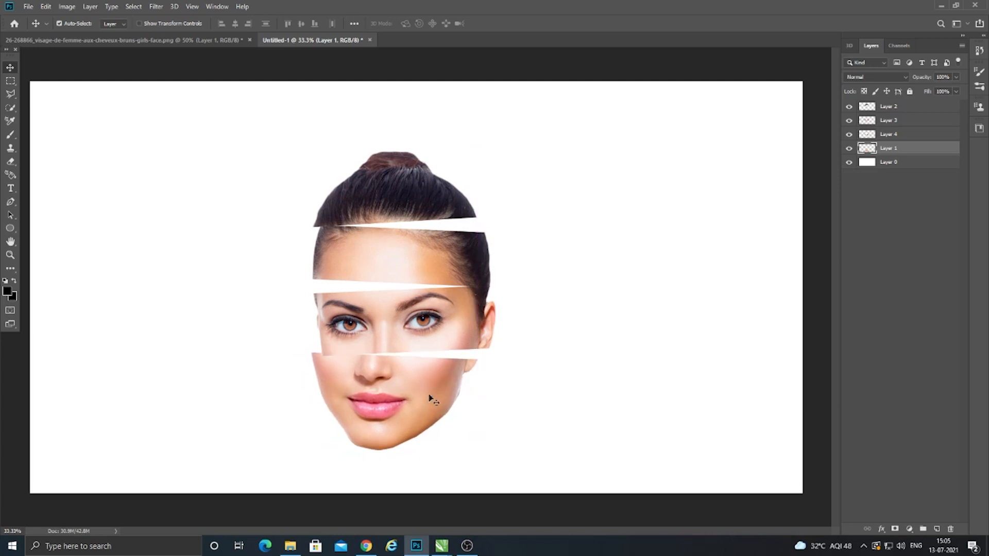
key("Down")
key("Down")
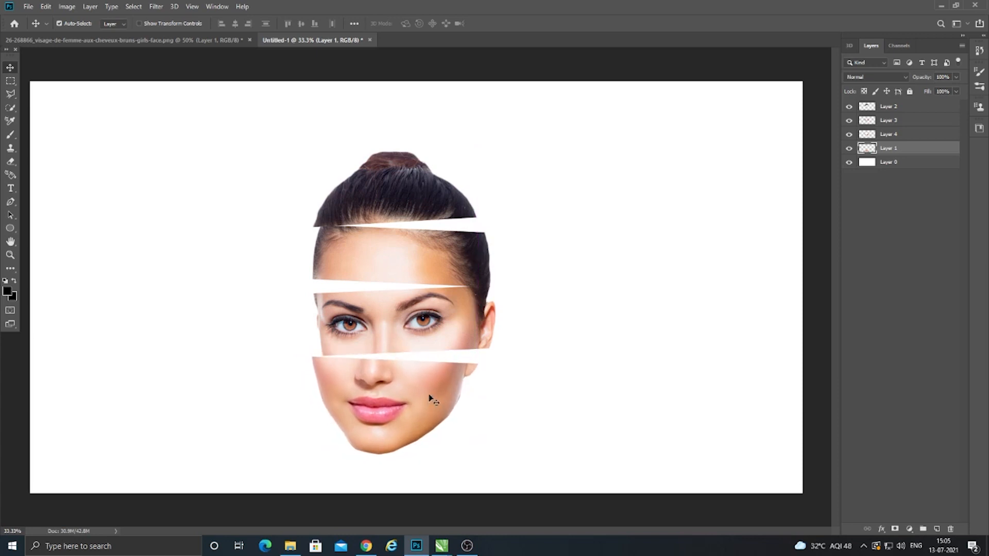
Nudge the chin slice right until it sits slightly offset to the right of the eye slice
key("shift+Right")
key("Right")
key("Right")
key("Right")
key("Right")
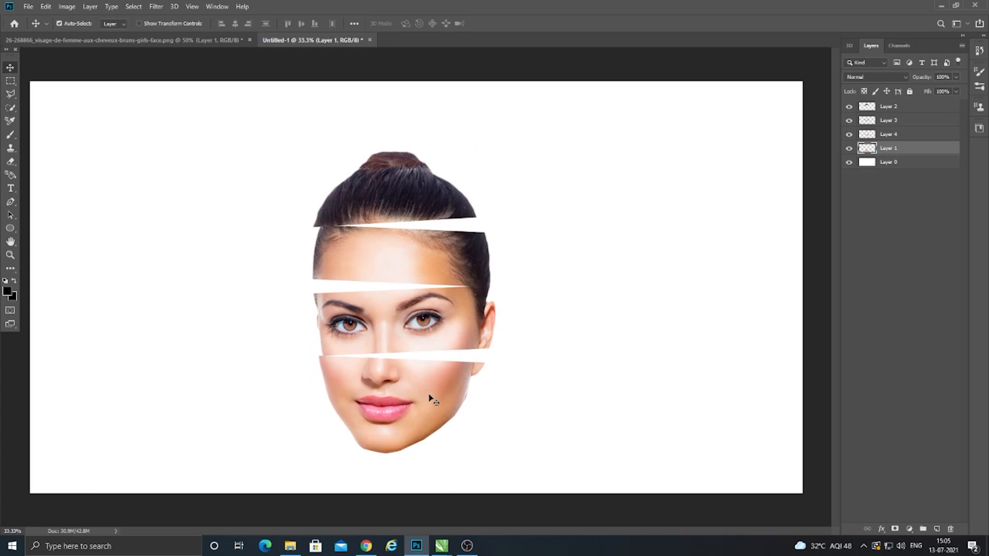
key("shift+Right")
key("shift+Right")
key("shift+Right")
key("shift+Right")
key("shift+Right")
key("shift+Right")
key("shift+Right")
key("shift+Right")
key("shift+Right")
left_click(451, 348, "ctrl")
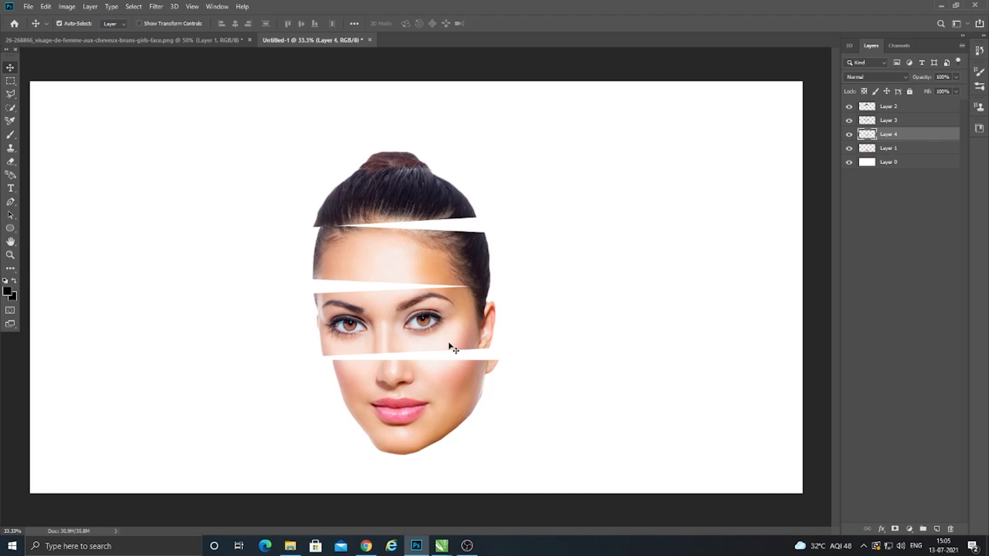
Move the chin slice slightly up and left and rotate it 0.40 degrees clockwise
left_click_drag(459, 402, 455, 398)
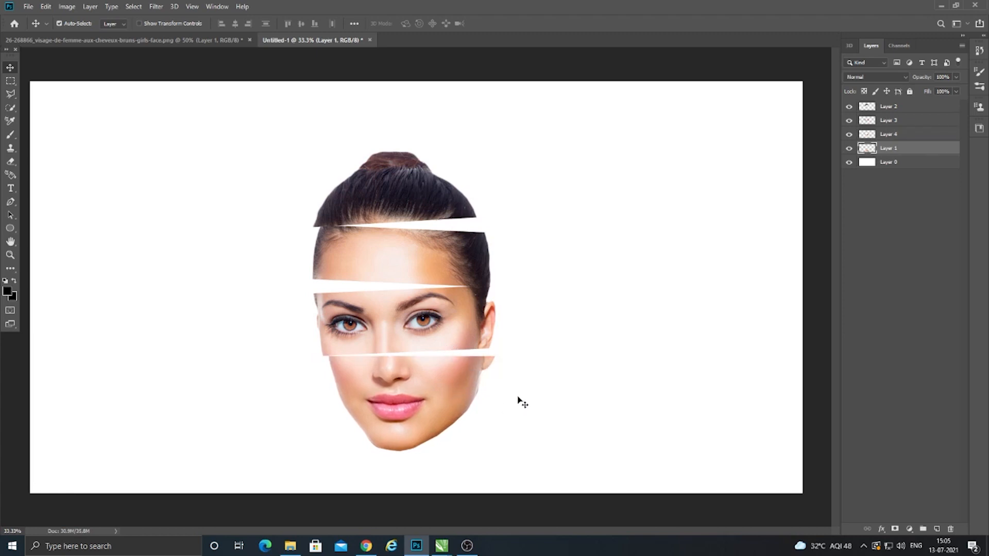
key("ctrl+t")
mouse_move(536, 353)
left_mouse_down()
mouse_move(535, 365)
mouse_move(532, 346)
left_mouse_up()
key("Return")
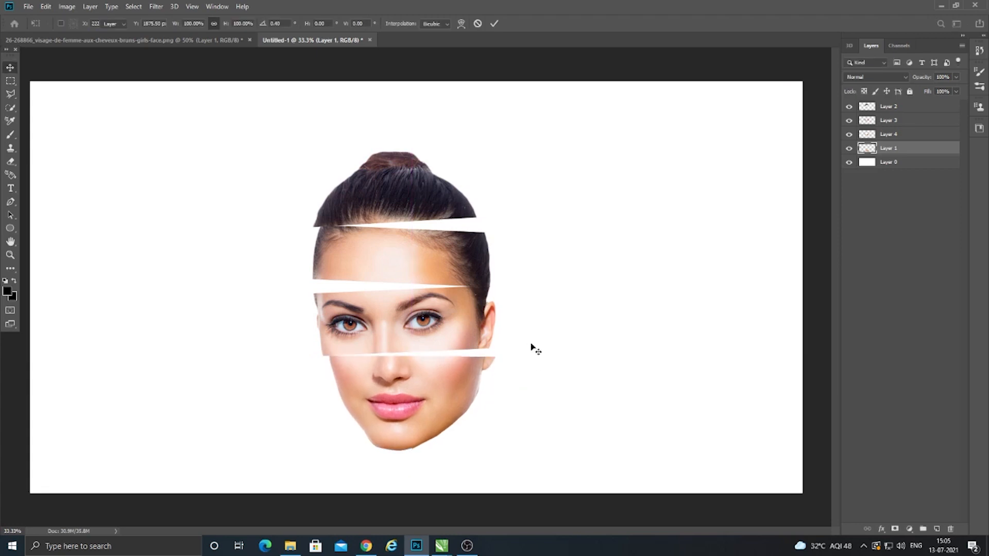
Nudge the chin slice down to widen the gap below the eye slice
key("Down")
key("Down")
key("Down")
key("Down")
key("Down")
key("Down")
key("Down")
key("Down")
key("Down")
key("Down")
key("Down")
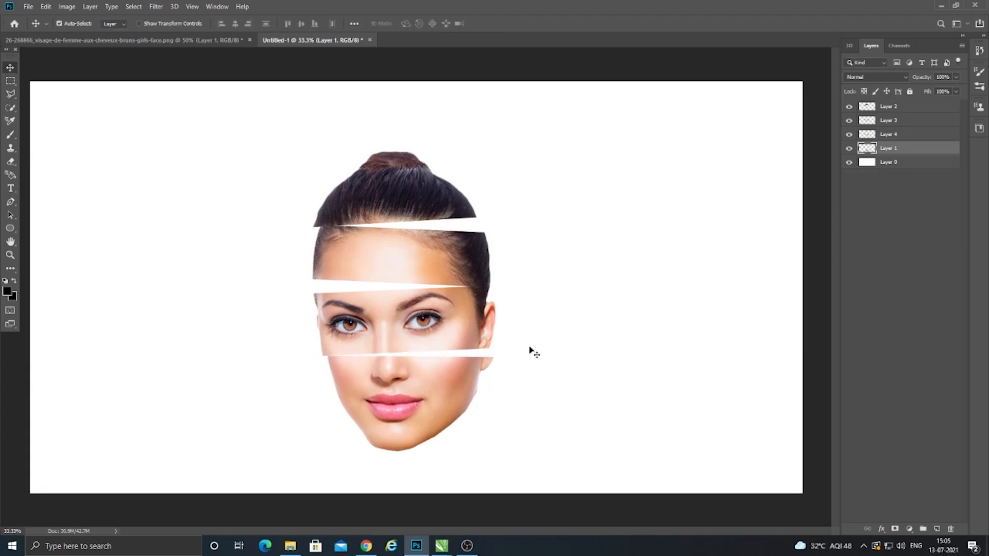
key("Down")
key("Down")
key("Down")
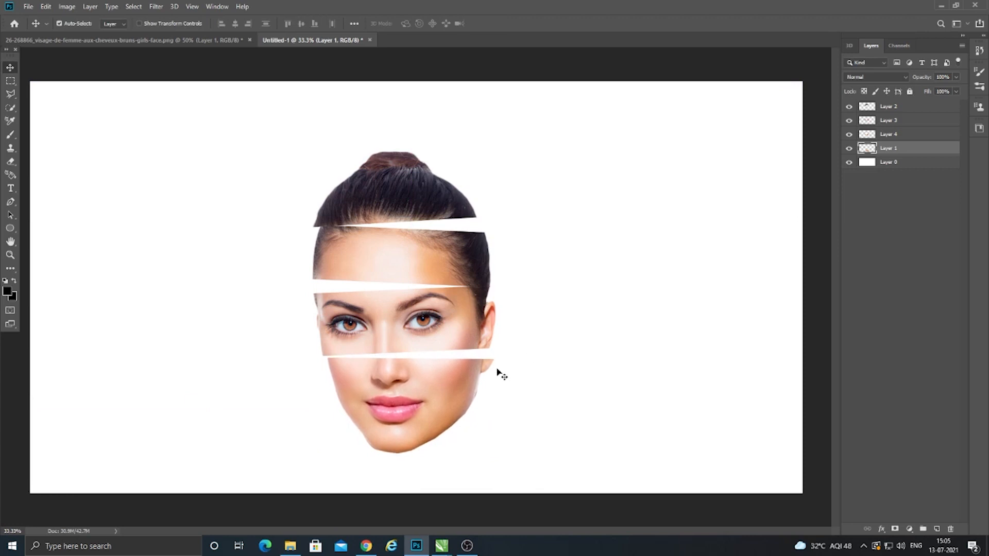
key("Down")
key("Down")
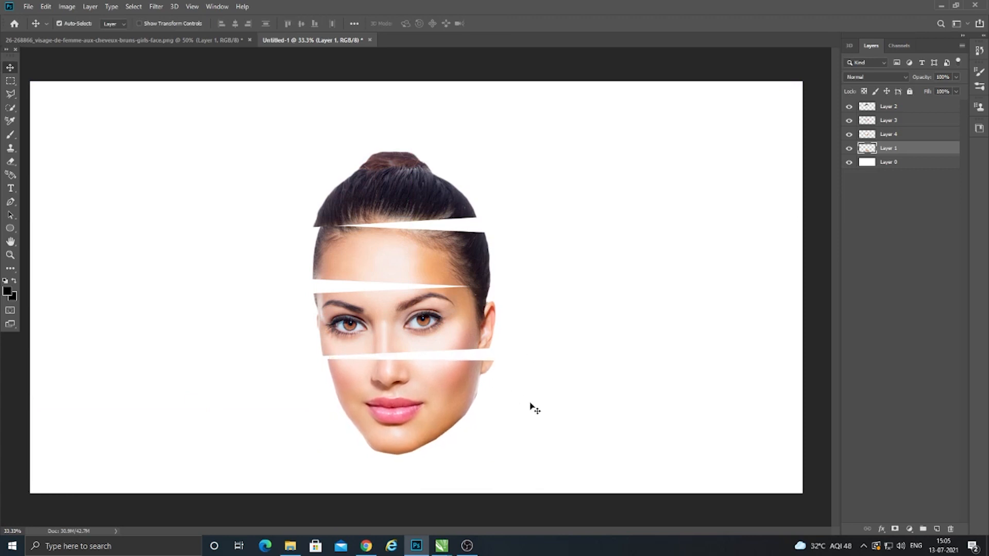
Shift the hair slice right and slightly up, and move the chin slice slightly left and up
mouse_move(397, 222)
left_mouse_down()
mouse_move(412, 198)
mouse_move(403, 217)
left_mouse_up()
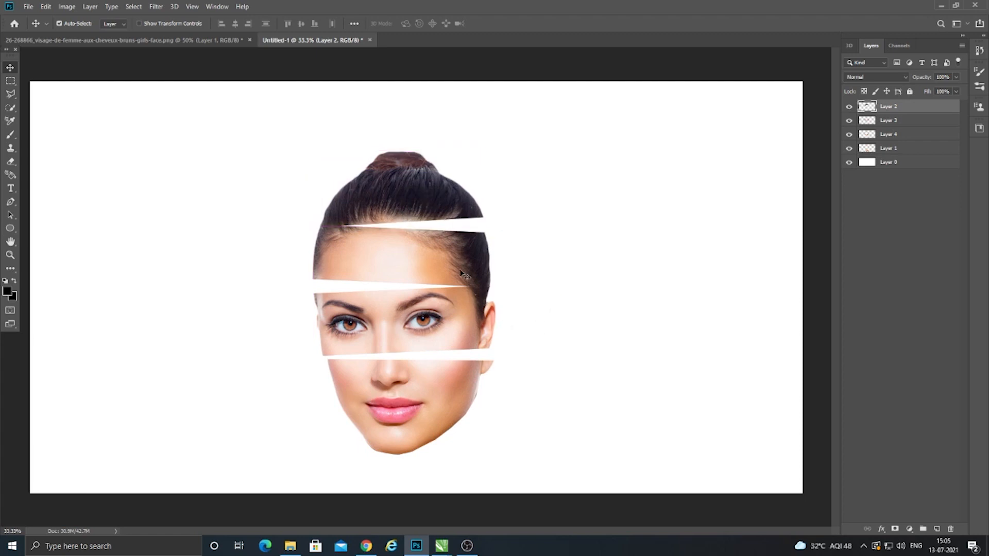
left_click_drag(462, 393, 468, 386)
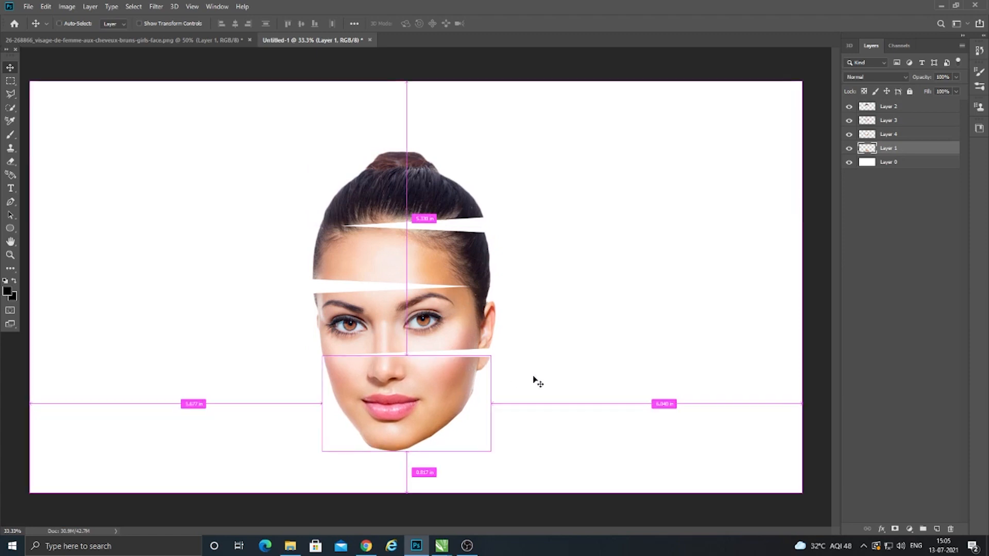
left_click(420, 208)
left_click_drag(419, 207, 420, 206)
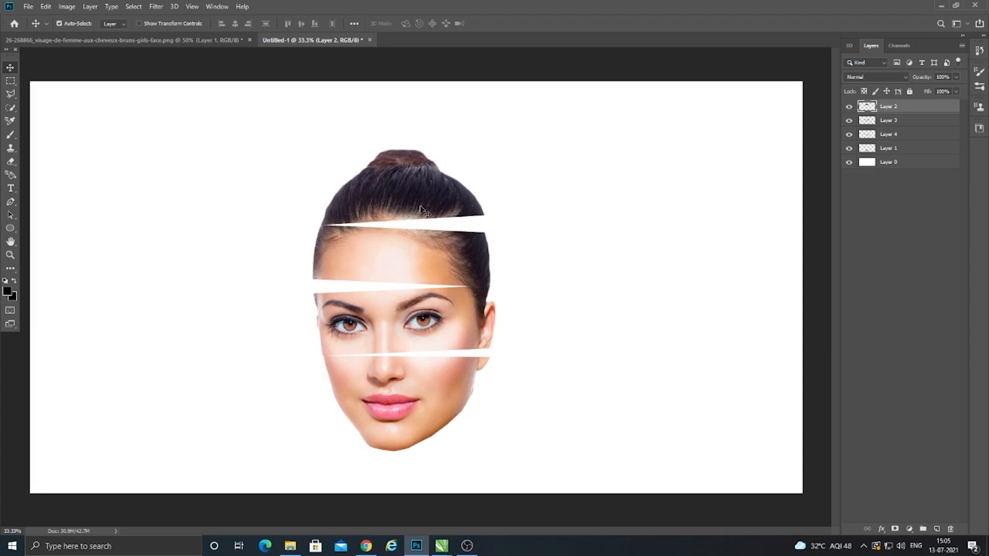
Rotate the eye and chin slices together about 1.3 degrees counterclockwise and nudge them down to widen the gap below the forehead
left_click(474, 328)
left_click(447, 406, "shift")
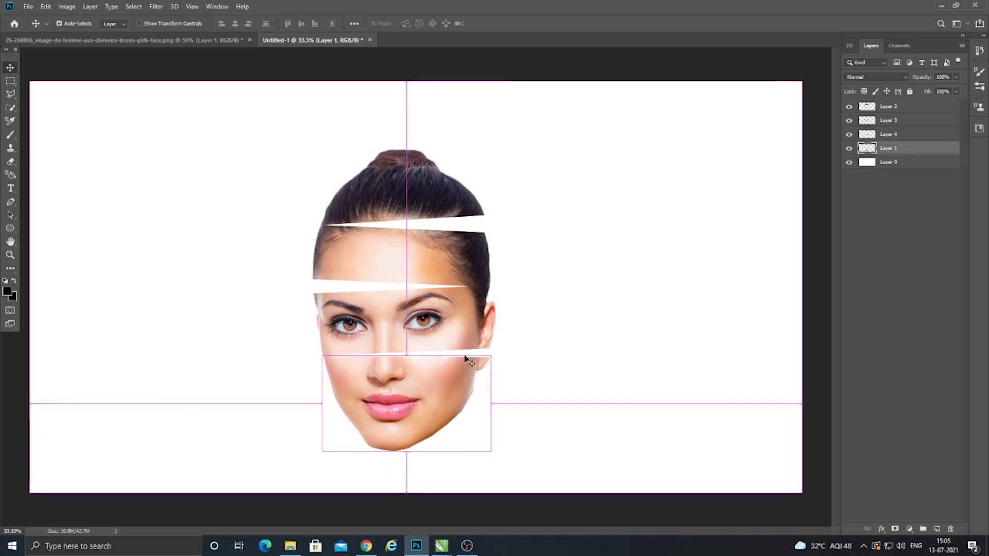
key("ctrl+t")
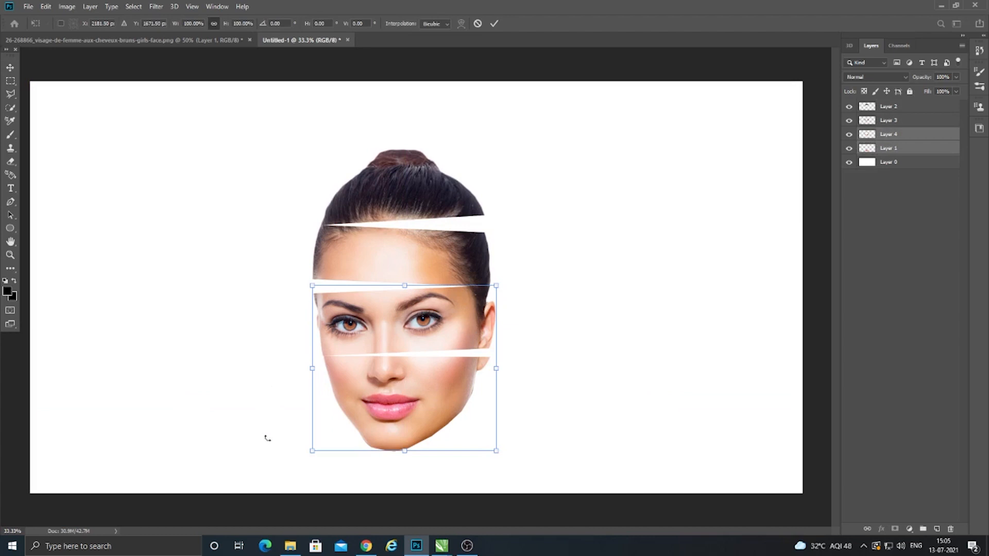
left_click_drag(270, 445, 267, 448)
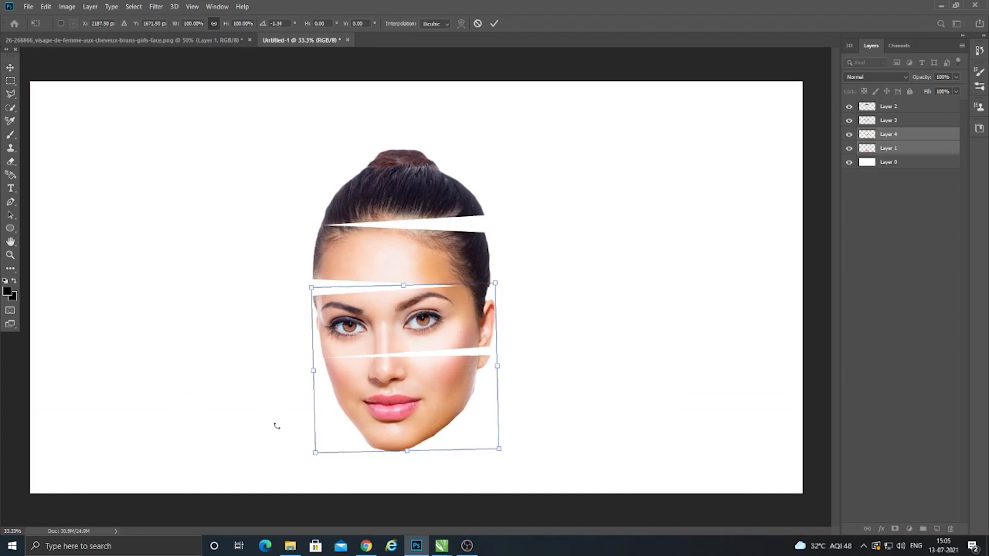
key("Down")
key("Down")
key("Down")
key("Right")
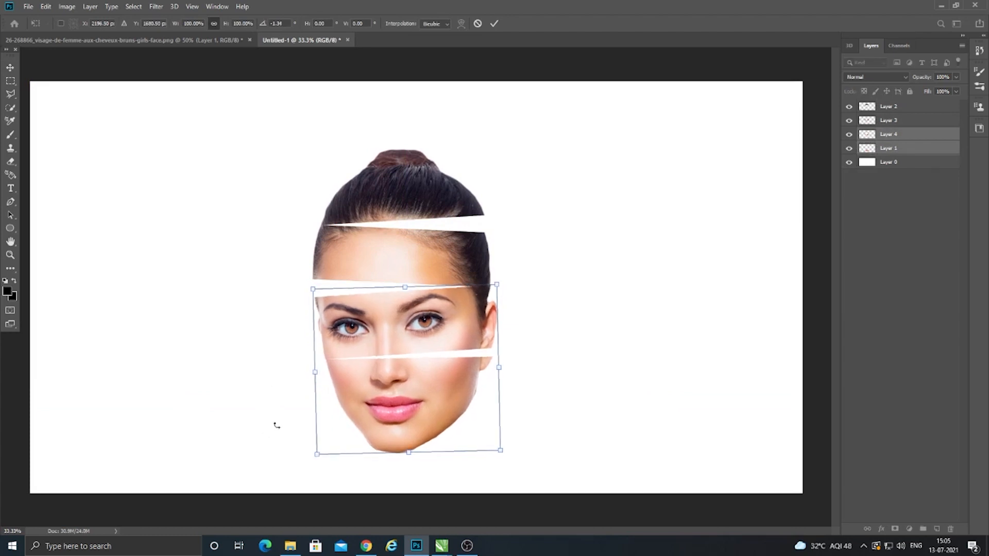
key("Down")
key("Down")
key("Down")
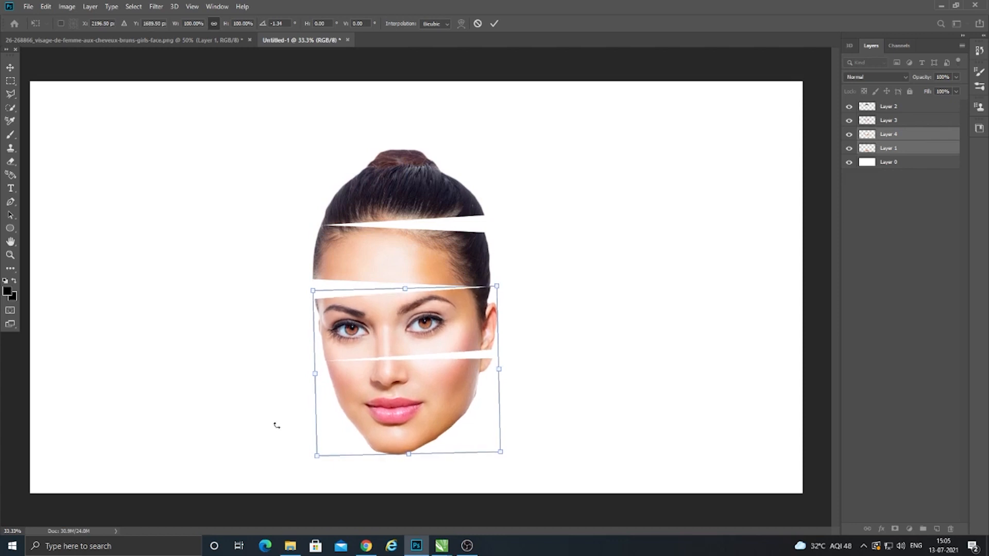
key("Return")
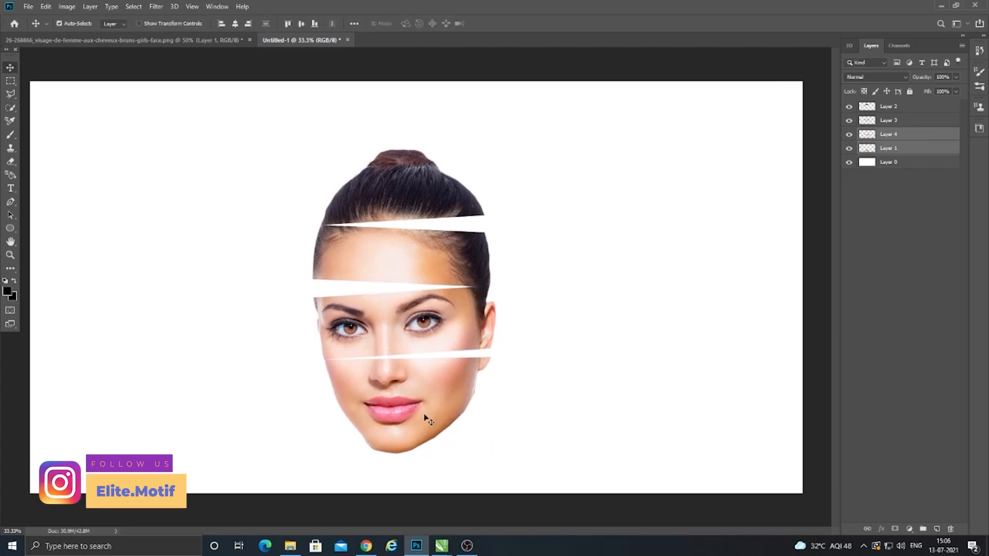
Rotate the chin slice alone 2.11 degrees clockwise and nudge it left and down to form a wedge-shaped gap below the eye slice
left_click(750, 436)
left_click(452, 410)
key("ctrl+t")
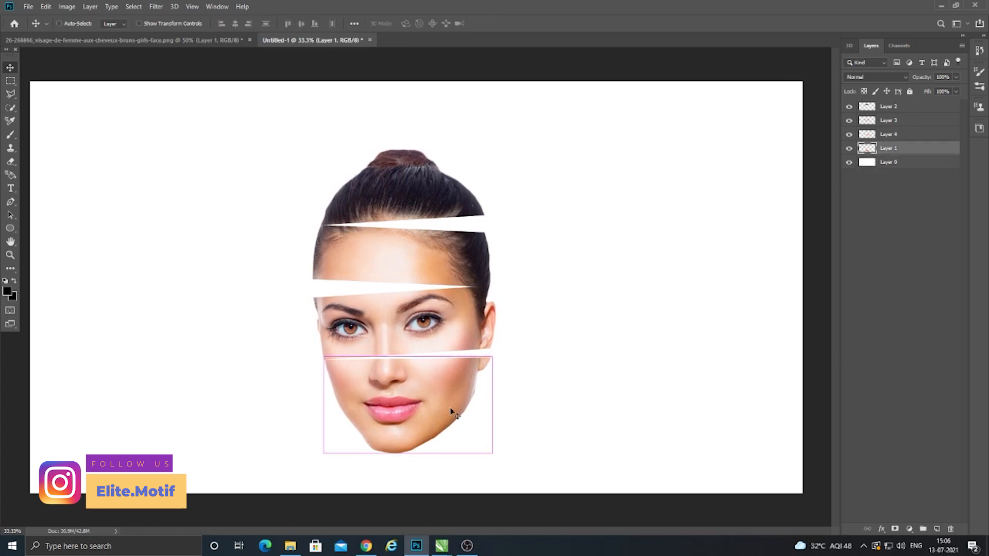
left_click_drag(539, 344, 538, 346)
key("Return")
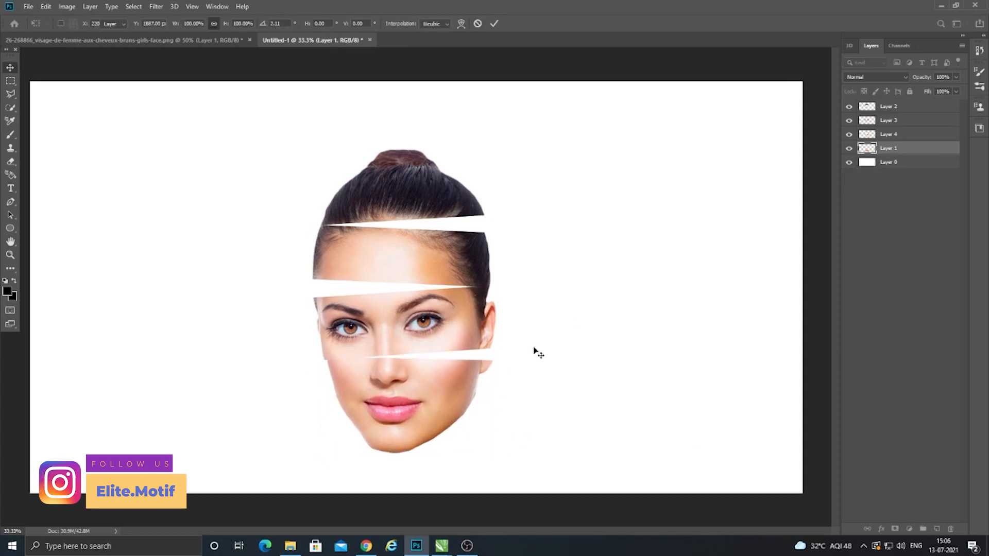
key("shift+Down")
key("shift+Left")
key("shift+Left")
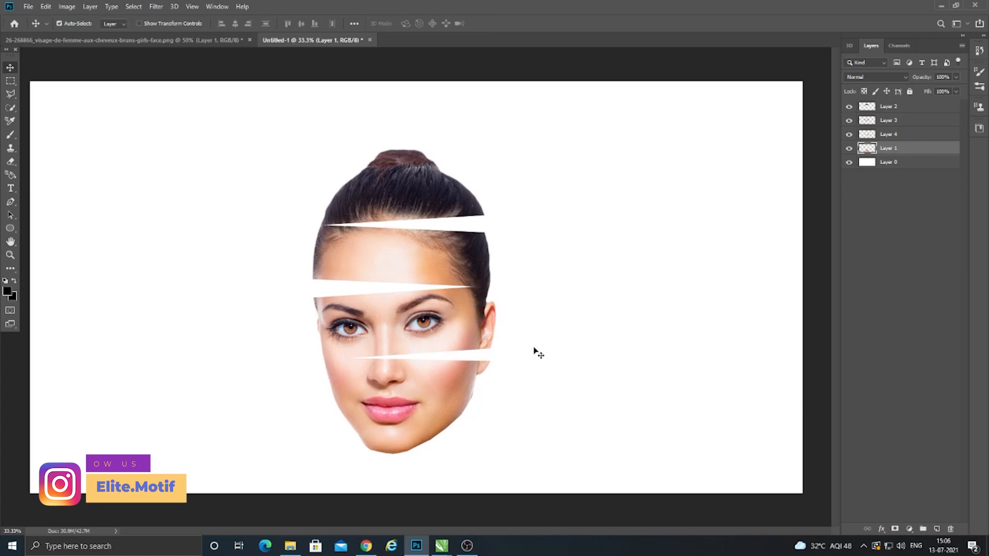
key("shift+Down")
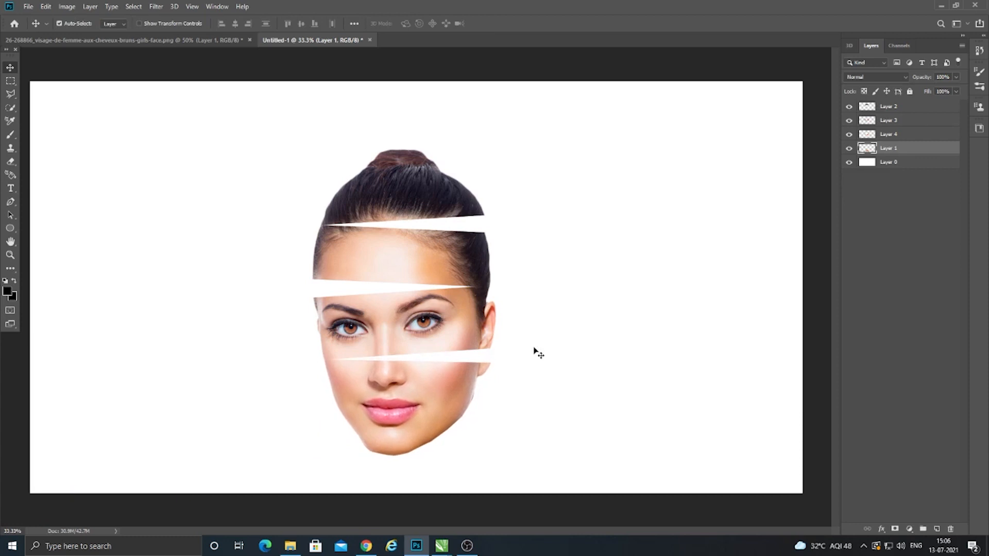
key("shift+Down")
Draw an ellipse about 942 × 141 px across the gap below the hair slice and give its stroke a black-to-white gradient
left_click(12, 228)
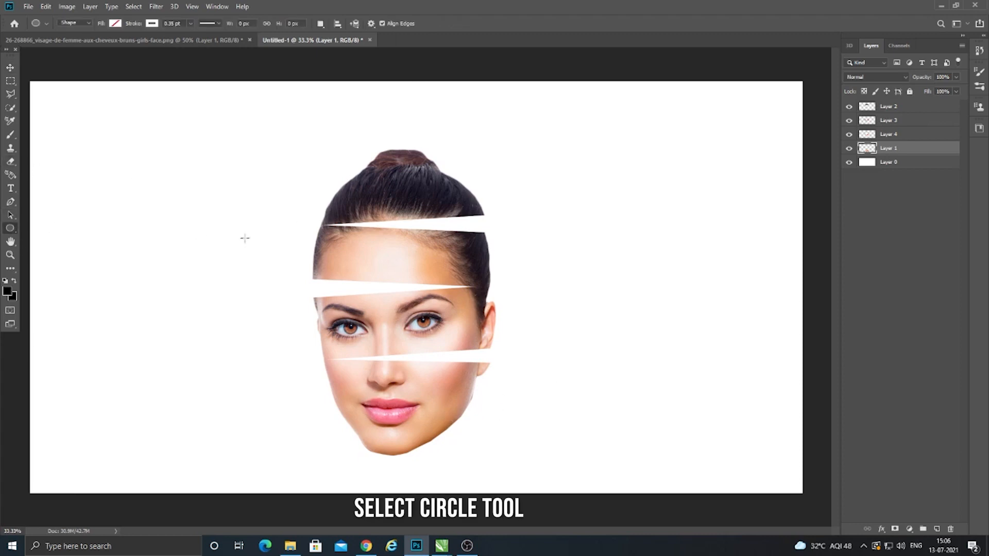
left_click_drag(323, 220, 483, 244)
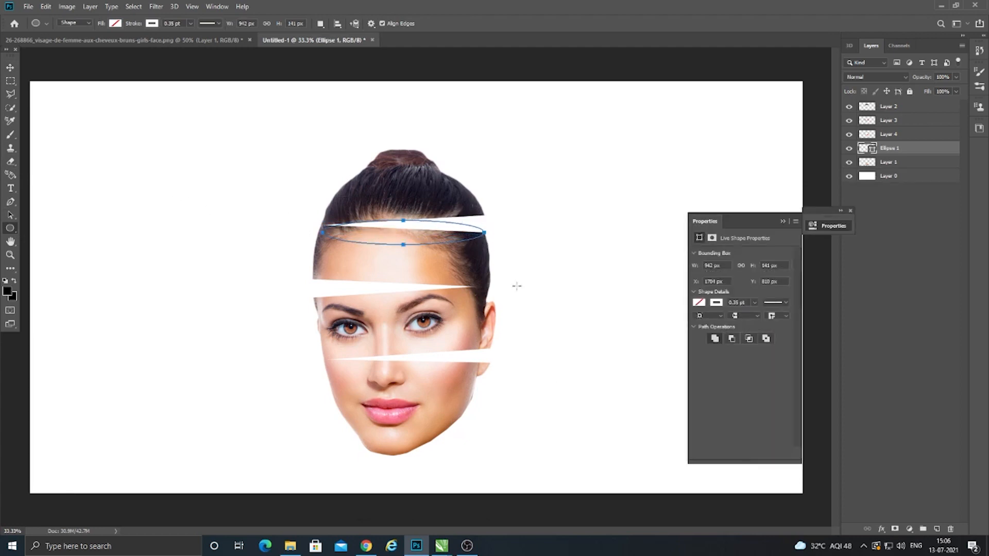
left_click(713, 303)
left_click(745, 322)
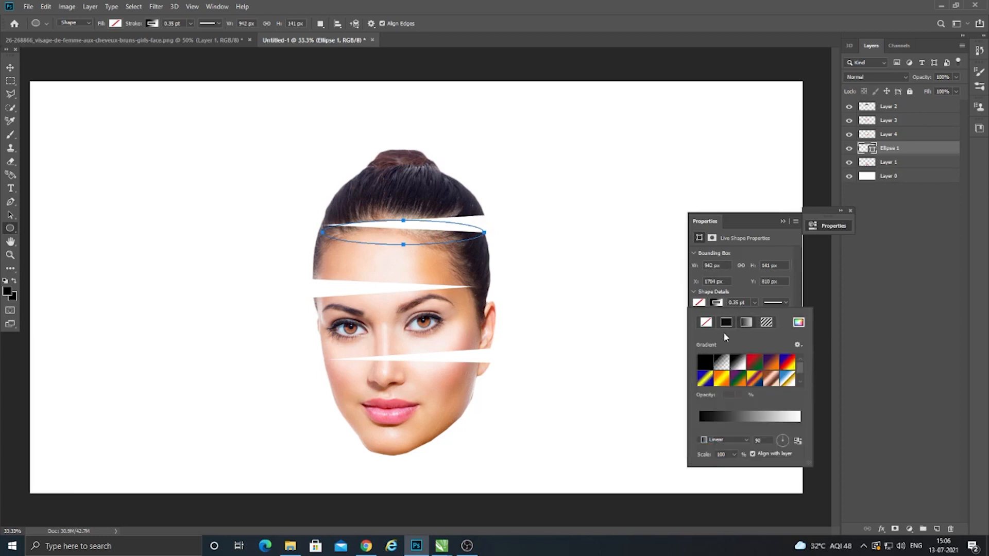
Set the ellipse's stroke width to 0 pt and fill it with a linear black-to-white gradient
left_click(745, 299)
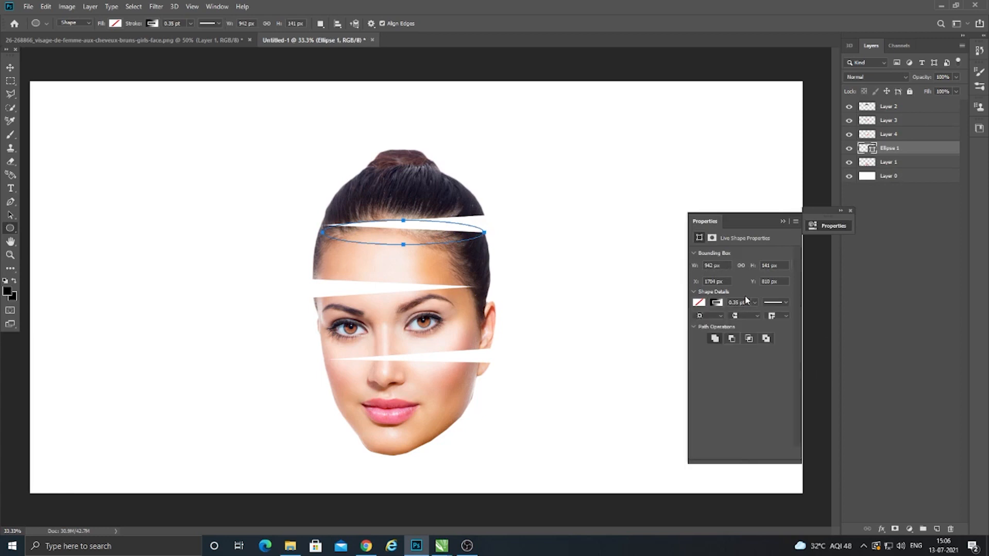
left_click(698, 302)
left_click(731, 321)
left_click(746, 322)
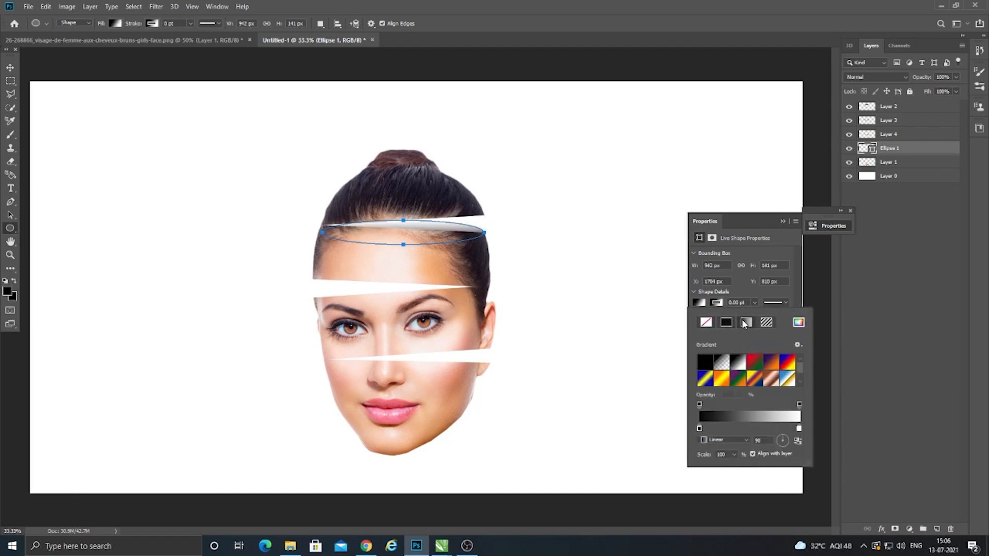
Change the black colour stop of the ellipse's fill gradient to magenta pink #ed37d1
double_click(699, 429)
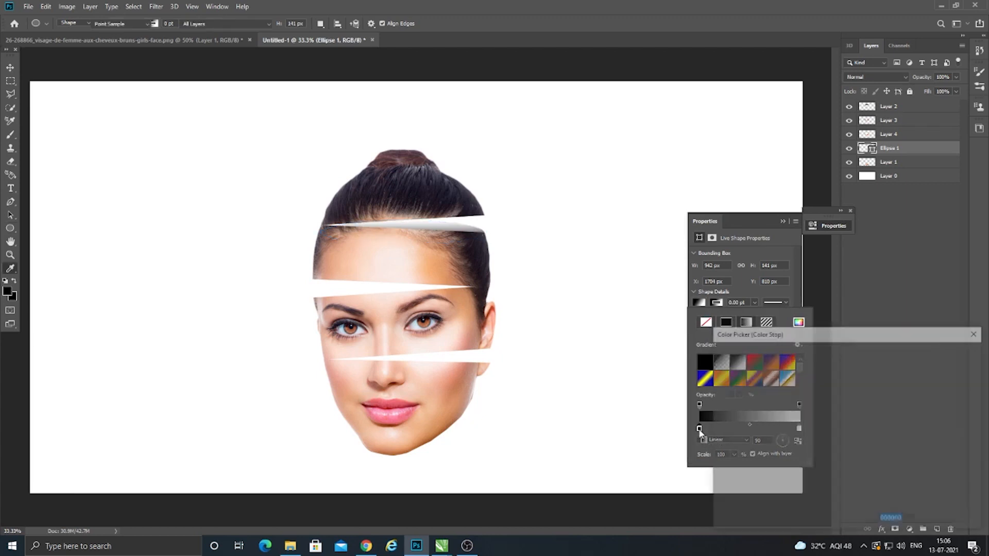
left_click(818, 371)
left_click(857, 372)
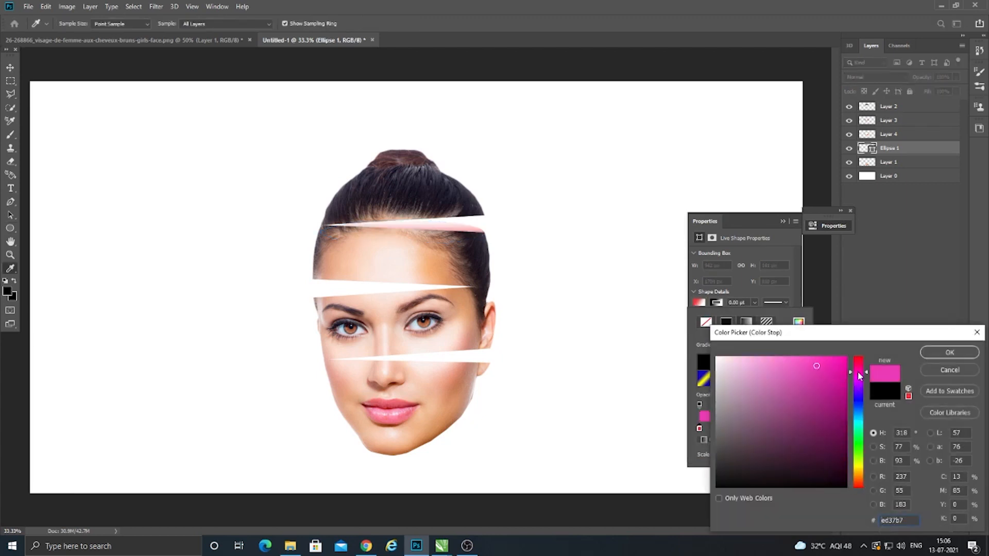
left_click_drag(857, 372, 857, 374)
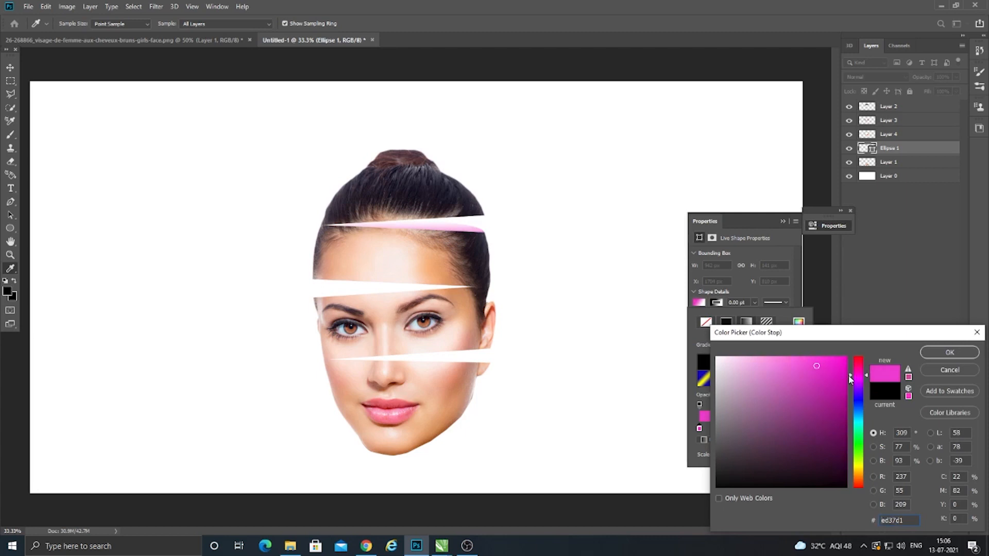
left_click(942, 358)
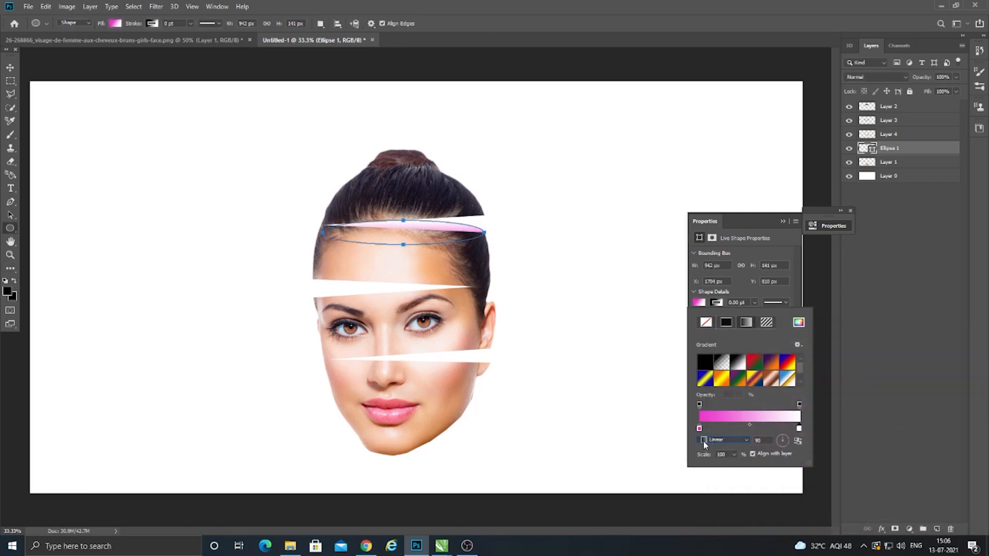
Change the white colour stop of the ellipse's fill gradient to dark magenta, about #9b0082
double_click(798, 429)
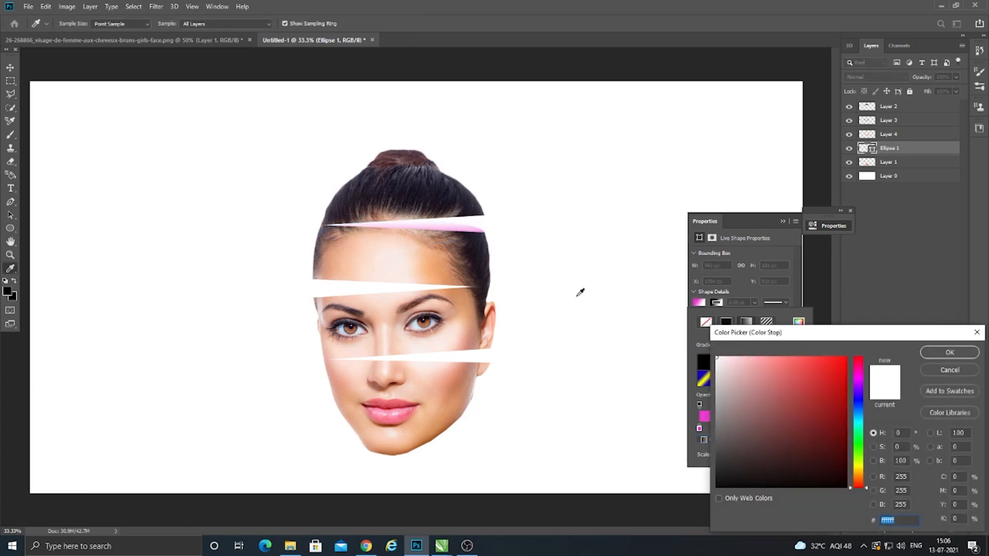
left_click(471, 222)
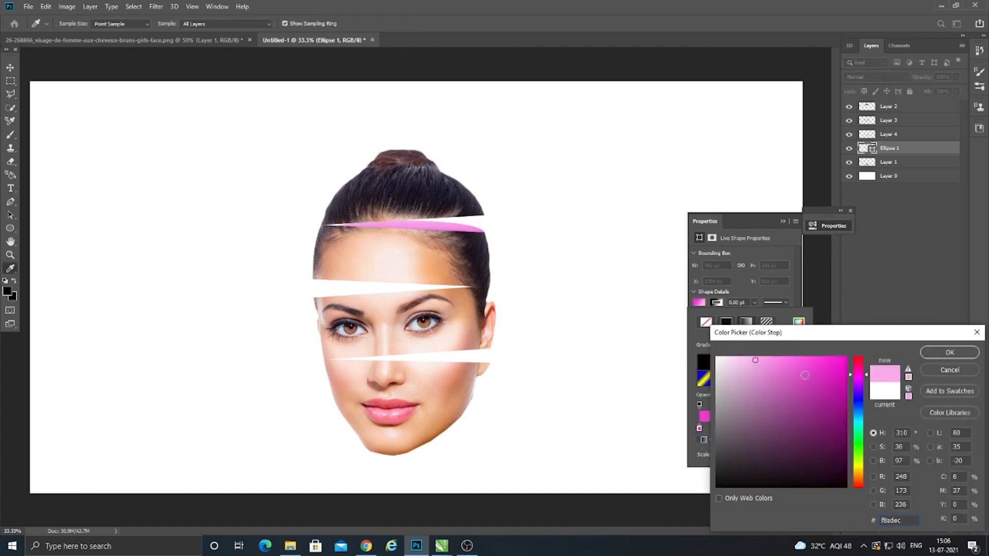
left_click_drag(804, 375, 842, 357)
left_click(840, 402)
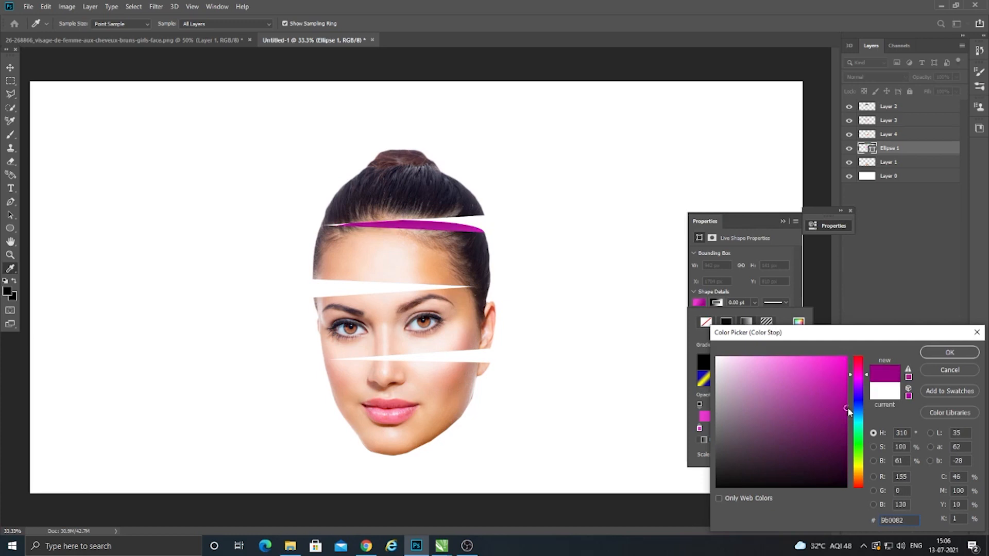
left_click(950, 352)
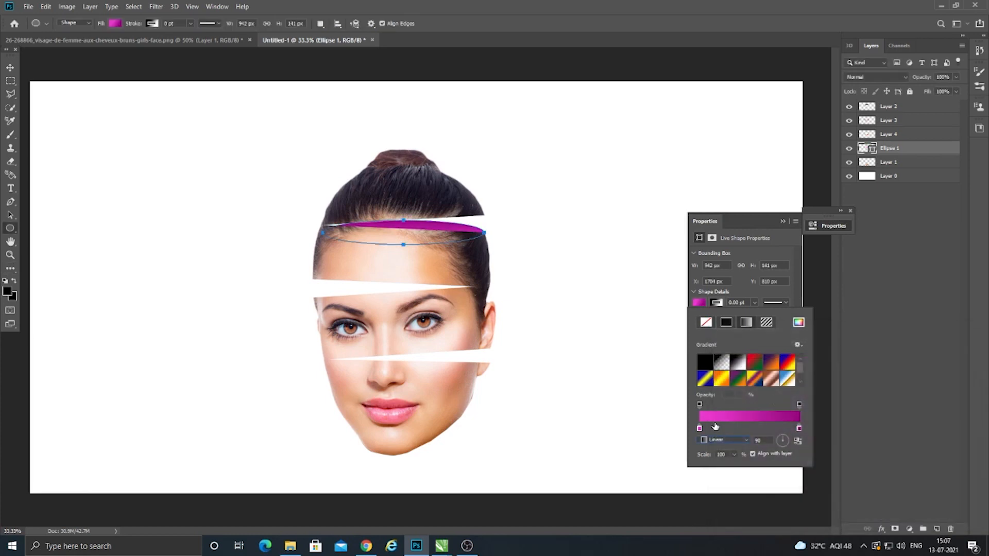
Lighten the magenta pink colour stop at the start of the ellipse's fill gradient to pale pink
double_click(699, 428)
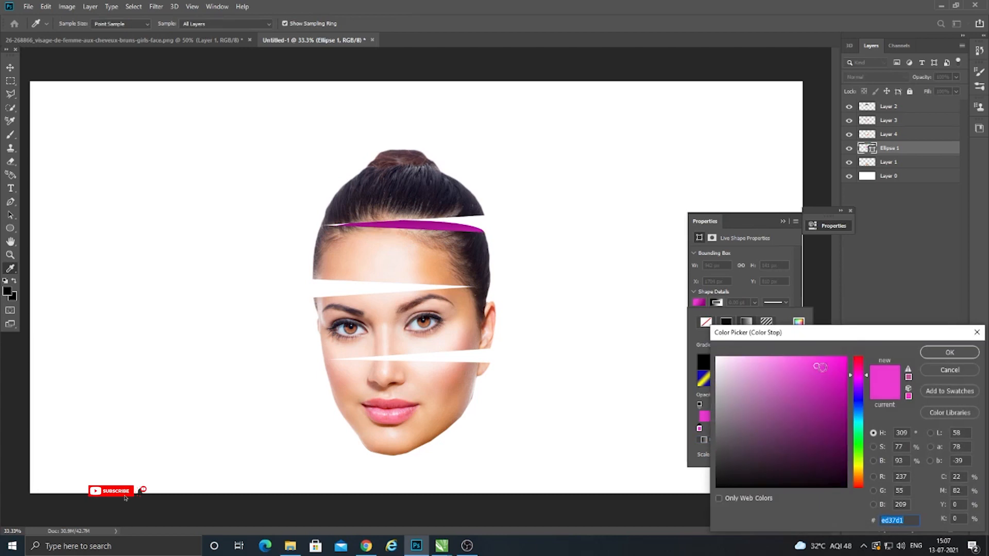
left_click(811, 360)
left_click_drag(809, 357, 753, 354)
left_click(950, 352)
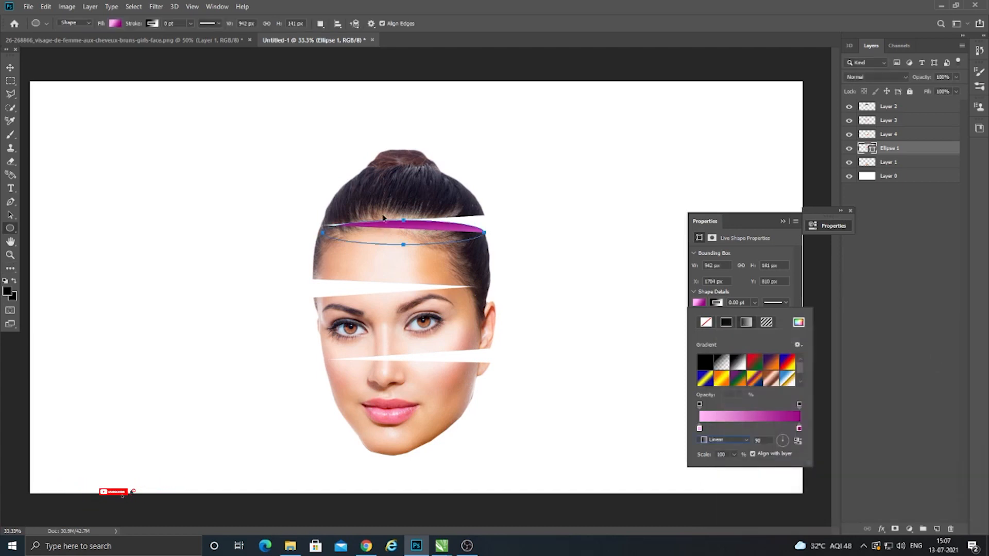
Flatten the ellipse below the hair slice to about 41.84% of its height, keeping its upper edge in place
key("ctrl+plus")
key("ctrl+plus")
key("ctrl+plus")
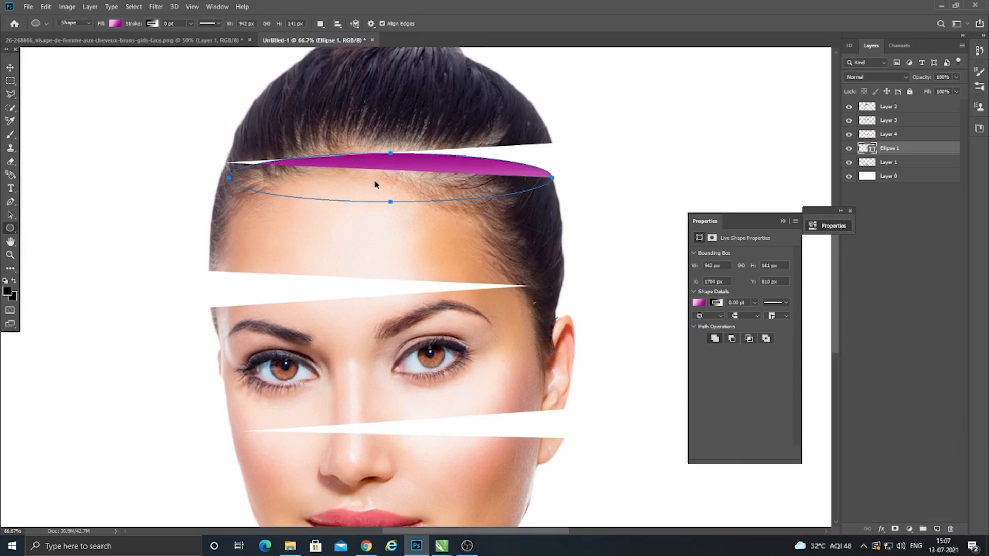
key("ctrl+plus")
left_click_drag(264, 134, 352, 275)
key("ctrl+t")
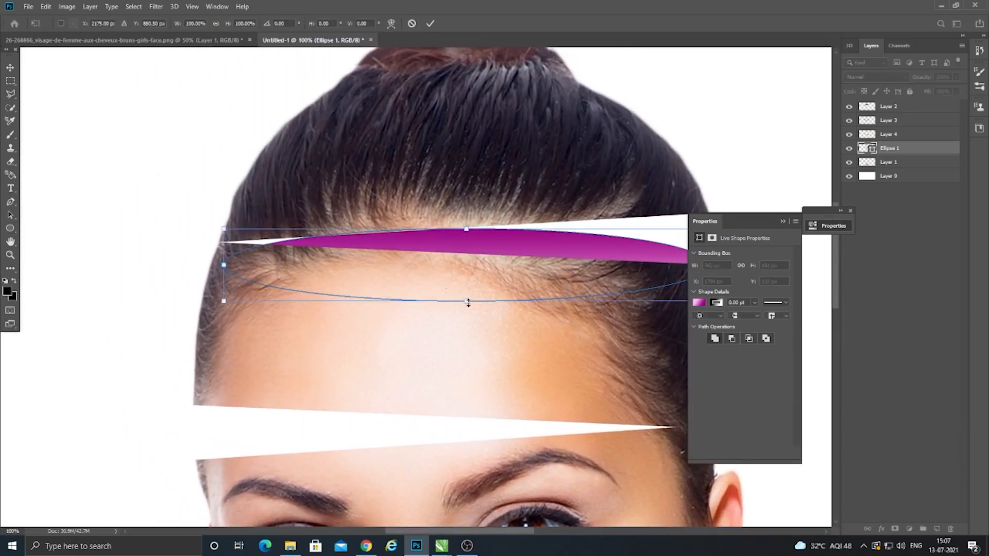
left_click_drag(467, 300, 467, 258)
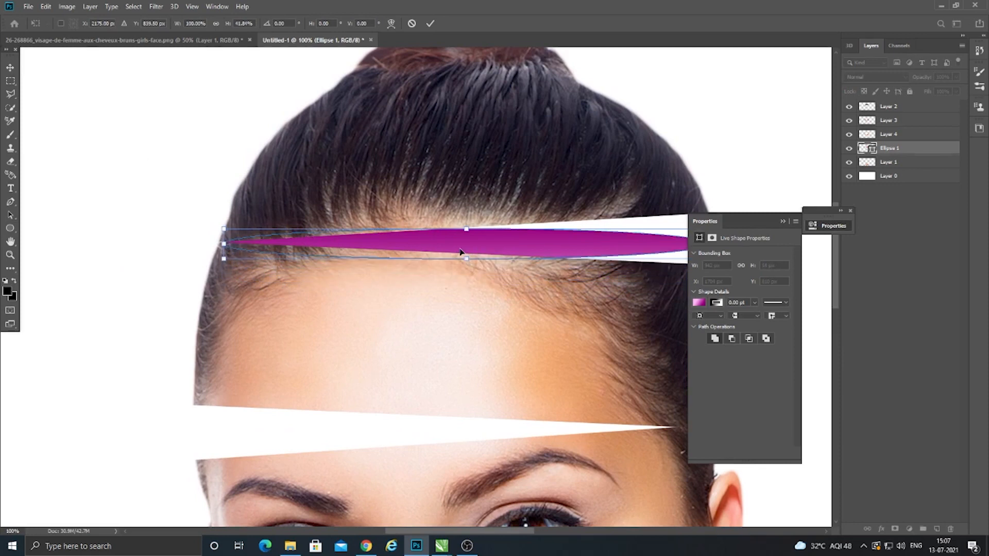
Collapse the shape properties and rotate the ellipse 4.39 degrees clockwise, shifting it slightly right and down along the forehead's cut edge
left_click(780, 221)
left_click_drag(745, 211, 745, 234)
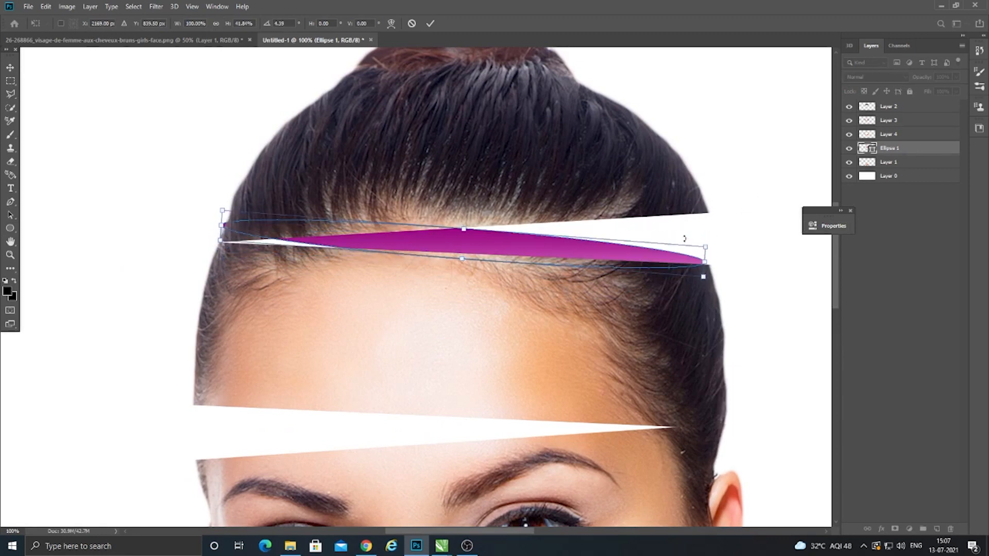
left_click_drag(648, 249, 654, 252)
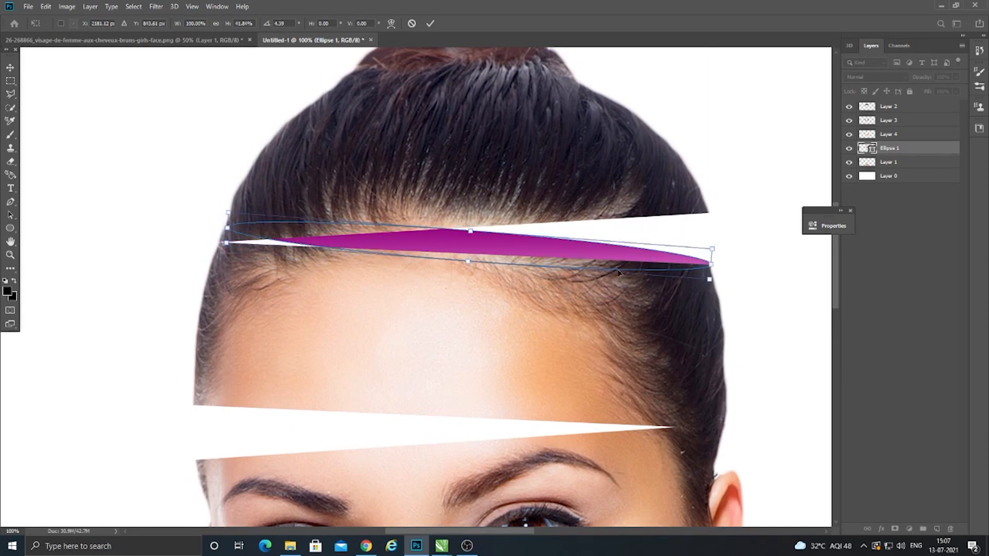
Enlarge the ellipse past the head's left edge to 113.17% width, nudge it up slightly, and accept turning it into a regular path
left_click_drag(224, 241, 162, 247)
key("Right")
key("Right")
key("Right")
key("Right")
key("Right")
key("Right")
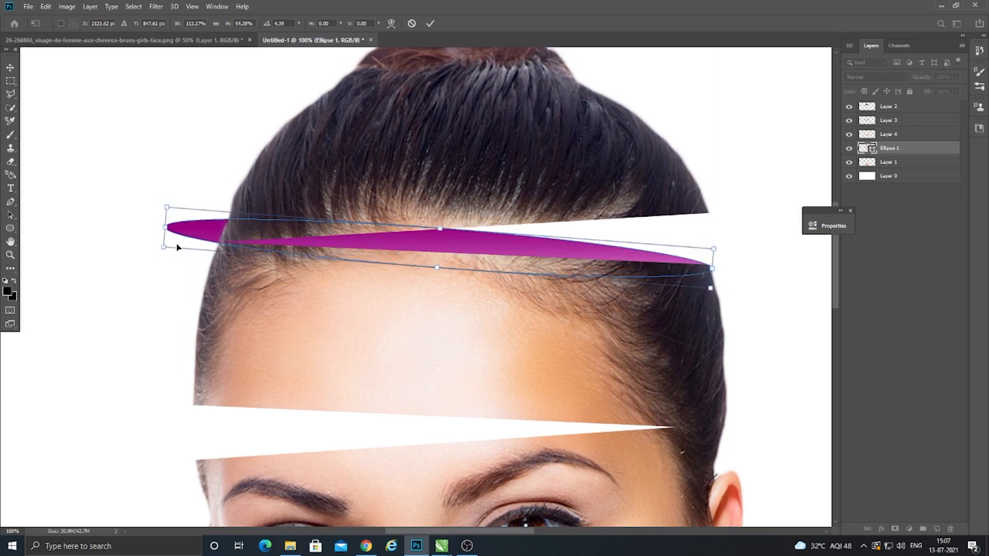
key("Up")
key("Left")
key("Left")
key("Left")
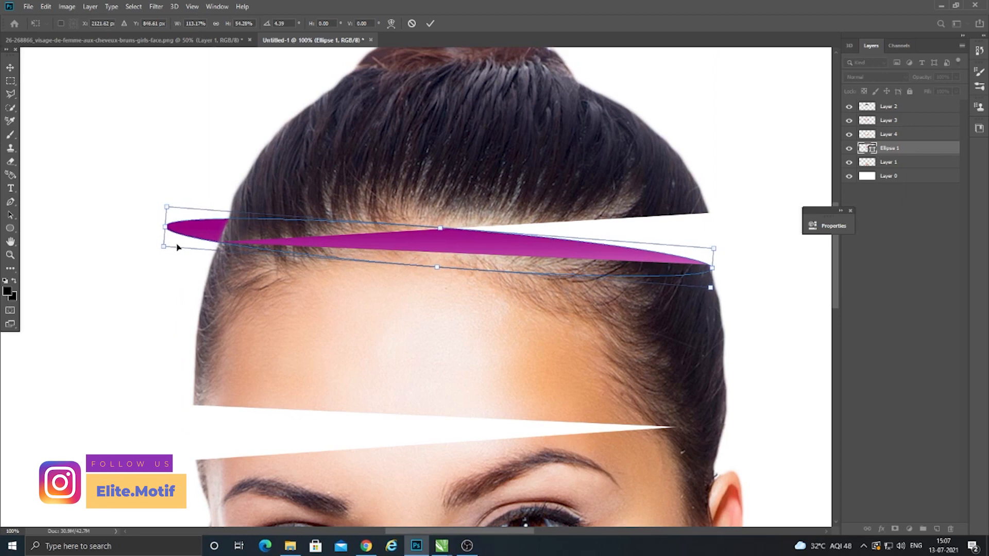
key("Up")
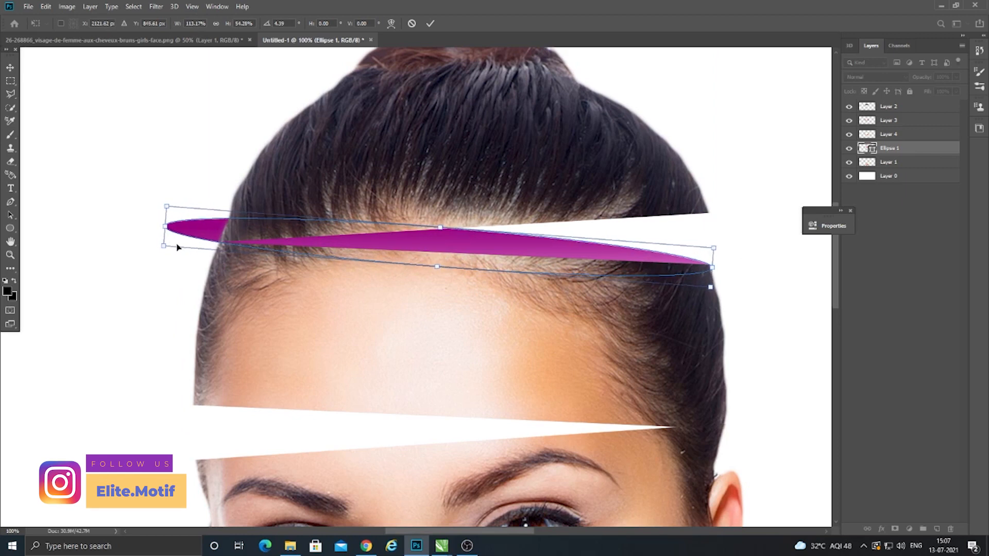
key("Up")
key("Up")
key("Up")
key("Up")
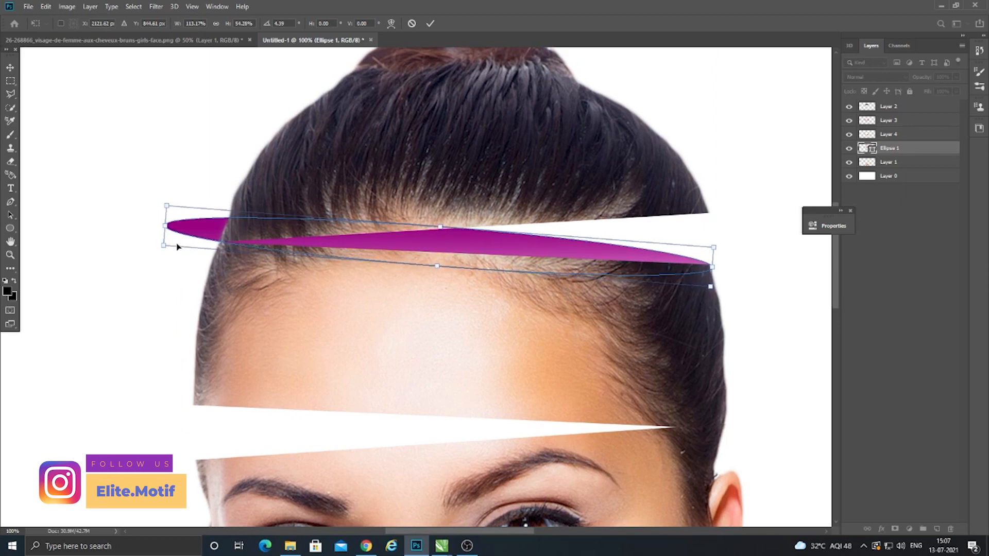
key("u")
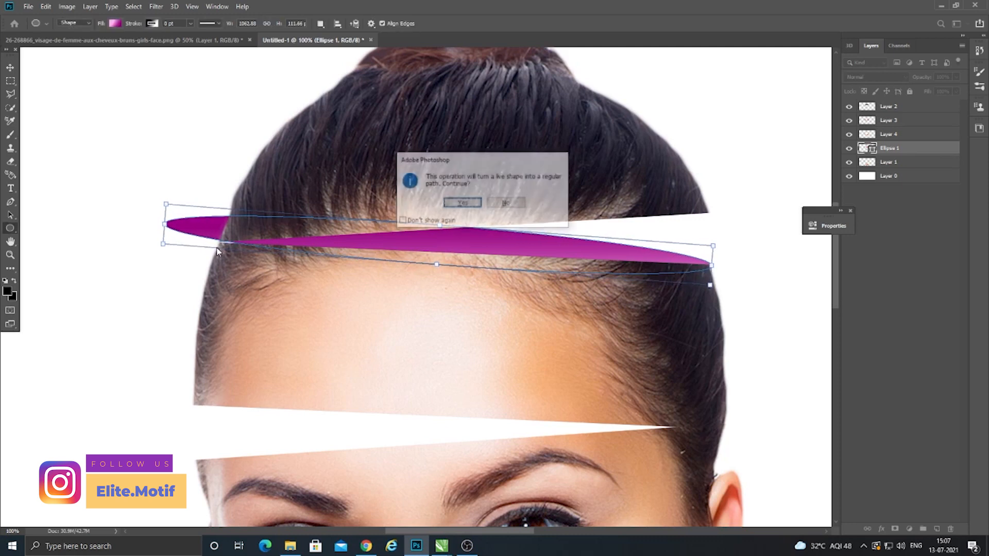
left_click(457, 201)
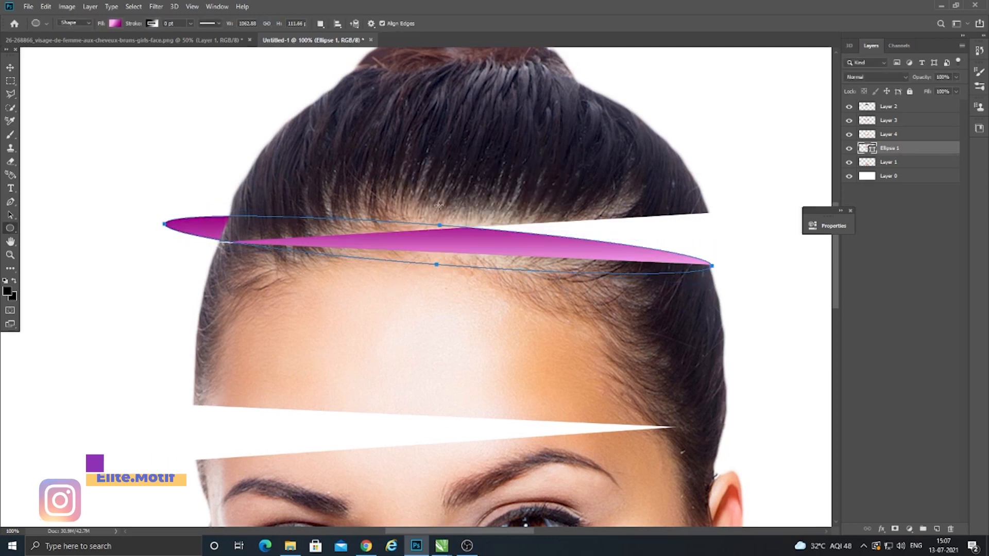
left_click(150, 176)
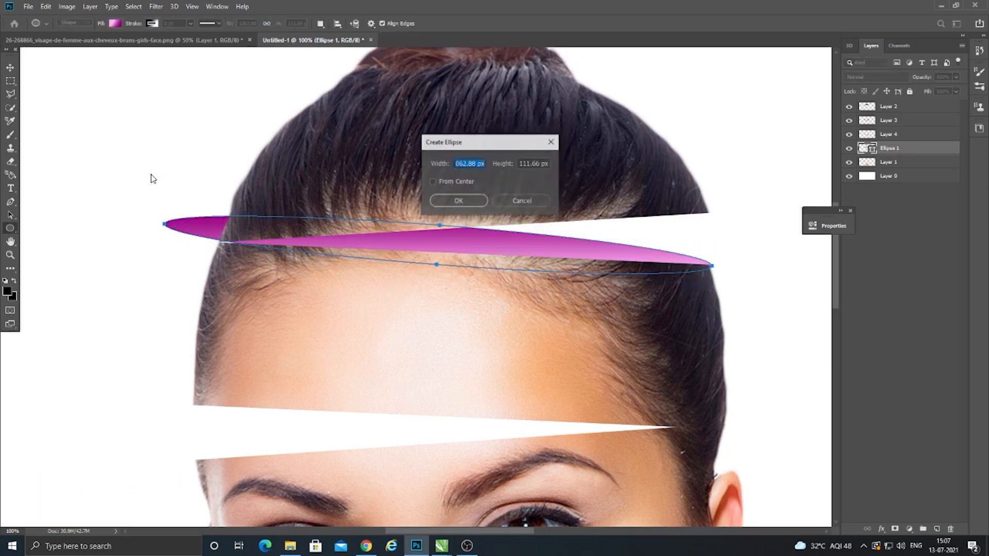
left_click(521, 201)
Reselect the upper ellipse with the Move tool and stretch it further left to about 103.40% width
left_click(9, 67)
left_click(106, 181)
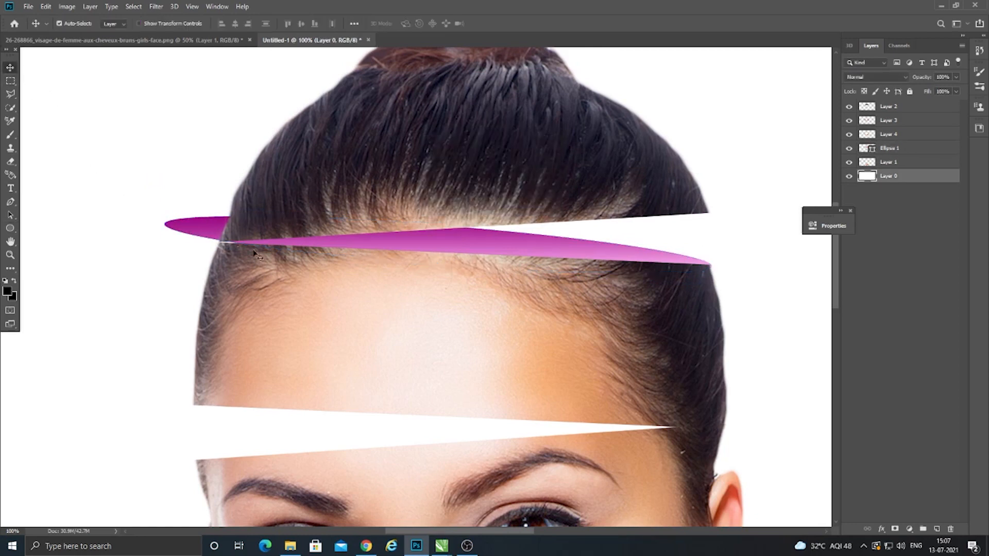
left_click(376, 243)
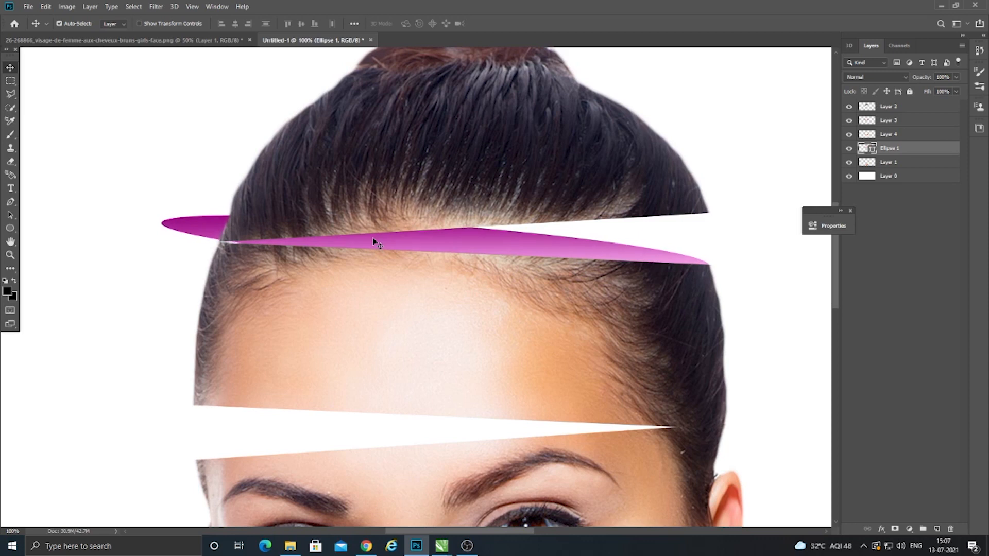
key("ctrl+t")
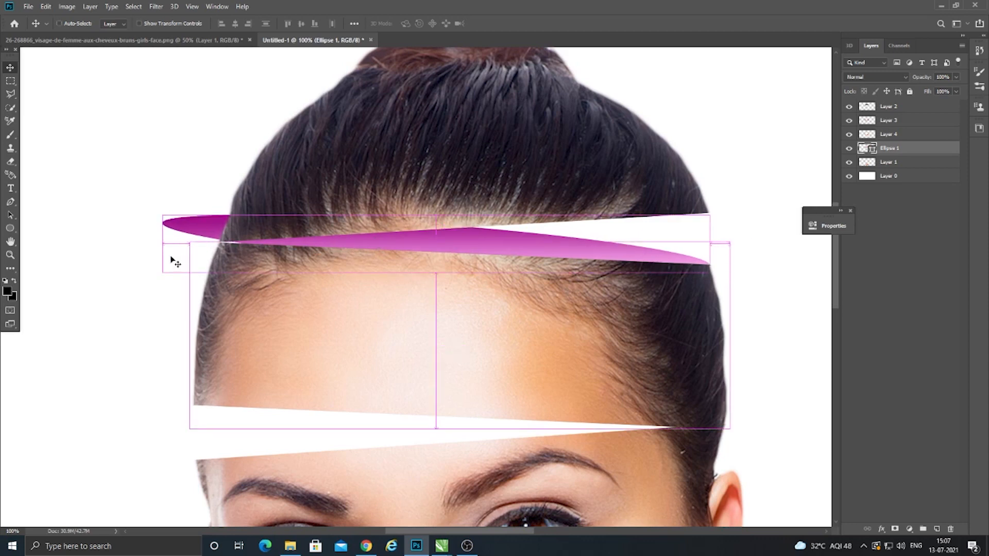
left_click_drag(159, 276, 142, 275)
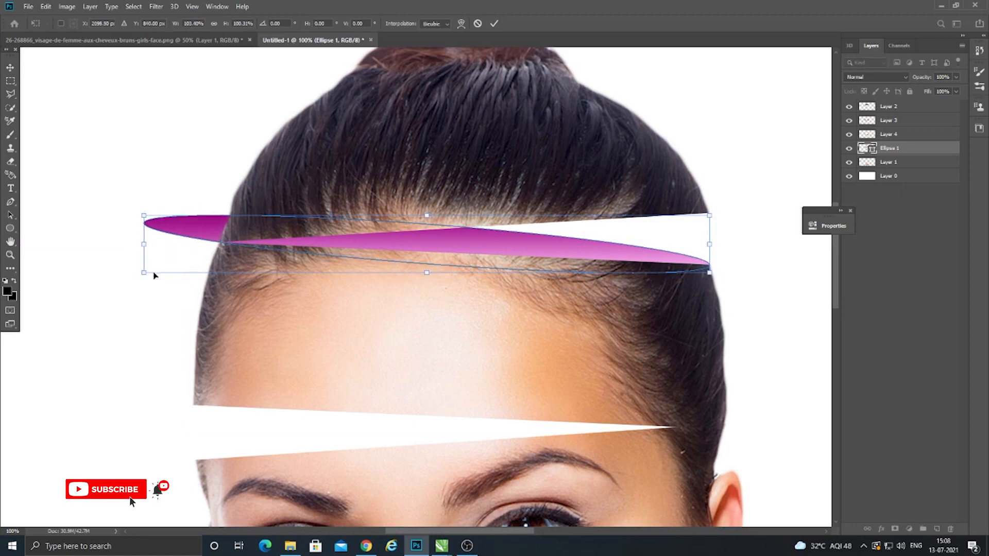
key("Return")
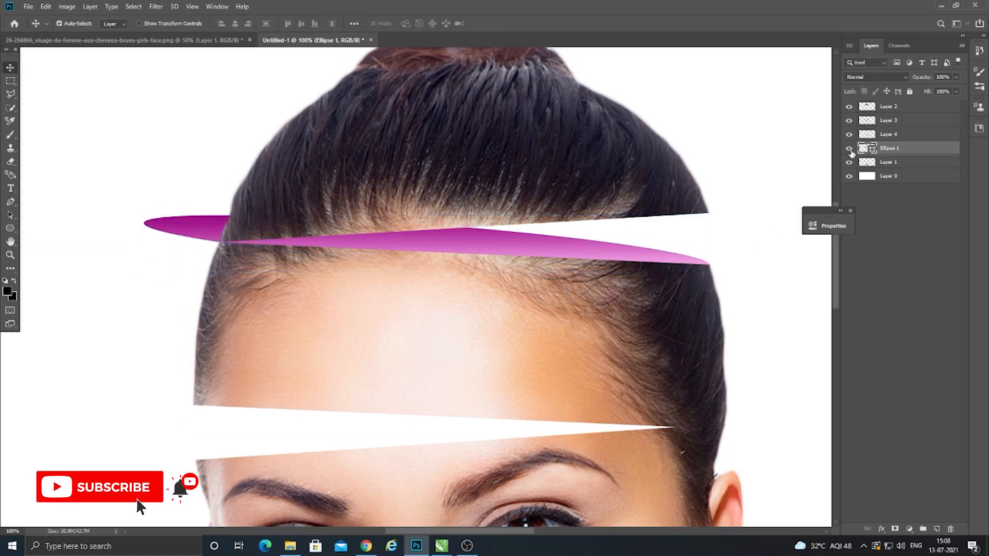
Duplicate the ellipse down into the gap above the eyebrows and rotate the copy 10.32 degrees counterclockwise
left_click_drag(206, 226, 259, 411)
key("ctrl+t")
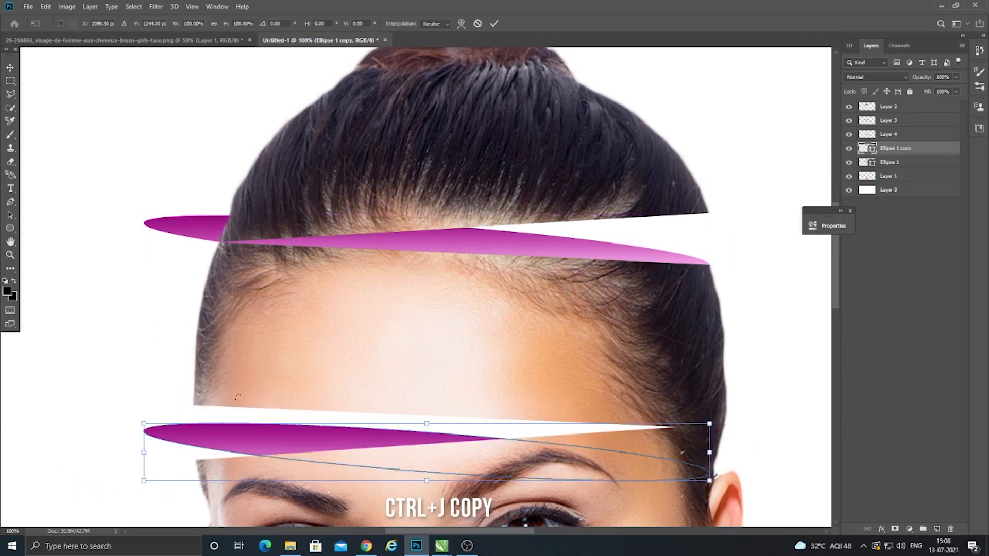
left_click_drag(163, 393, 124, 465)
left_click_drag(419, 452, 481, 409)
left_click_drag(795, 295, 664, 370)
left_click_drag(363, 438, 366, 466)
left_click_drag(797, 385, 767, 355)
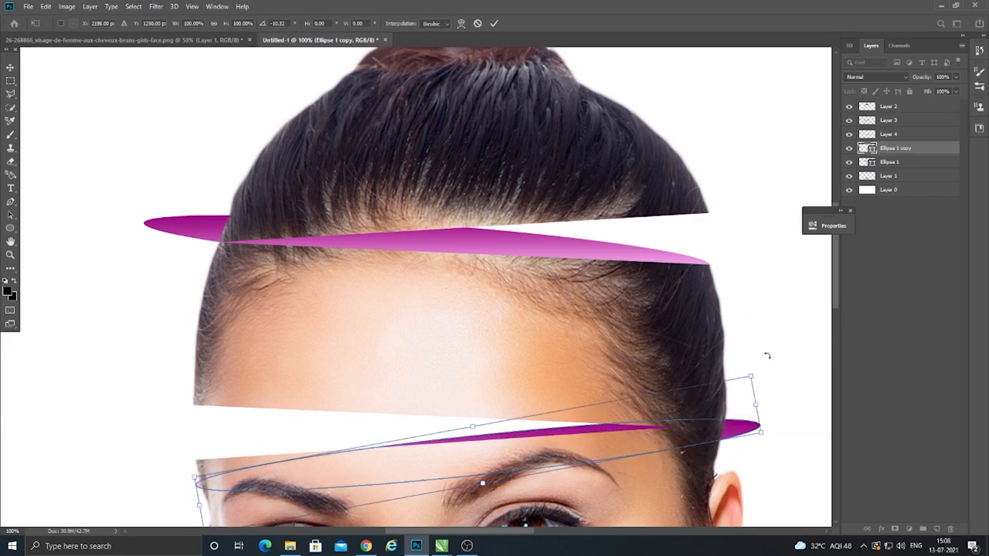
Move the rotated copy up and nudge it down and right so its lower edge follows the cut above the eyebrows
left_click_drag(592, 429, 591, 395)
key("Down")
key("Down")
key("Down")
key("Down")
key("Down")
key("Down")
key("Down")
key("Down")
key("Down")
key("Down")
key("Down")
key("Down")
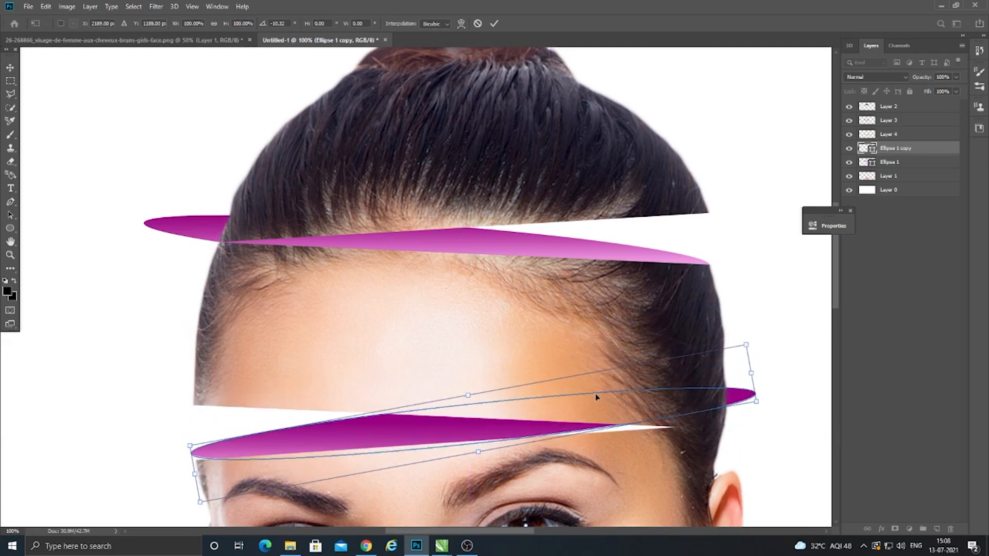
key("Right")
key("Right")
key("Right")
key("Right")
key("Right")
key("Right")
key("Right")
key("Right")
key("Right")
key("Right")
key("Right")
key("Right")
key("Right")
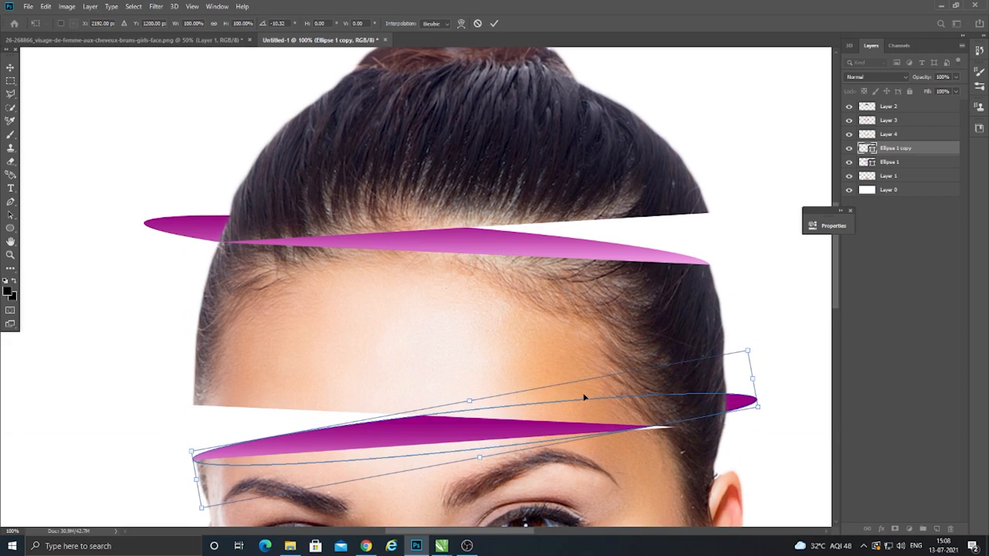
key("Down")
key("Down")
key("Down")
Stretch the second ellipse slightly beyond the head's right side and nudge it up to fill the gap's narrow end
left_click_drag(762, 408, 772, 406)
key("Return")
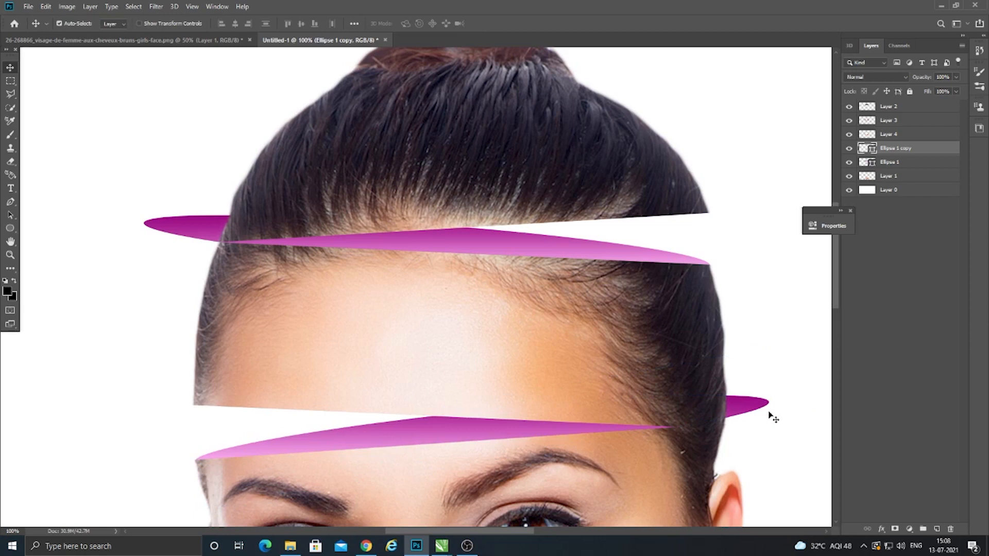
key("Up")
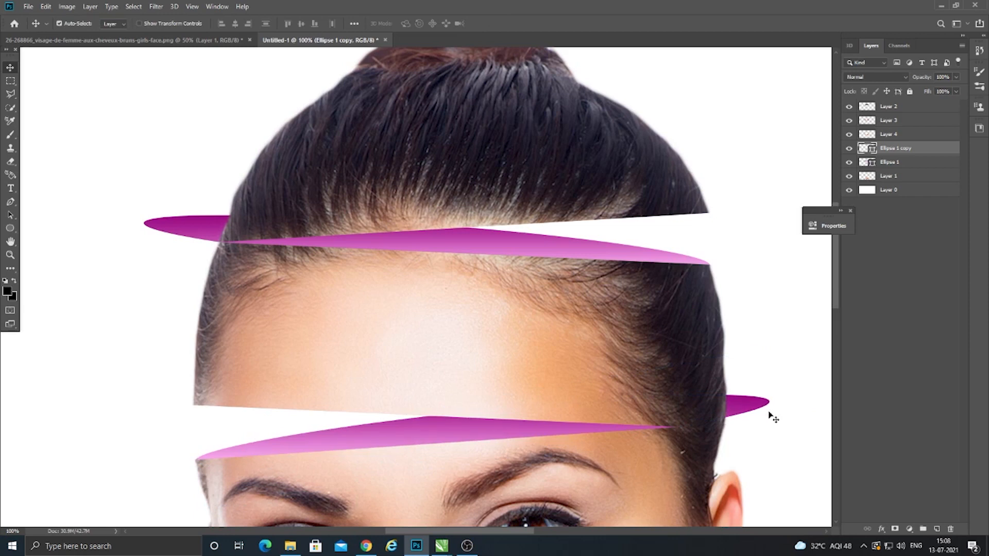
Duplicate the second ellipse down into the gap below the eyes and flip the copy vertically
key("ctrl+minus")
key("ctrl+minus")
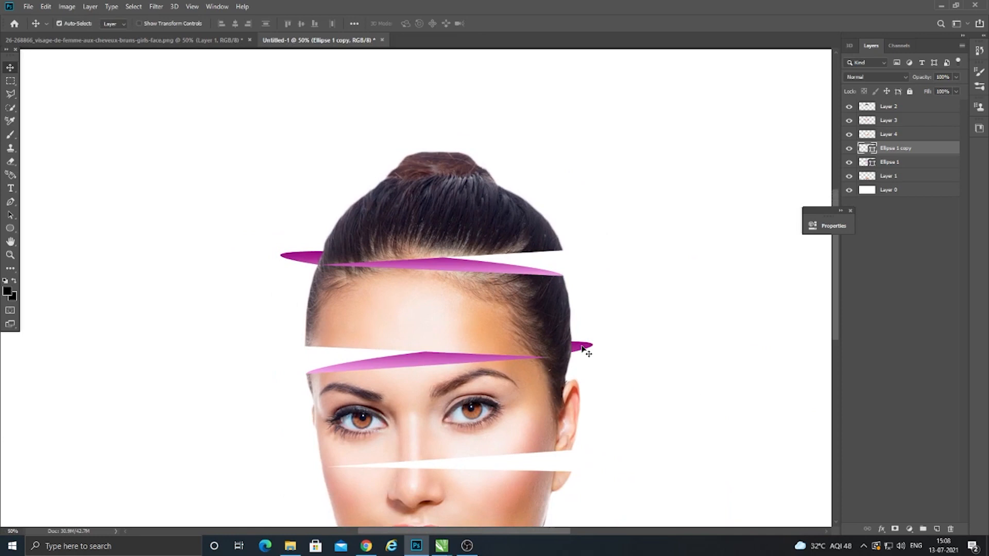
key("ctrl+minus")
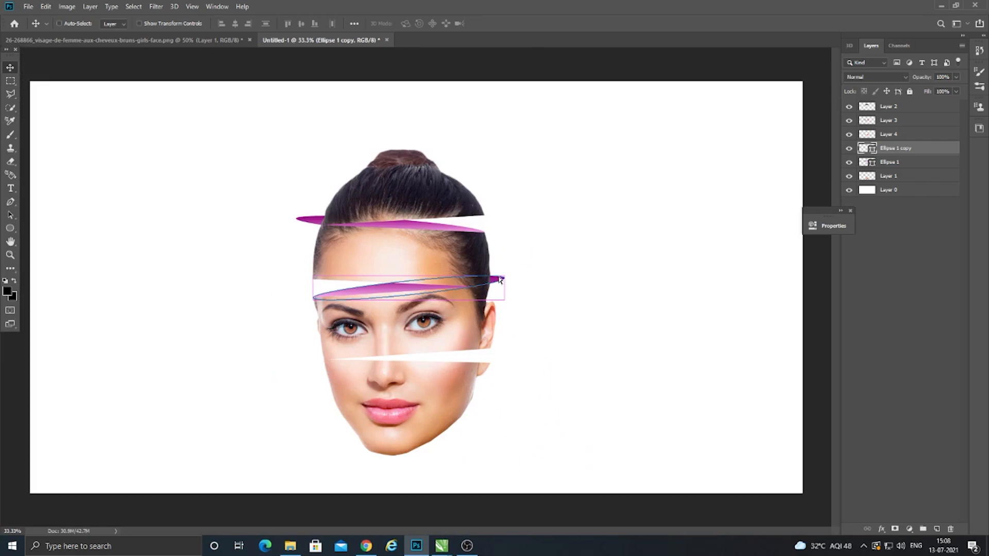
left_click_drag(499, 280, 502, 355)
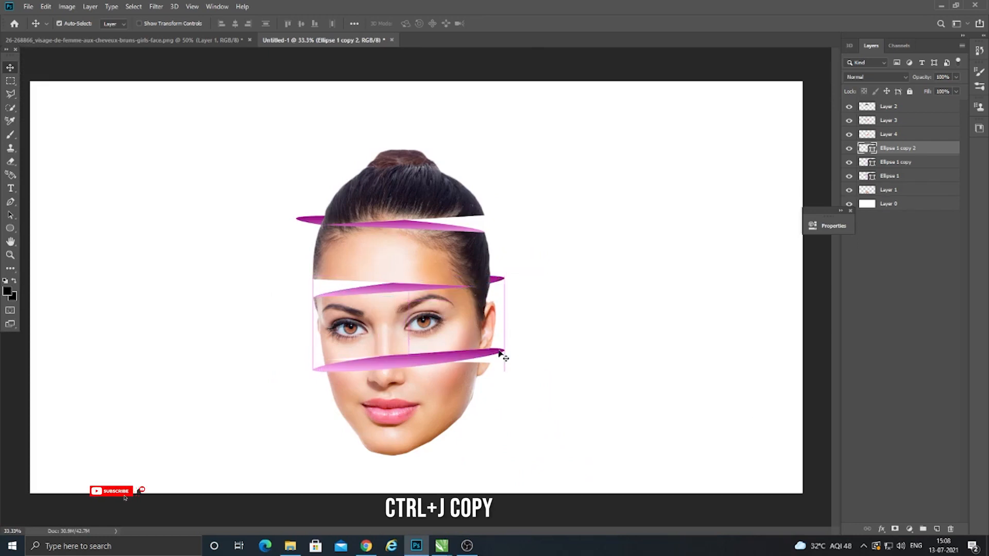
key("ctrl+t")
right_click(502, 355)
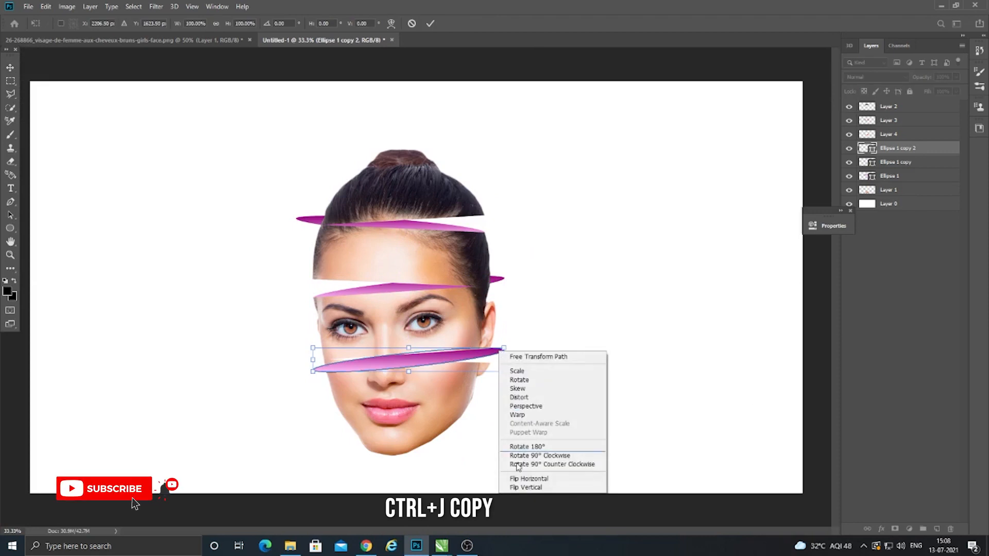
left_click(523, 487)
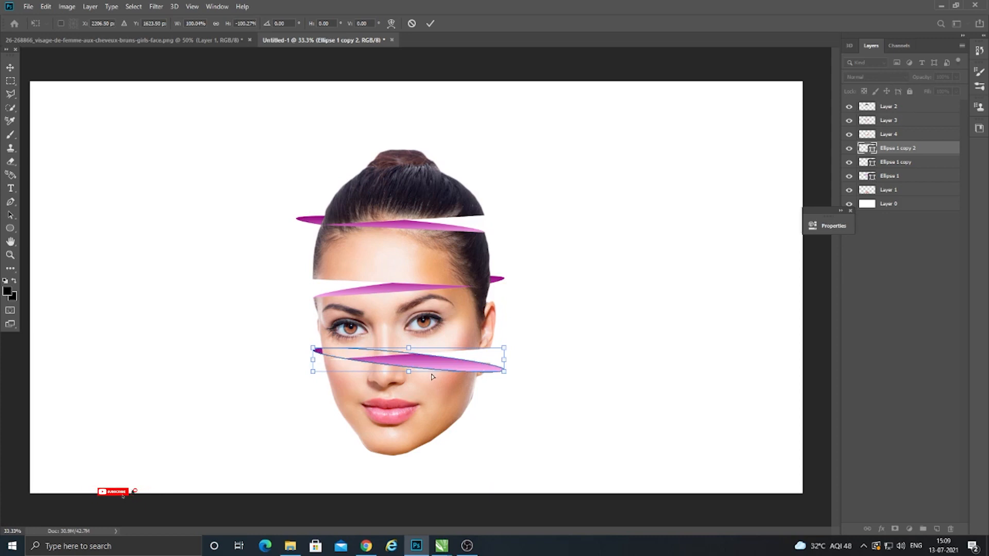
Rotate the flipped ellipse to 172.25 degrees, shift it left along the gap below the eyes, and place its layer beneath Layer 1
key("ctrl+plus")
key("ctrl+plus")
left_click_drag(470, 453, 494, 470)
left_click_drag(632, 490, 626, 459)
left_click_drag(545, 442, 485, 443)
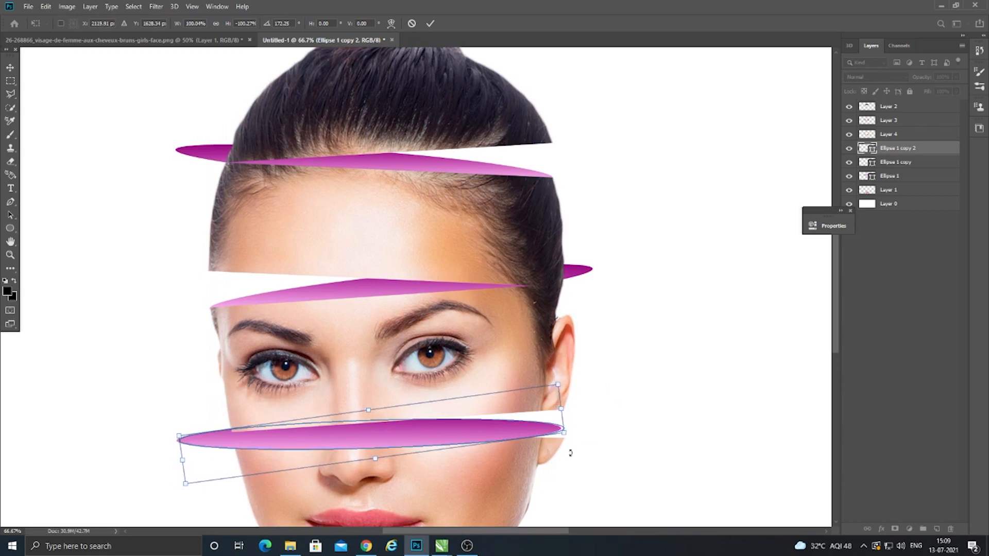
key("Return")
left_click_drag(907, 187, 899, 199)
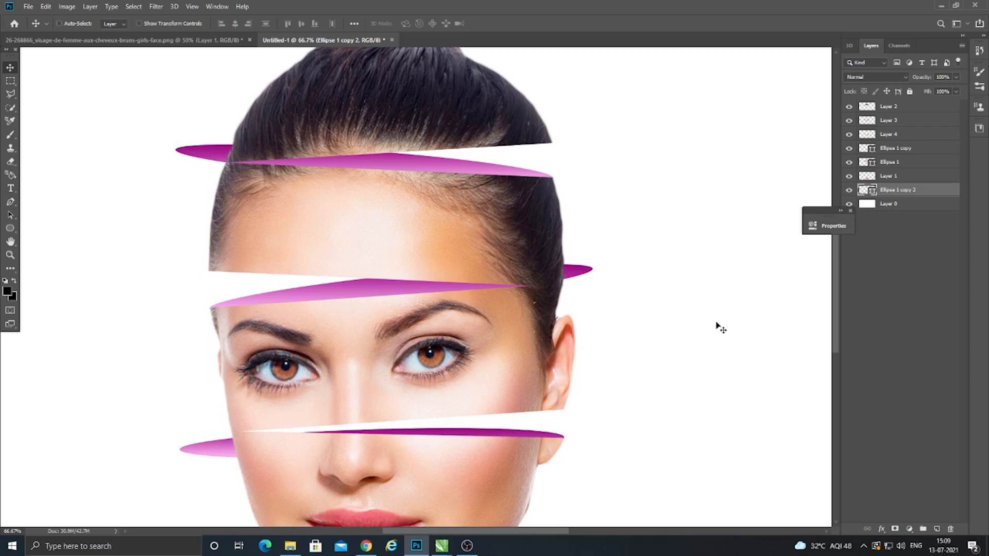
Tilt the third ellipse clockwise and raise it so it follows the cut below the eyes and ends at the ear
key("ctrl+t")
left_click_drag(168, 393, 166, 376)
left_click_drag(325, 449, 318, 429)
mouse_move(185, 394)
left_mouse_down()
mouse_move(180, 364)
mouse_move(184, 384)
left_mouse_up()
left_click_drag(559, 419, 565, 421)
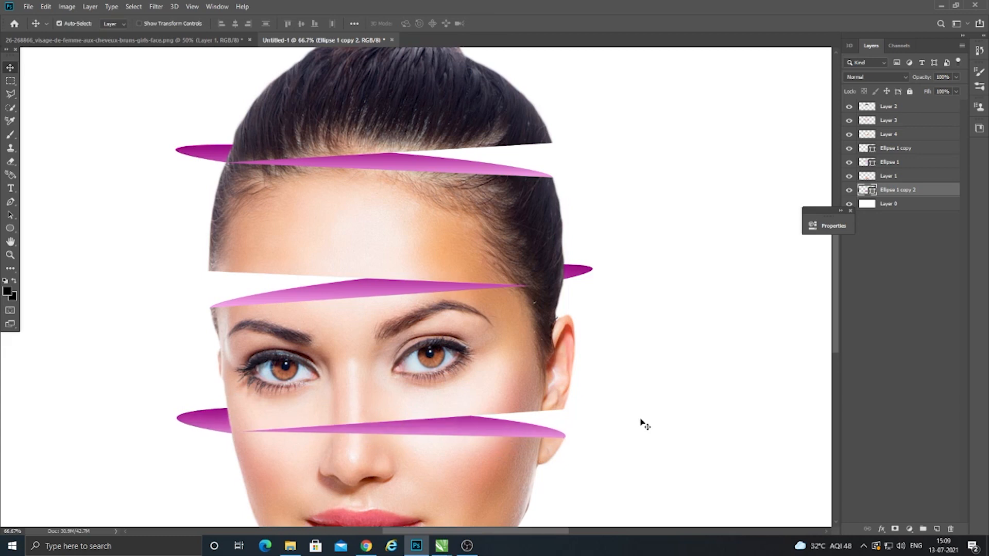
key("ctrl+minus")
key("ctrl+minus")
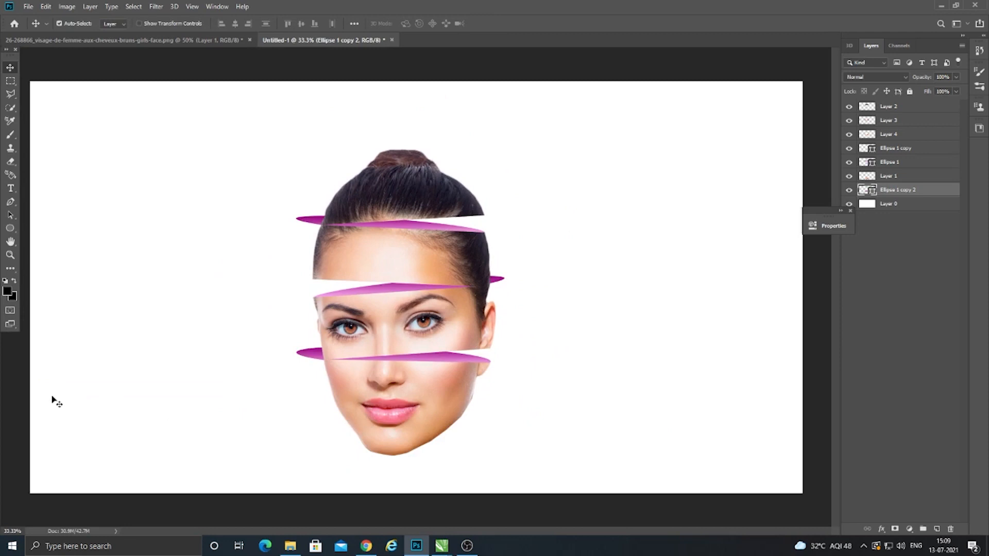
Rasterize the Ellipse 1 copy 2 layer and erase the ellipse end sticking out beyond the cheek's left side
key("ctrl+plus")
key("ctrl+plus")
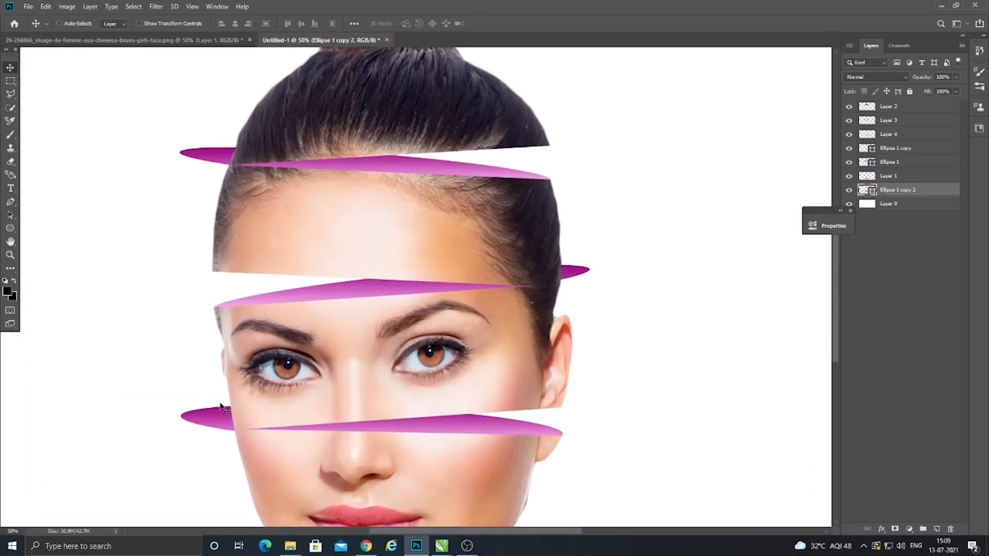
scroll(824, 284, "down", 5)
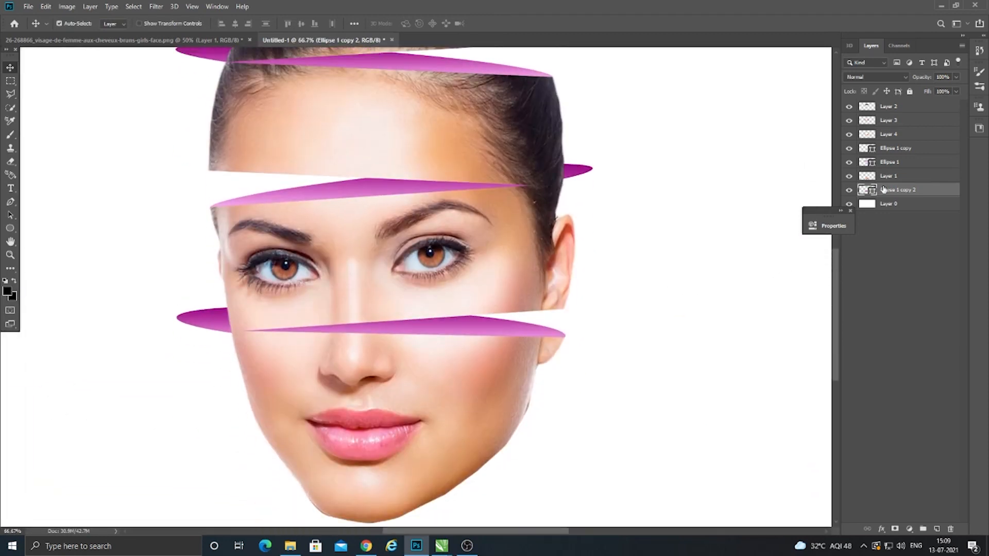
right_click(886, 191)
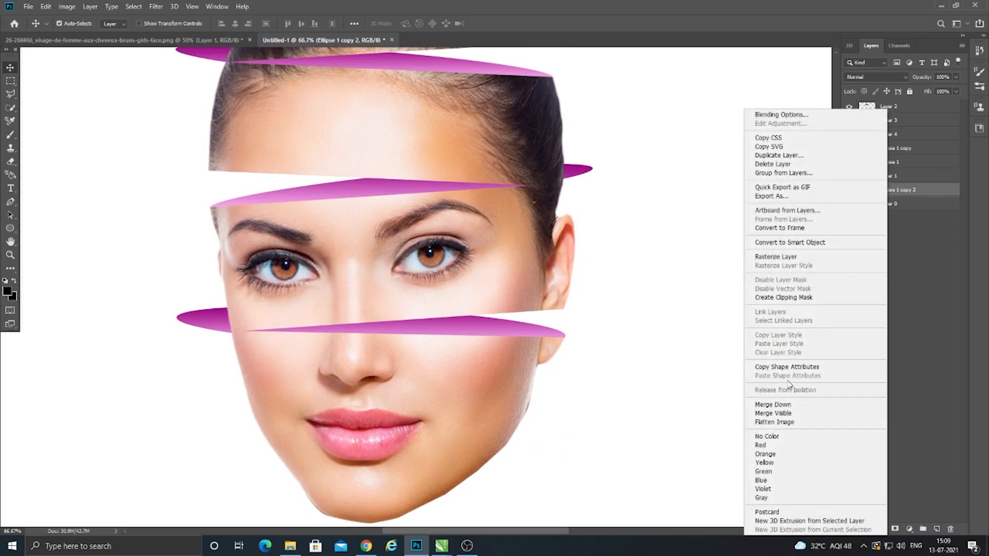
left_click(809, 257)
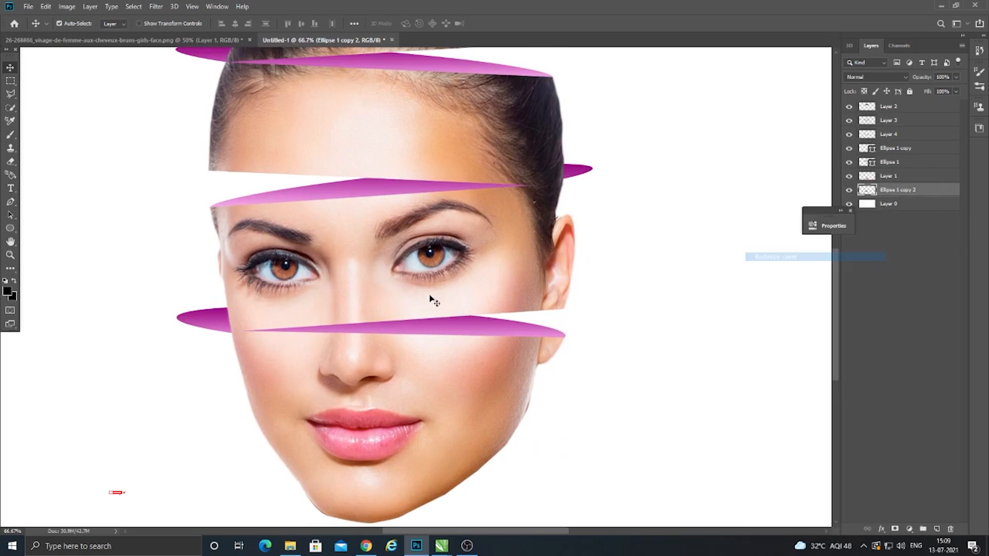
left_click(11, 161)
left_click(26, 161)
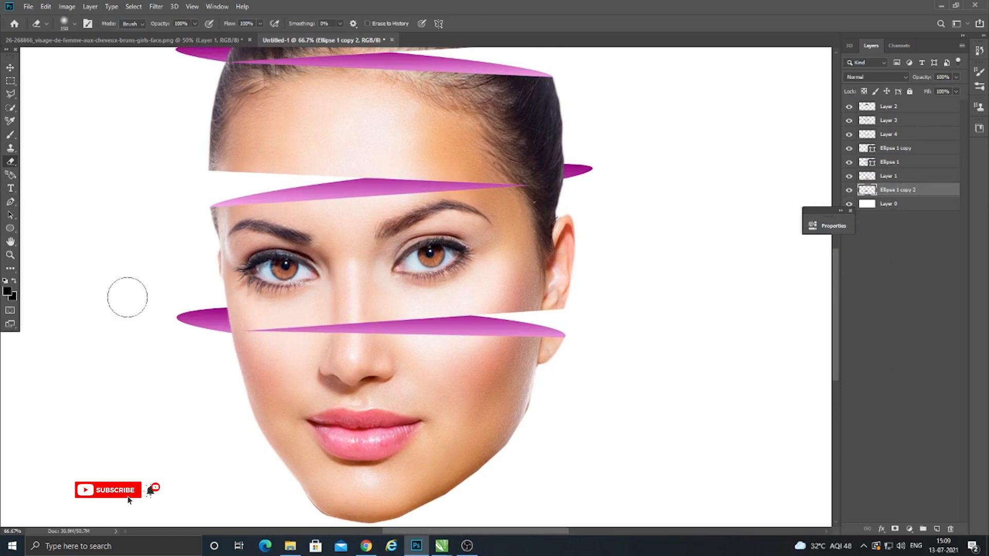
mouse_move(198, 302)
left_mouse_down()
mouse_move(173, 323)
mouse_move(214, 309)
mouse_move(206, 332)
mouse_move(213, 308)
mouse_move(214, 347)
left_mouse_up()
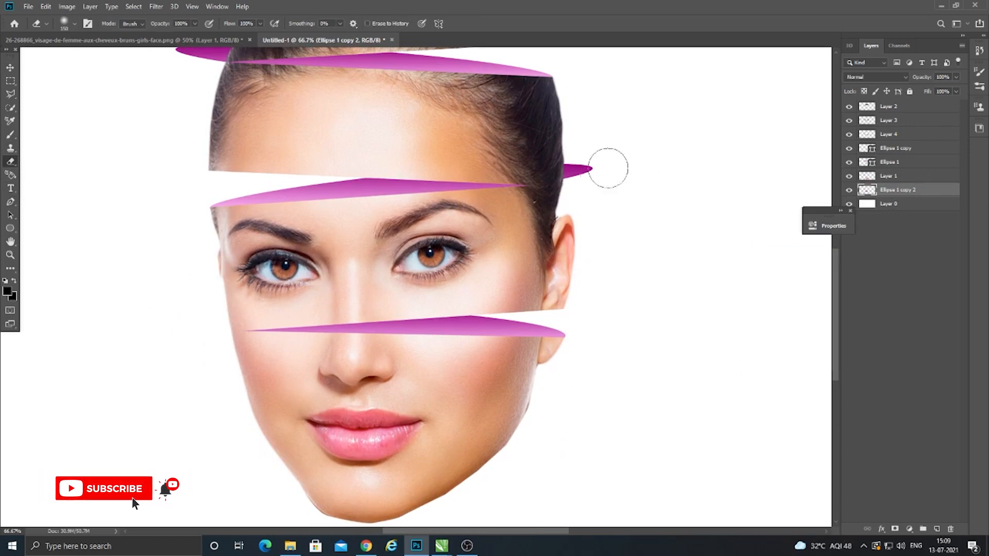
Rasterize the Ellipse 1 and Ellipse 1 copy layers and erase the second ellipse's end protruding past the head's right side
left_click(891, 162)
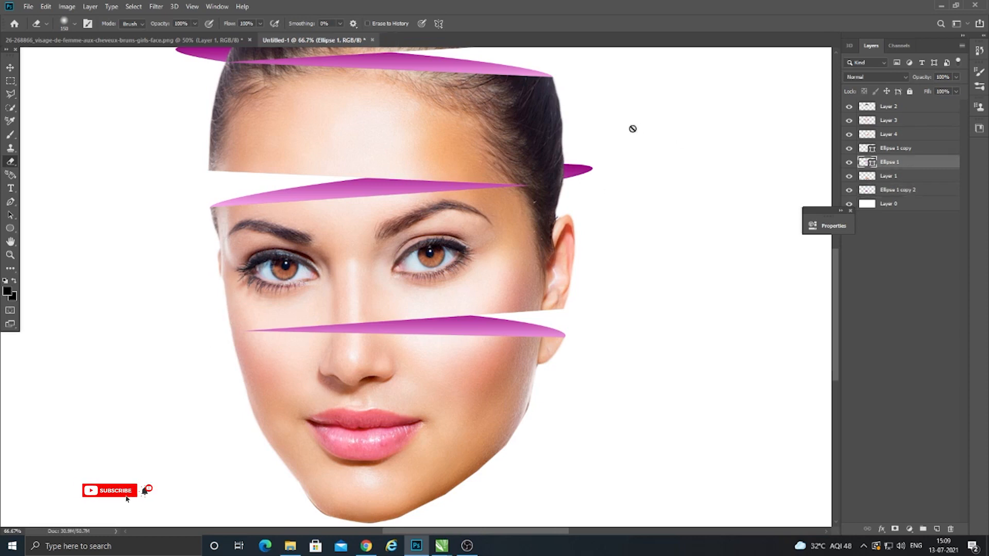
left_click(575, 163)
left_click(453, 203)
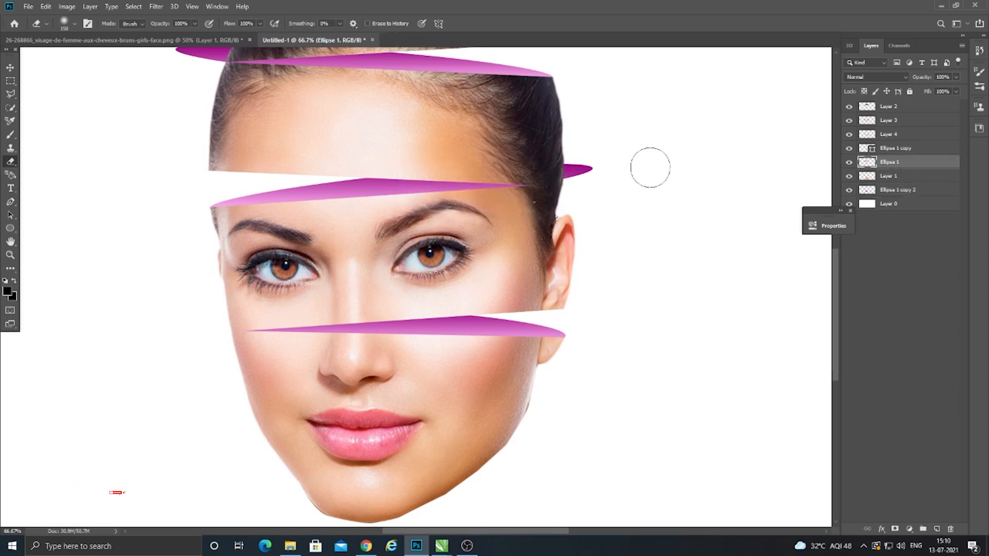
left_click(884, 147)
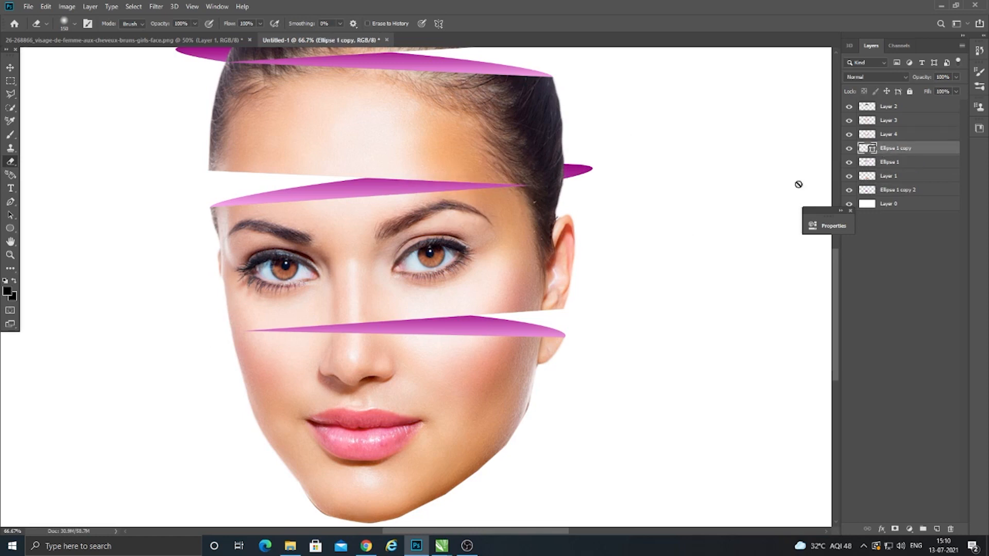
left_click(576, 174)
left_click(453, 202)
mouse_move(564, 162)
left_mouse_down()
mouse_move(576, 182)
mouse_move(584, 151)
mouse_move(606, 194)
mouse_move(586, 133)
mouse_move(594, 156)
mouse_move(587, 174)
mouse_move(609, 121)
left_mouse_up()
Erase the Ellipse 1 end protruding past the hair's left side, using a hard round eraser tip
left_click_drag(834, 351, 830, 292)
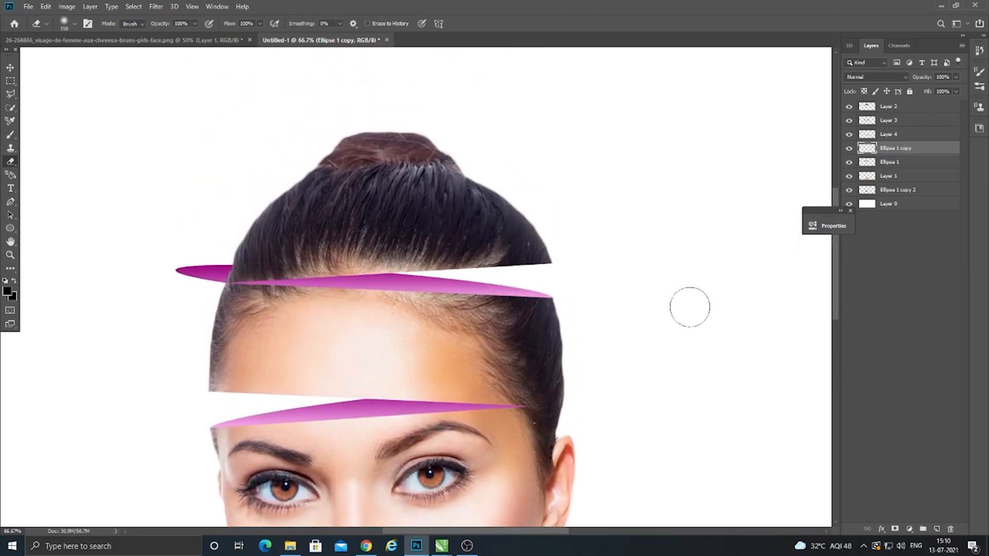
left_click(887, 165)
mouse_move(189, 245)
left_mouse_down()
mouse_move(162, 259)
mouse_move(176, 258)
mouse_move(173, 274)
mouse_move(202, 251)
mouse_move(202, 294)
mouse_move(229, 242)
mouse_move(191, 277)
mouse_move(223, 252)
mouse_move(199, 276)
left_mouse_up()
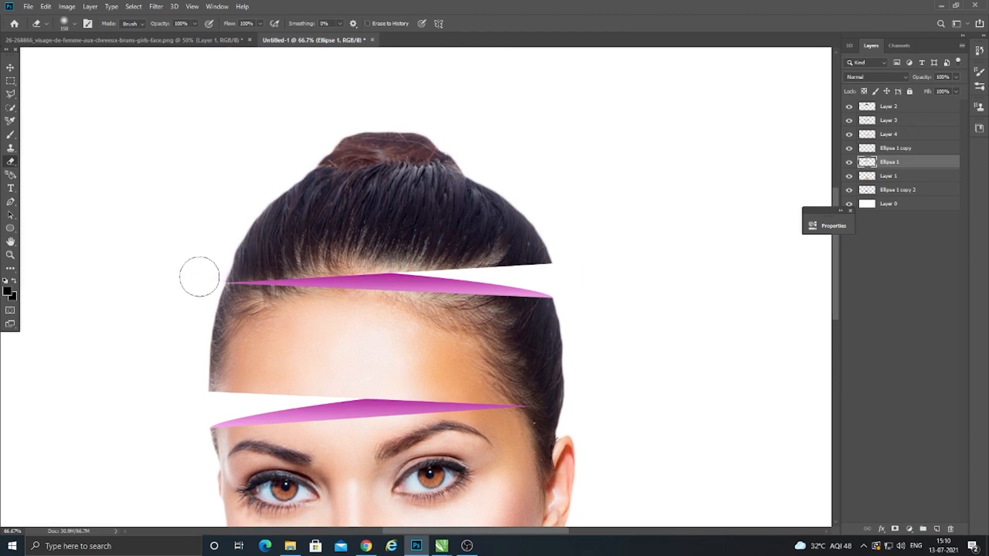
key("ctrl+z")
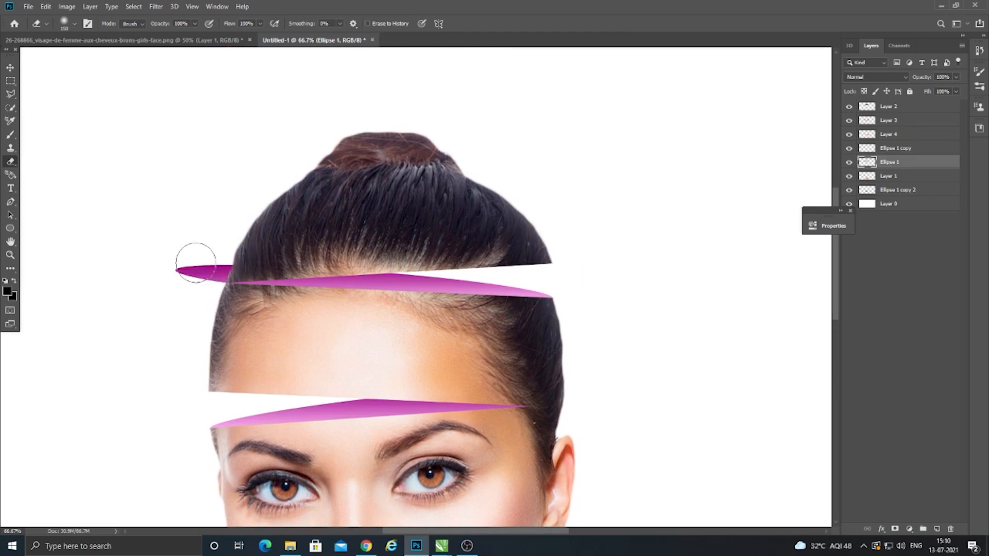
left_click(64, 25)
left_click(39, 103)
left_click(192, 229)
mouse_move(193, 243)
left_mouse_down()
mouse_move(150, 290)
mouse_move(207, 234)
mouse_move(209, 253)
mouse_move(178, 285)
mouse_move(203, 267)
left_mouse_up()
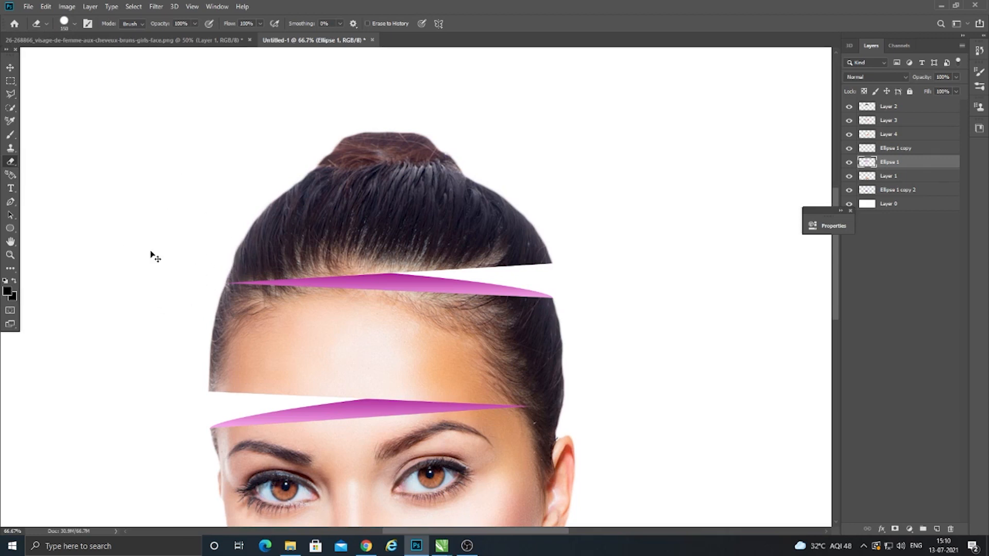
key("ctrl+minus")
key("ctrl+minus")
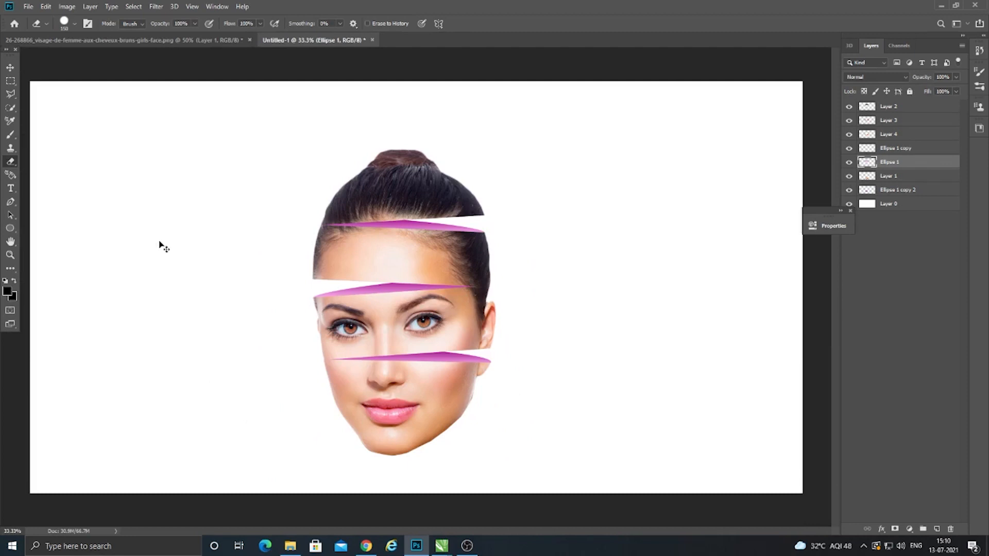
Add a new layer above Layer 2 and set up the Brush tool with black as the foreground color
key("ctrl+plus")
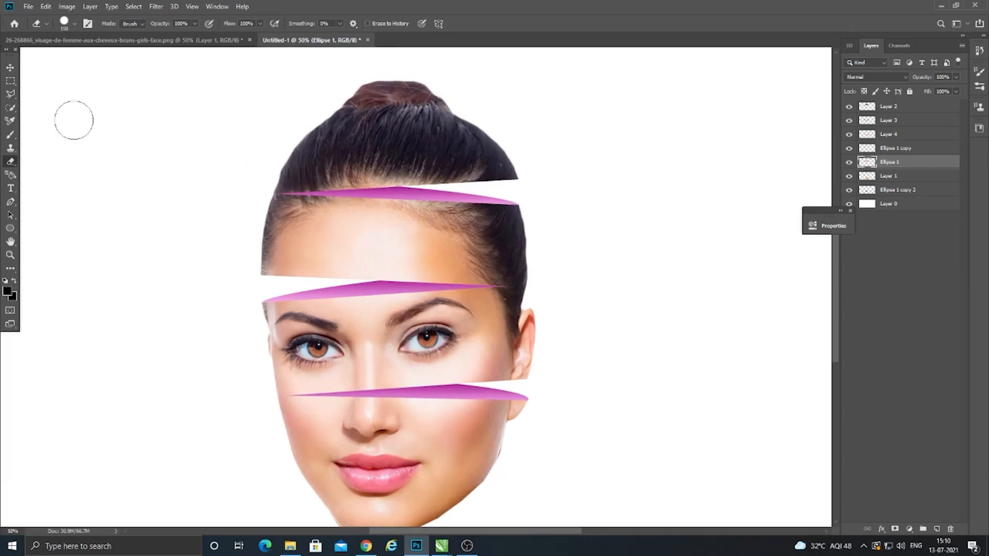
left_click(10, 68)
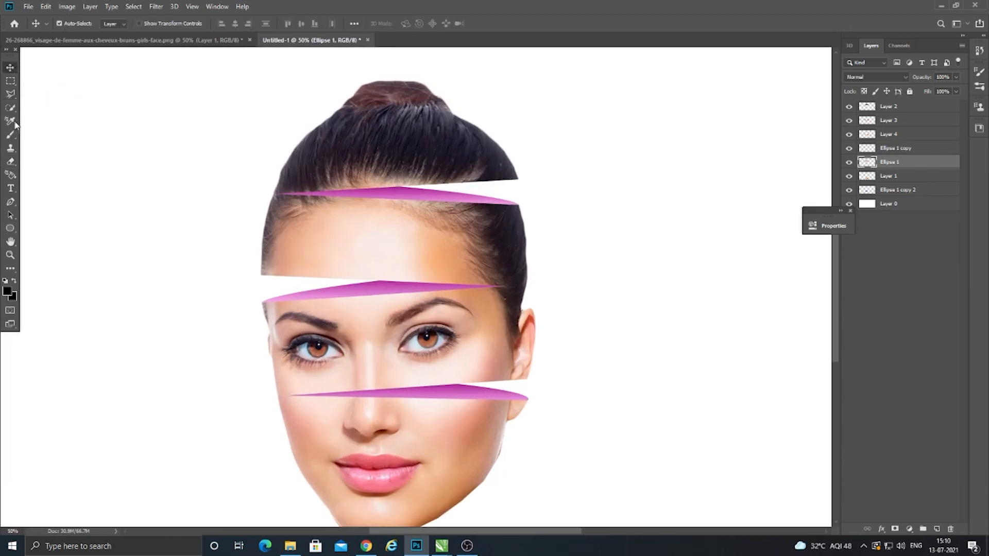
left_click(925, 107)
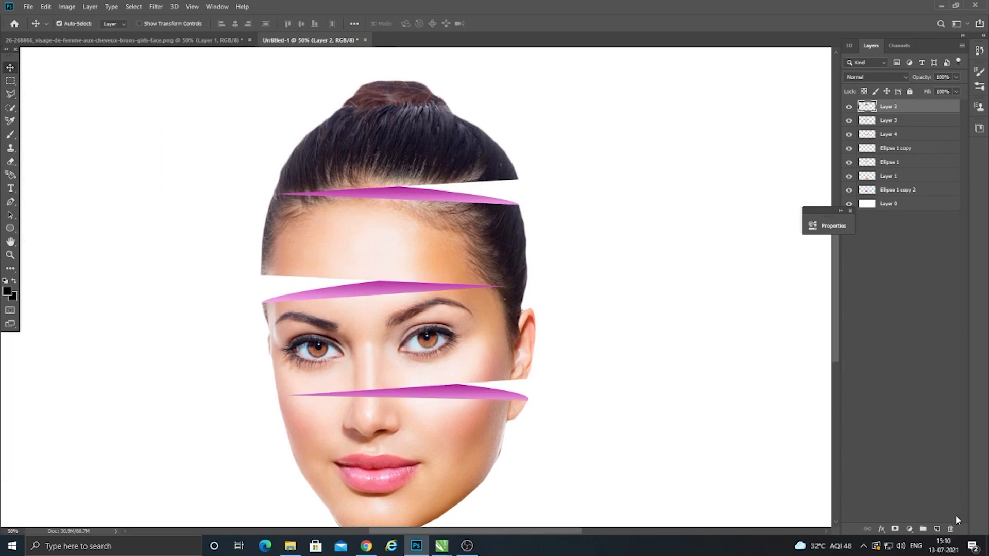
left_click(937, 529)
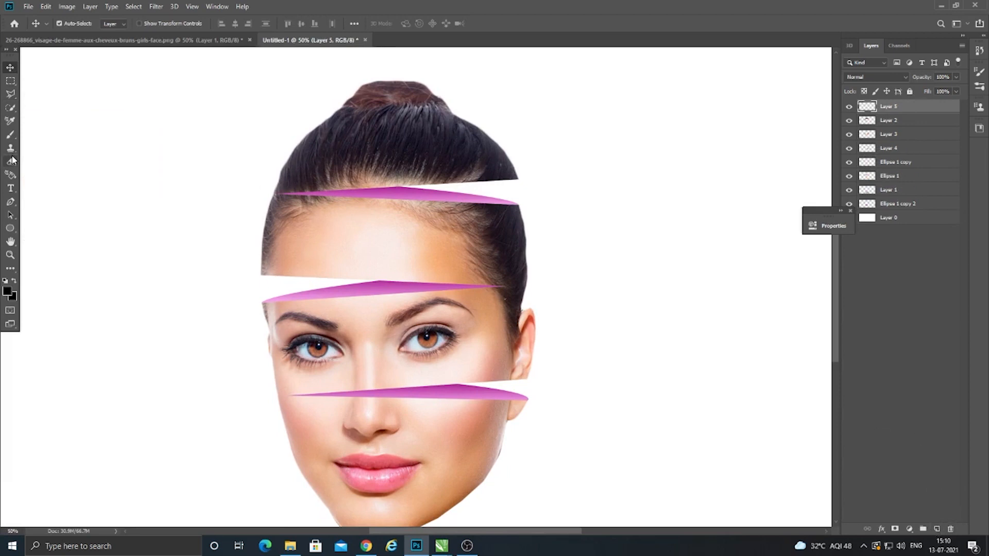
left_click(10, 134)
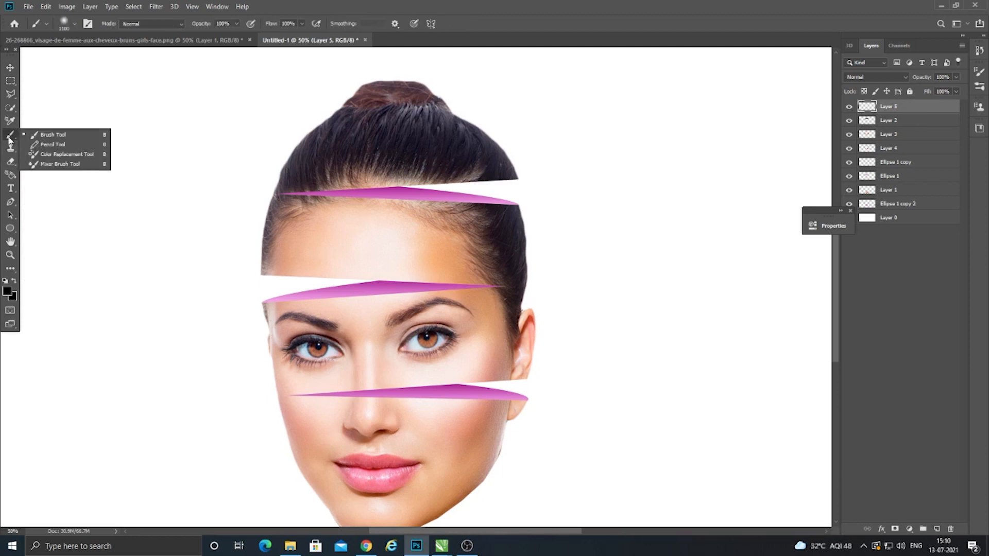
left_click(48, 135)
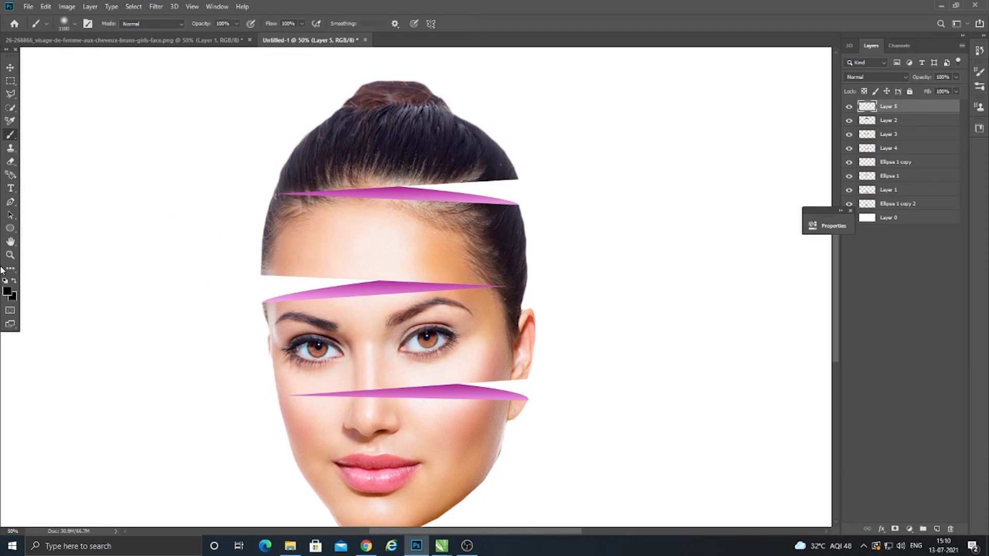
left_click(7, 291)
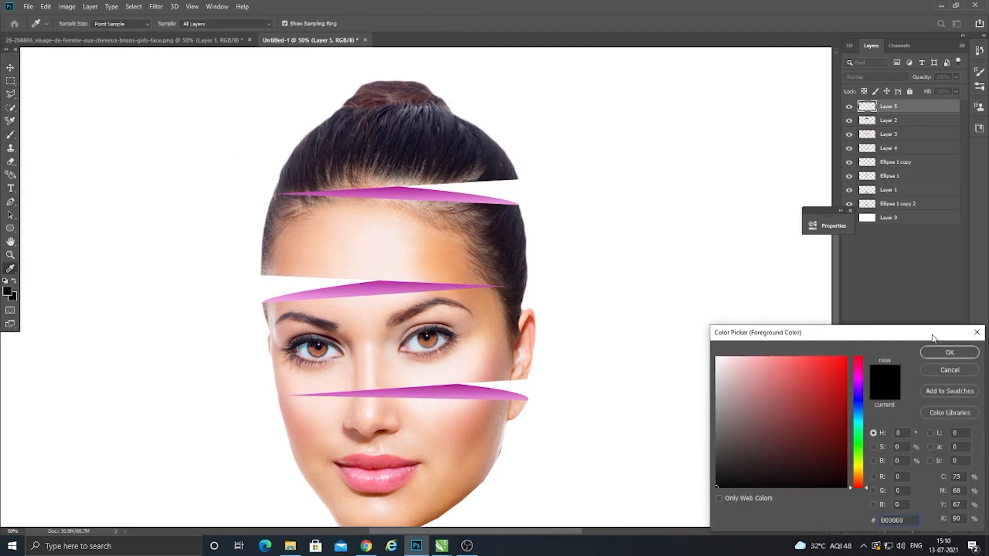
left_click(936, 357)
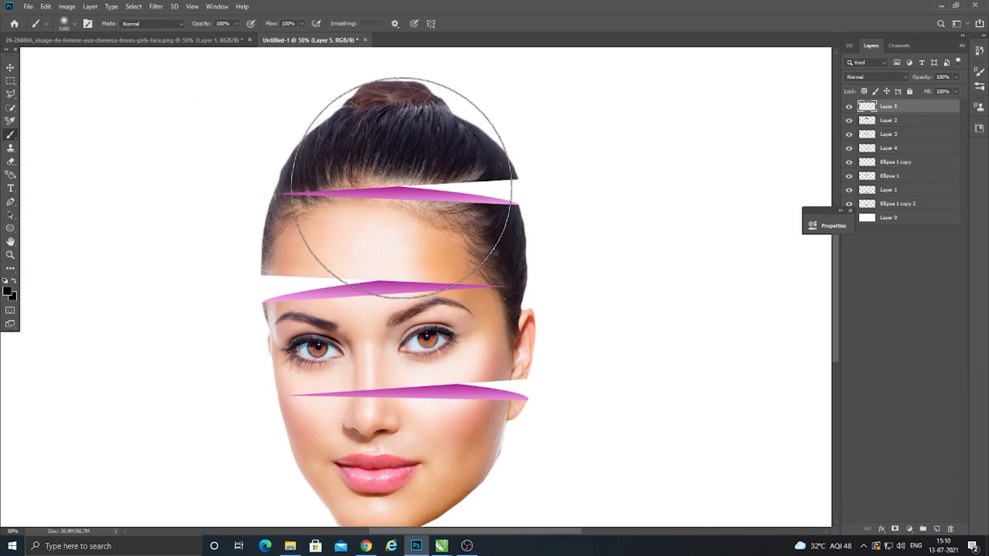
Shrink the soft brush and paint a black shadow stroke along the lower edge of the top hair strip
key("bracketleft")
key("bracketleft")
key("bracketleft")
key("bracketleft")
key("bracketleft")
key("bracketleft")
key("bracketleft")
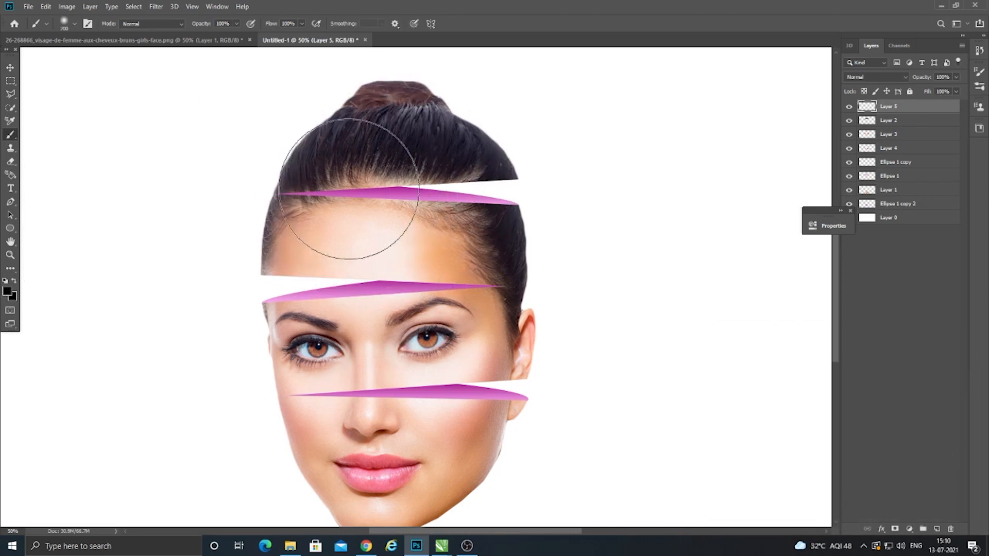
key("bracketleft")
key("bracketleft")
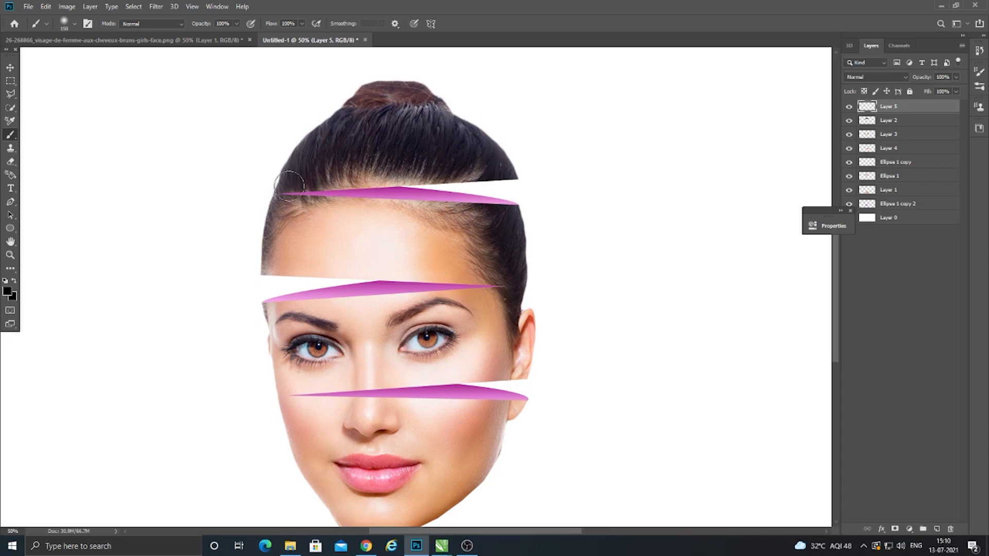
left_click_drag(287, 187, 508, 174)
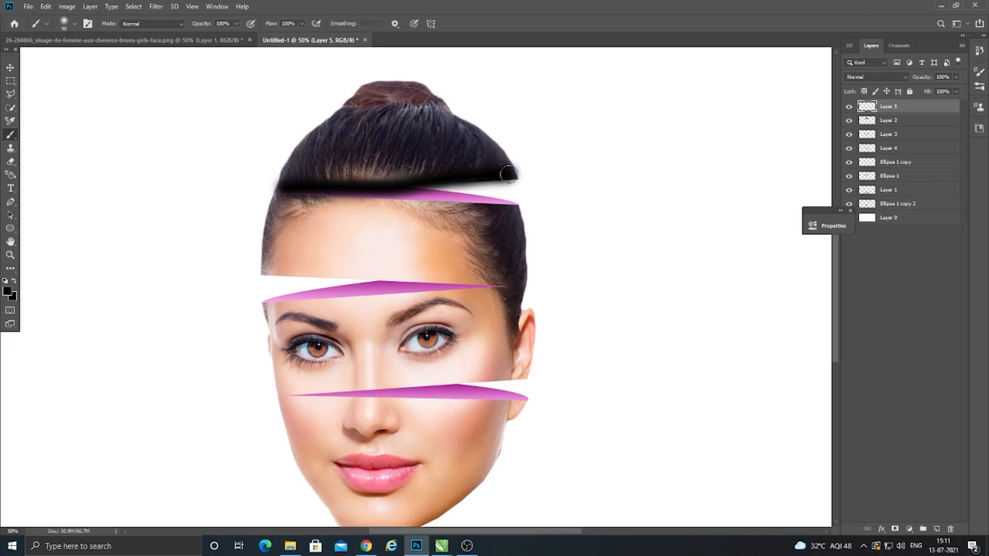
Try the painted shadow layer beneath Layer 2, and remove that layer
left_click(9, 68)
mouse_move(925, 109)
left_mouse_down()
mouse_move(919, 192)
mouse_move(918, 132)
left_mouse_up()
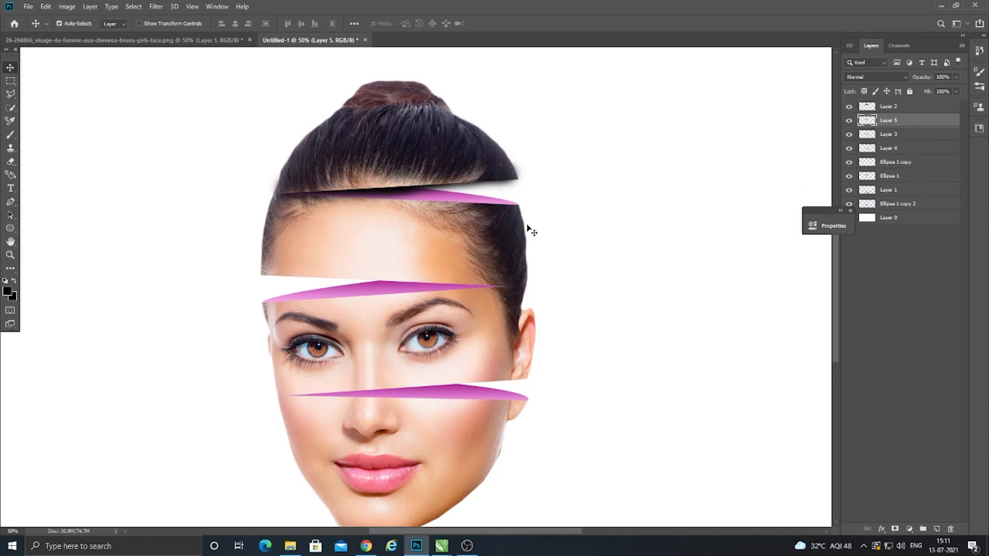
key("ctrl")
key("ctrl+t")
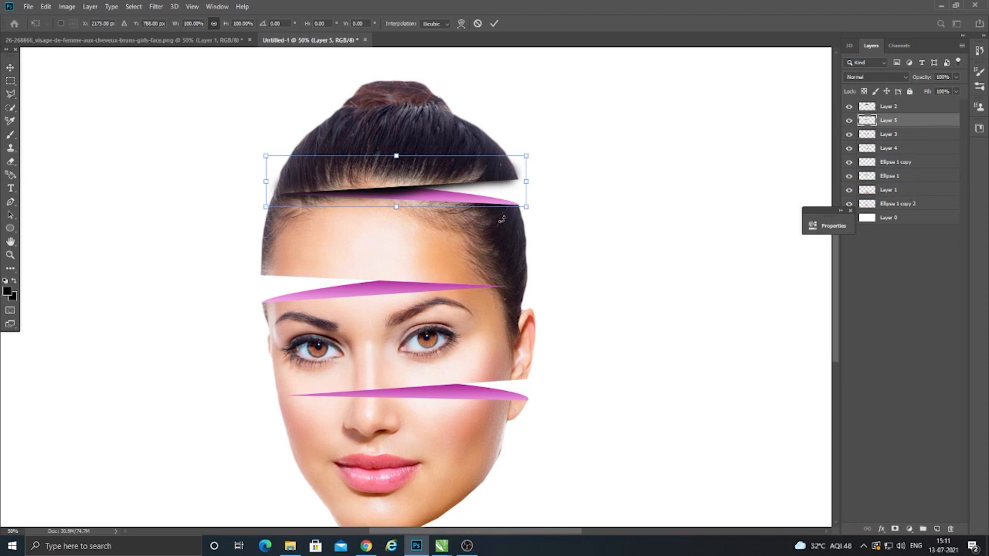
key("Return")
key("ctrl+e")
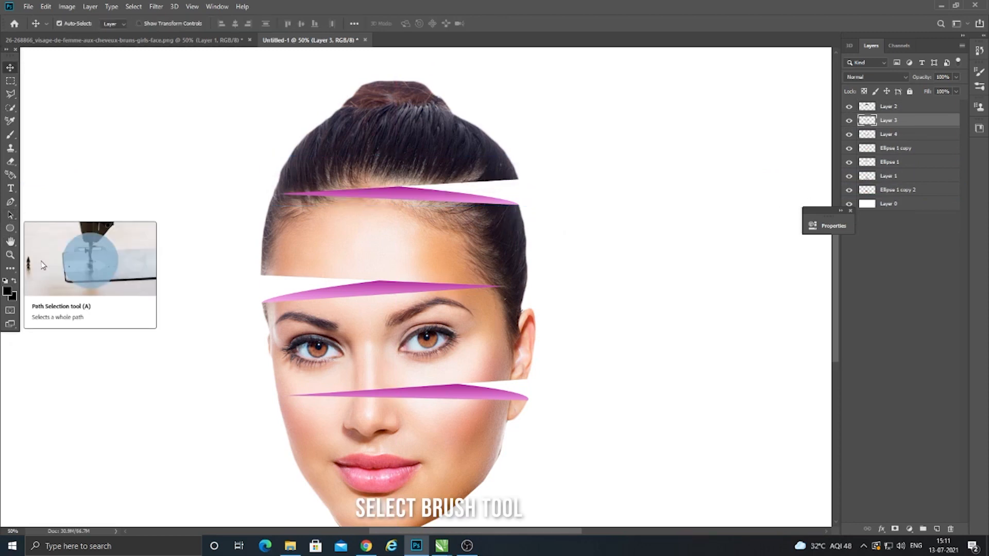
Enlarge the soft black brush to 1000 px and add a new layer between Layer 2 and Layer 3
key("b")
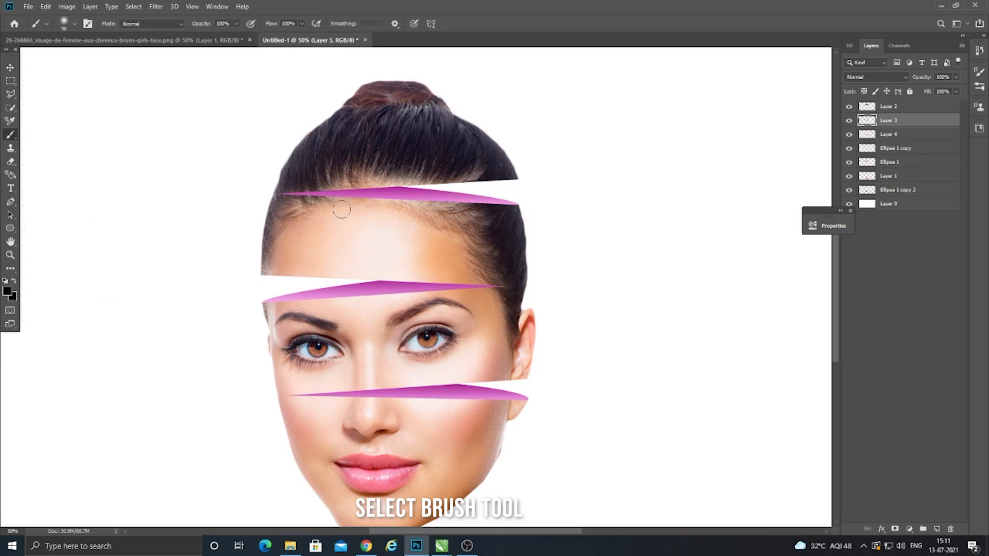
key("bracketright")
key("bracketright")
key("bracketright")
key("bracketright")
key("bracketright")
key("bracketright")
key("bracketright")
key("bracketright")
key("bracketright")
key("bracketright")
key("bracketright")
key("bracketright")
key("bracketright")
key("bracketright")
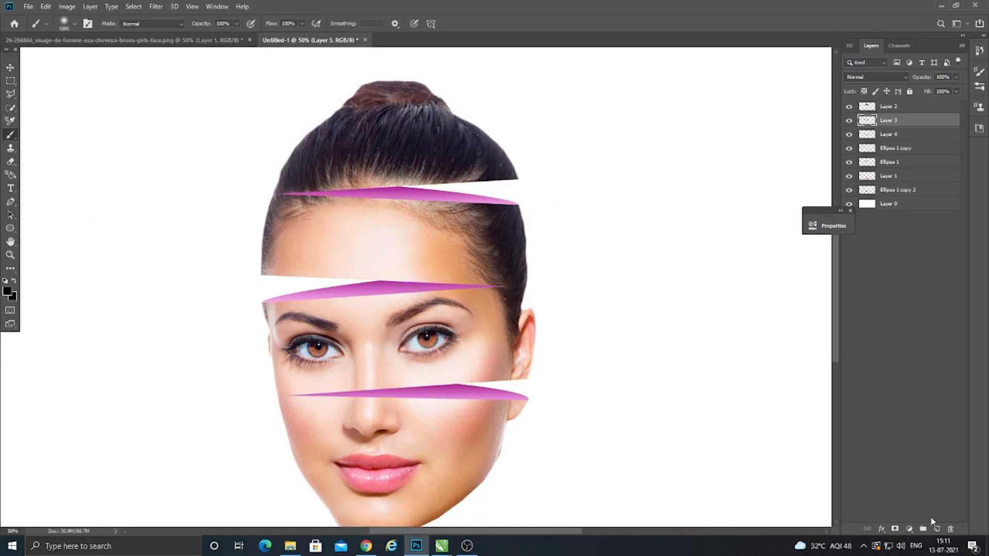
left_click(937, 528)
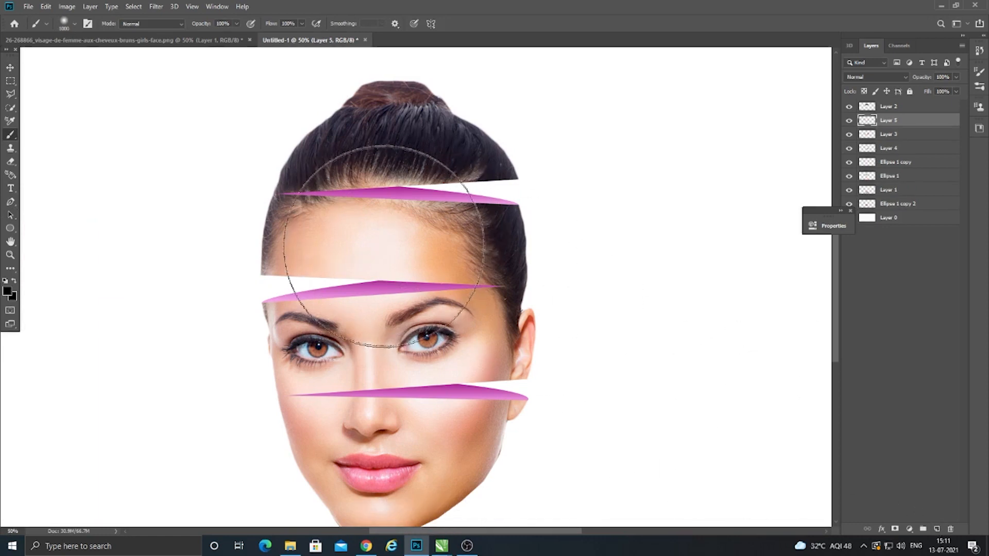
Enlarge the soft brush and stamp a single large black spot over the forehead on Layer 5
key("bracketright")
key("bracketright")
key("bracketright")
key("bracketright")
key("bracketright")
key("bracketright")
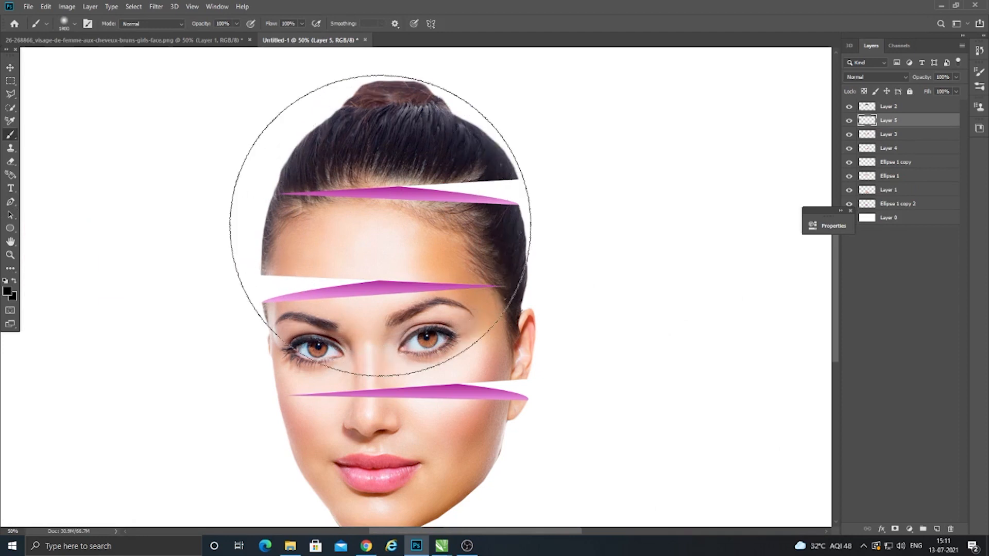
left_click(382, 227)
Squash the black spot vertically into a thin horizontal shadow line along the lower edge of the top hair strip
left_click(10, 69)
key("ctrl+minus")
key("ctrl+minus")
key("ctrl+minus")
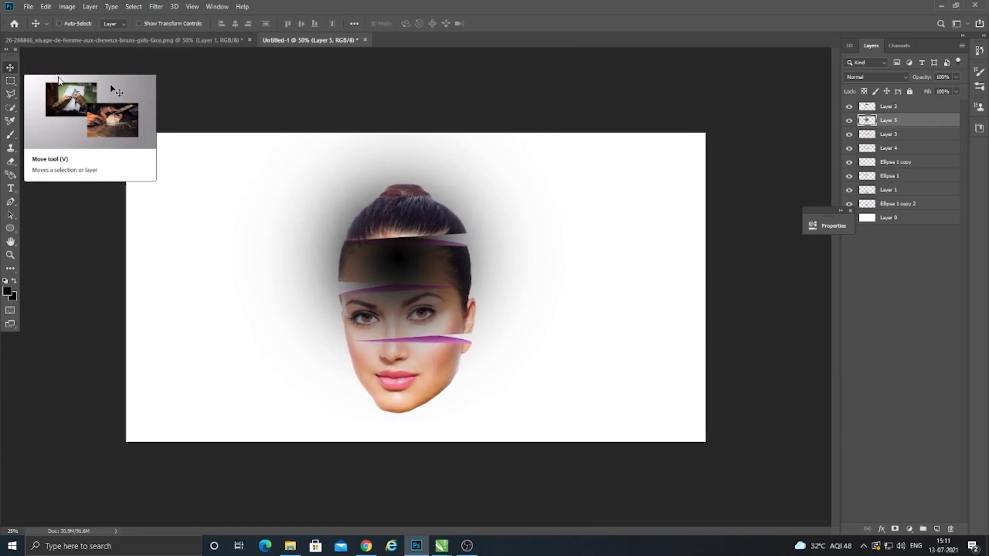
key("ctrl+t")
left_click_drag(400, 179, 429, 251)
key("Return")
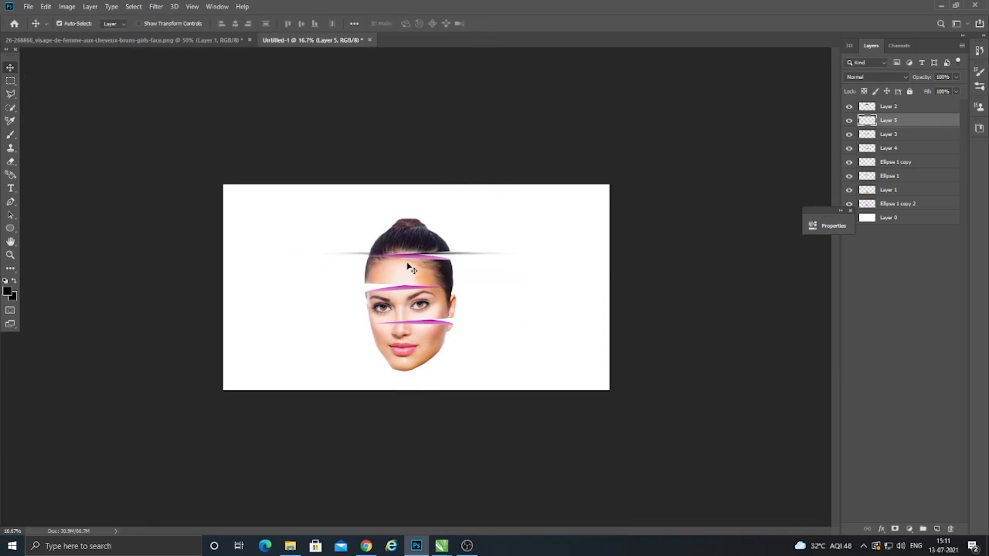
Show the rulers, rotate the shadow line about -3.14° and scale it to about 94.23% to follow the hair strip's lower edge
key("ctrl+plus")
key("ctrl+plus")
key("ctrl+plus")
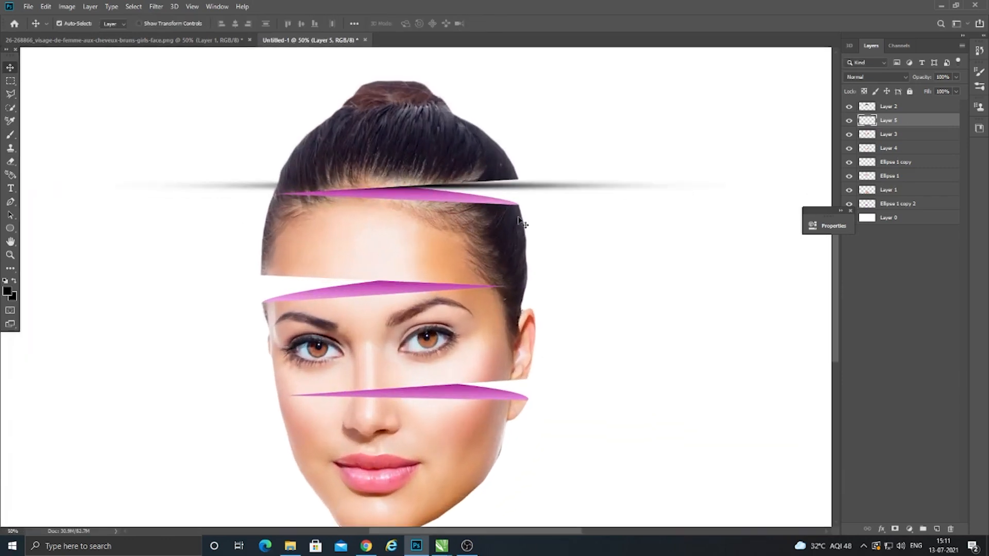
left_click_drag(538, 191, 626, 199)
key("ctrl+r")
key("ctrl+t")
left_click_drag(768, 156, 766, 117)
mouse_move(466, 202)
left_mouse_down()
mouse_move(466, 178)
mouse_move(453, 190)
left_mouse_up()
key("shift+Down")
key("shift+Down")
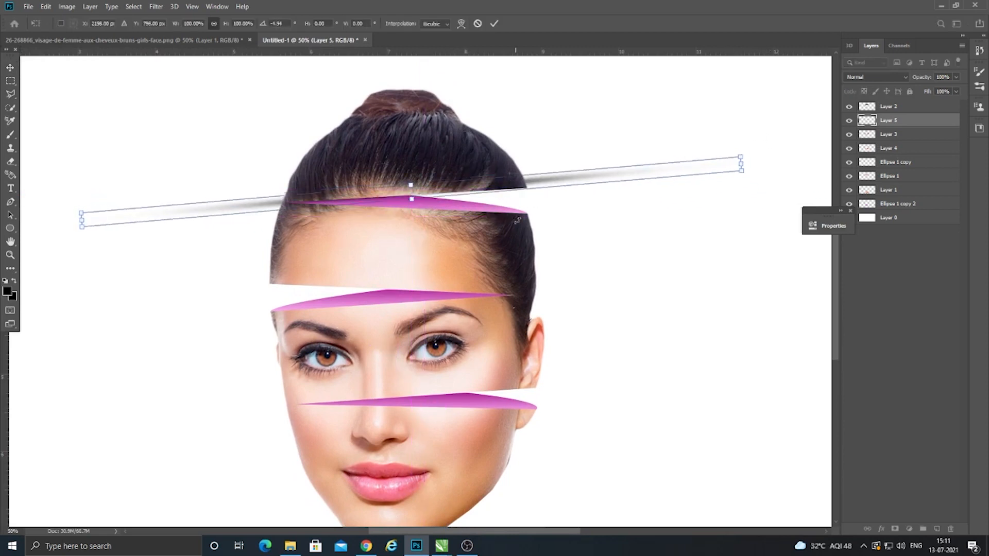
left_click_drag(752, 154, 753, 164)
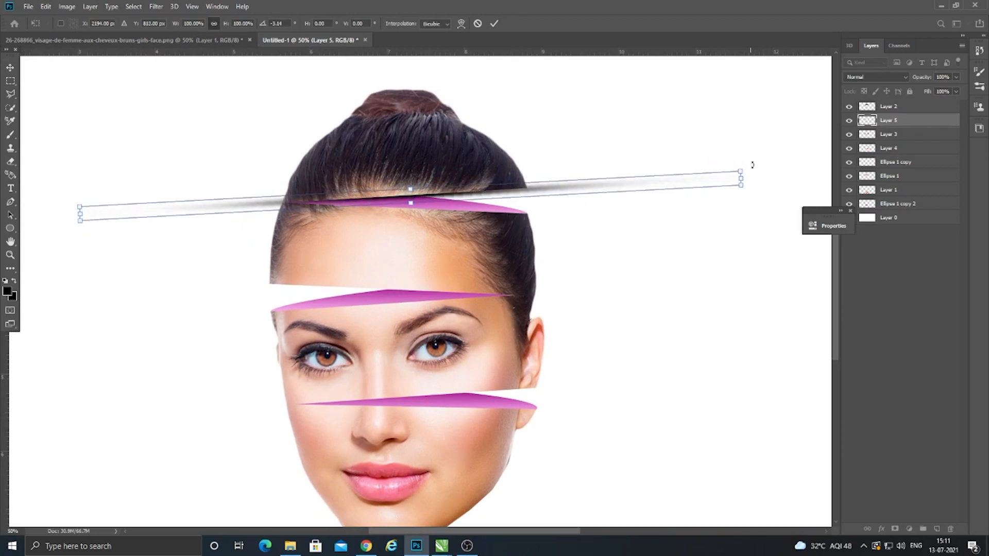
left_click_drag(739, 178, 698, 178)
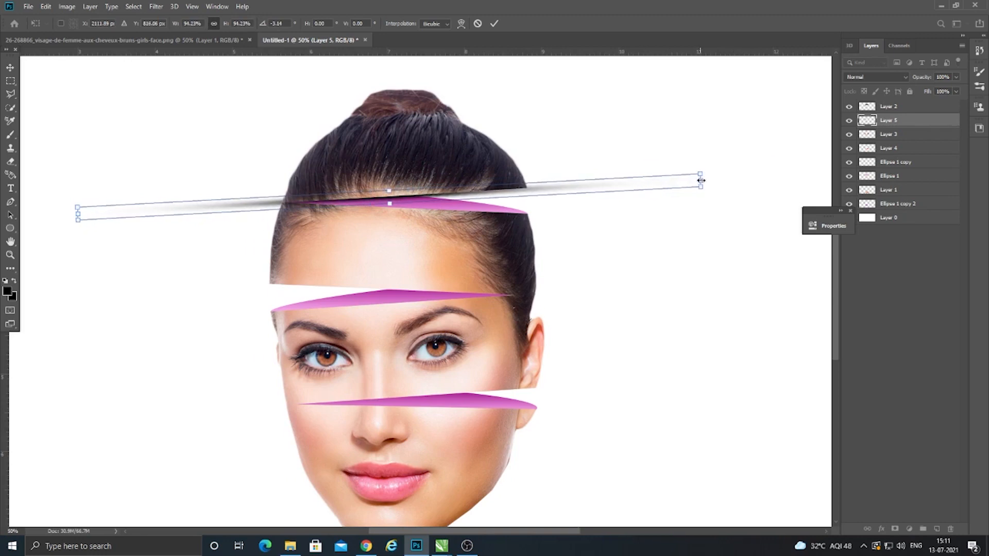
key("Return")
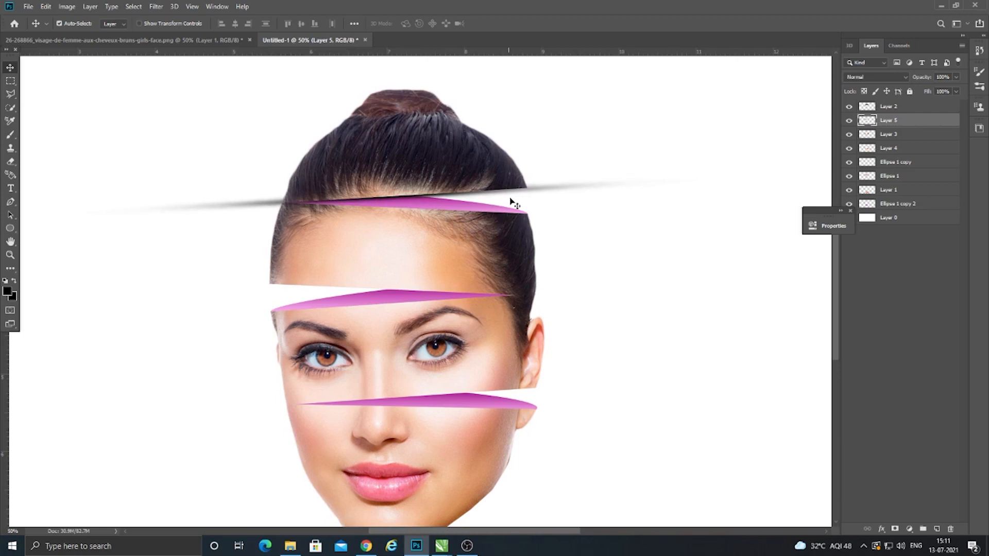
Stretch the shadow line's height to about 113.7% and rotate it about 0.77°
key("ctrl+t")
left_click_drag(389, 177, 393, 174)
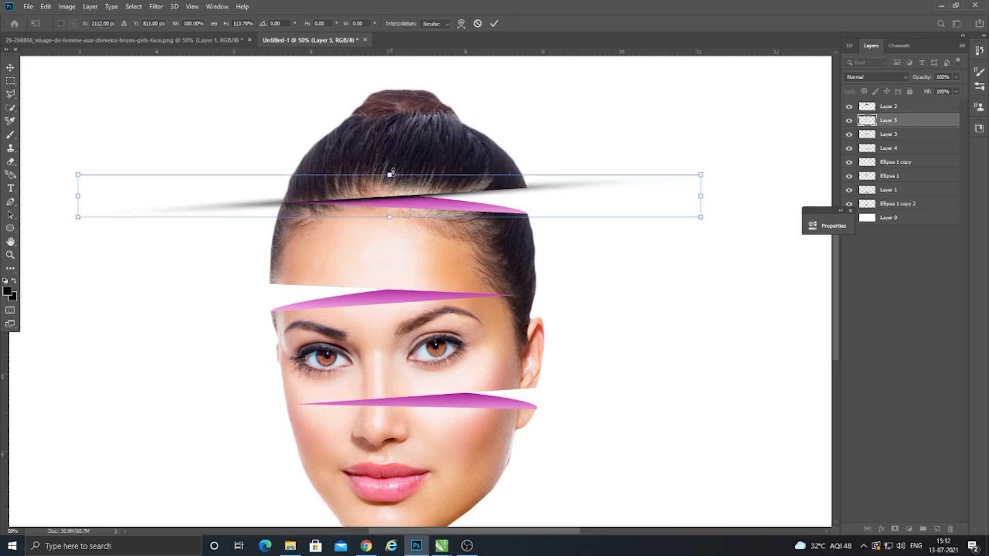
left_click_drag(731, 170, 730, 176)
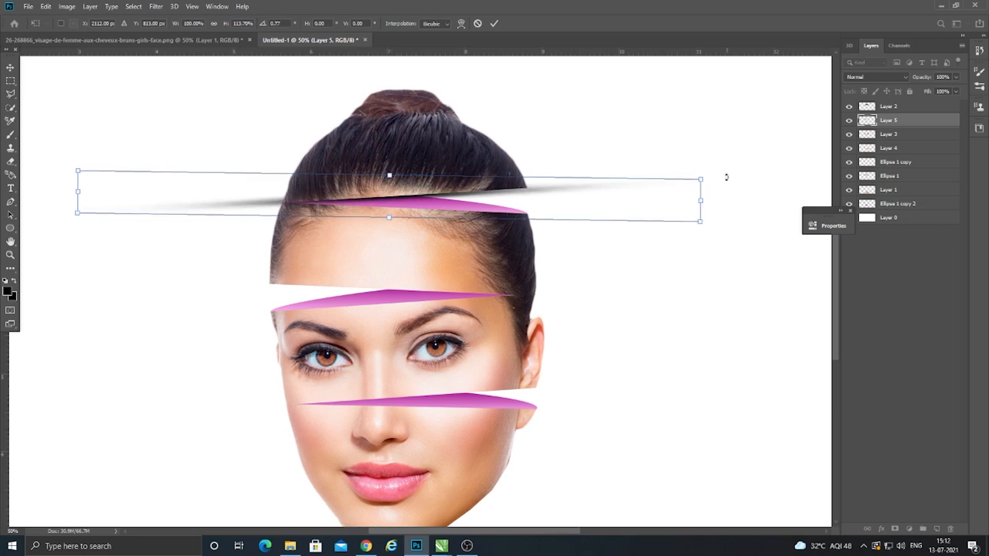
key("Return")
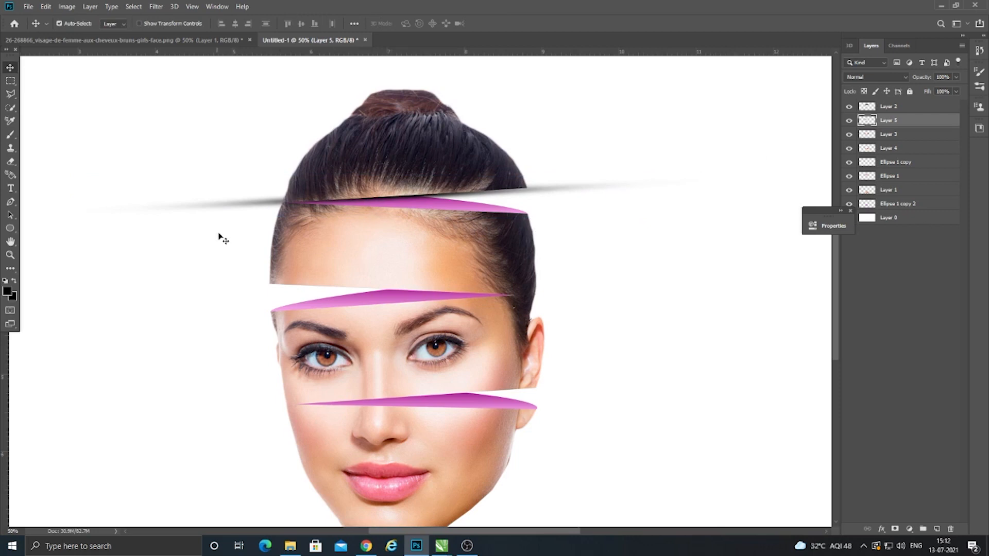
Erase the shadow ends that stick out on both sides of the top hair strip, switching to a soft round eraser
right_click(14, 165)
left_click(36, 160)
left_click_drag(95, 208, 268, 192)
left_click_drag(747, 207, 538, 169)
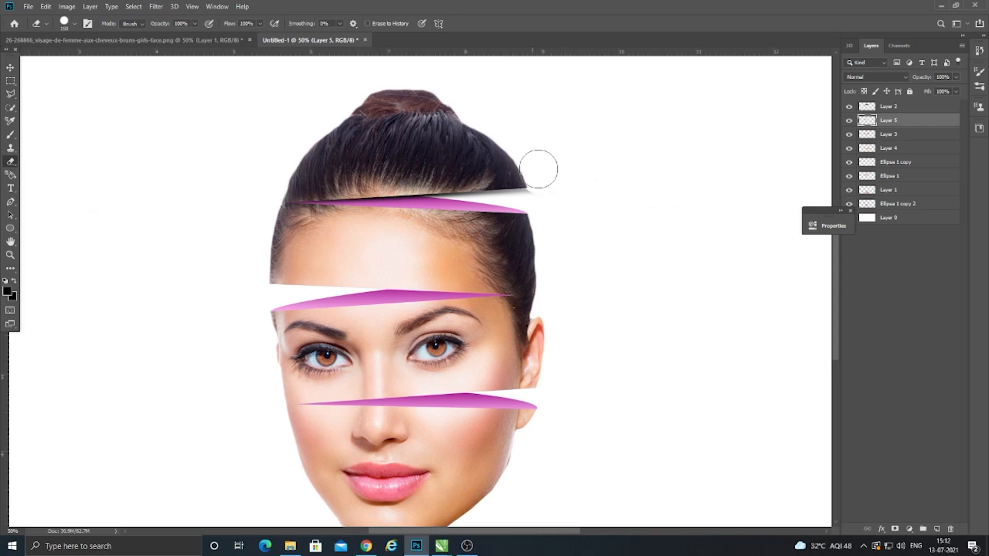
key("ctrl+z")
left_click(63, 29)
left_click(54, 101)
left_click(612, 183)
mouse_move(528, 168)
left_mouse_down()
mouse_move(586, 195)
mouse_move(529, 171)
mouse_move(548, 193)
mouse_move(607, 211)
left_mouse_up()
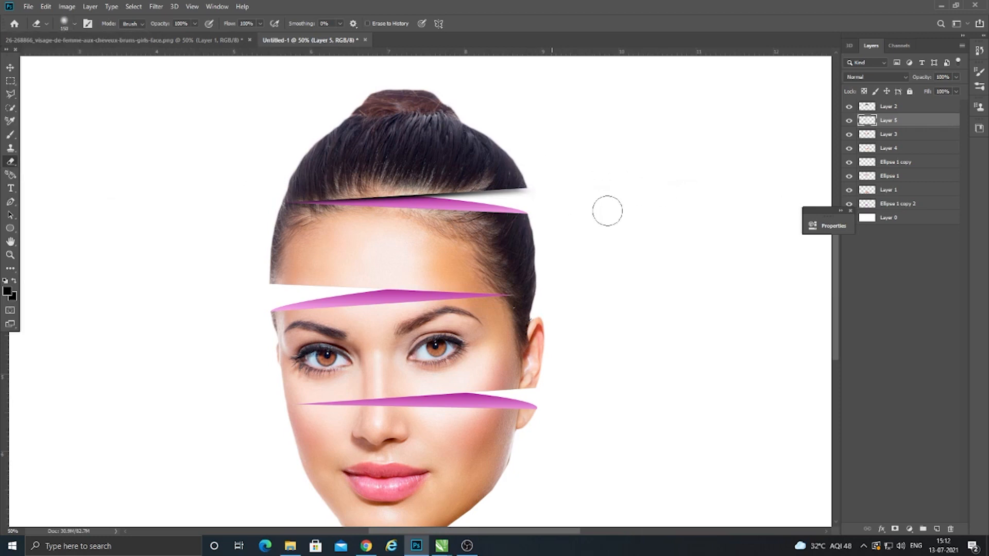
Stretch the trimmed shadow wider toward the hair strip's right end and adjust its height
left_click(10, 68)
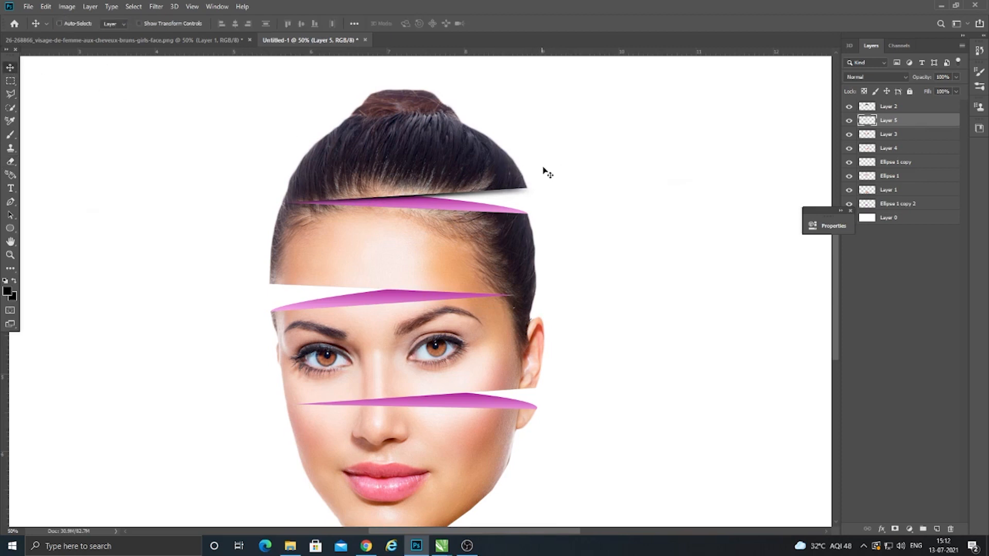
key("ctrl+t")
left_click_drag(702, 196, 728, 195)
key("Return")
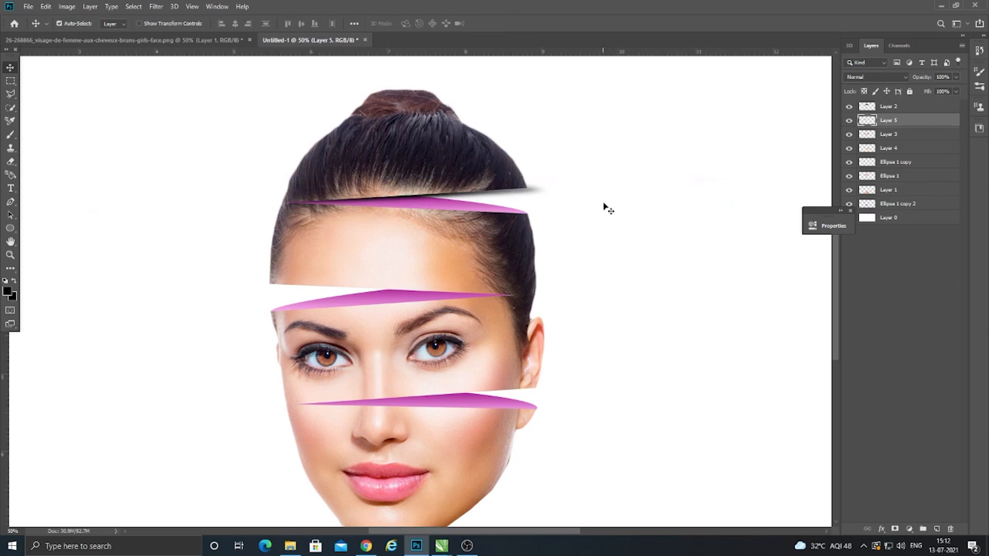
key("ctrl+t")
mouse_move(396, 176)
left_mouse_down()
mouse_move(397, 163)
mouse_move(407, 189)
left_mouse_up()
key("Return")
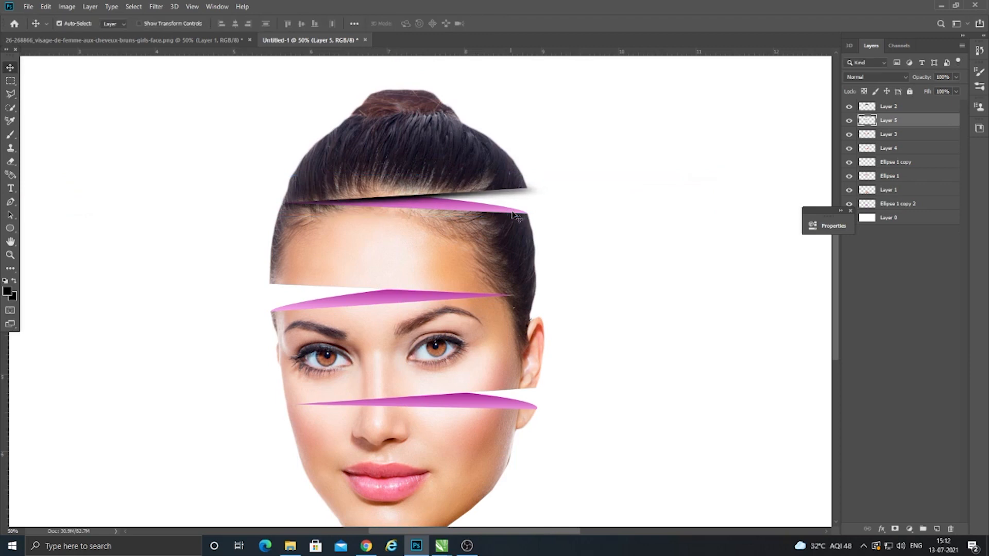
Widen the shadow once more and erase the part extending past the hair strip's right end
key("ctrl+t")
left_click_drag(717, 196, 738, 193)
key("Return")
left_click(12, 162)
left_click(36, 160)
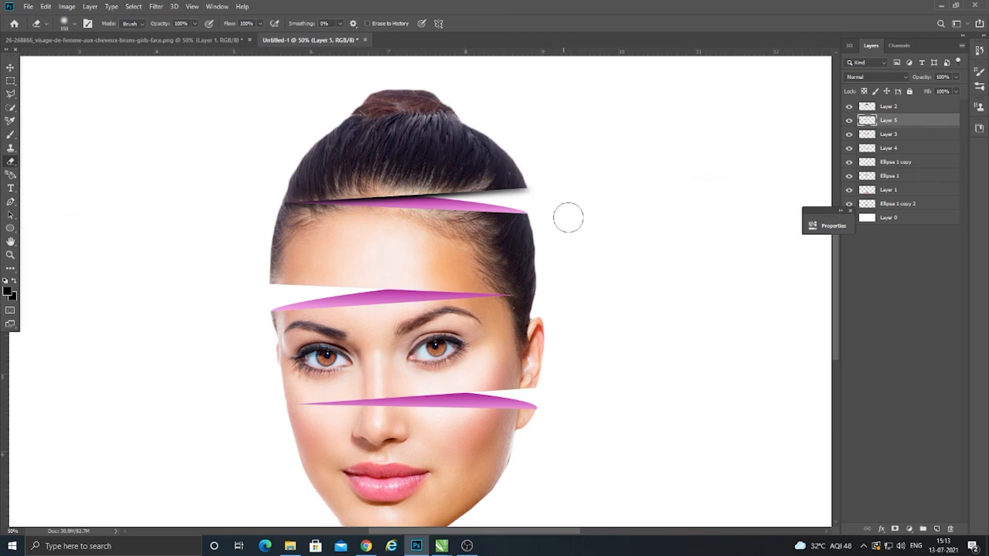
Duplicate the shadow onto the lower edge of the forehead strip, flip the copy horizontally and align it with the edge
left_click(8, 72)
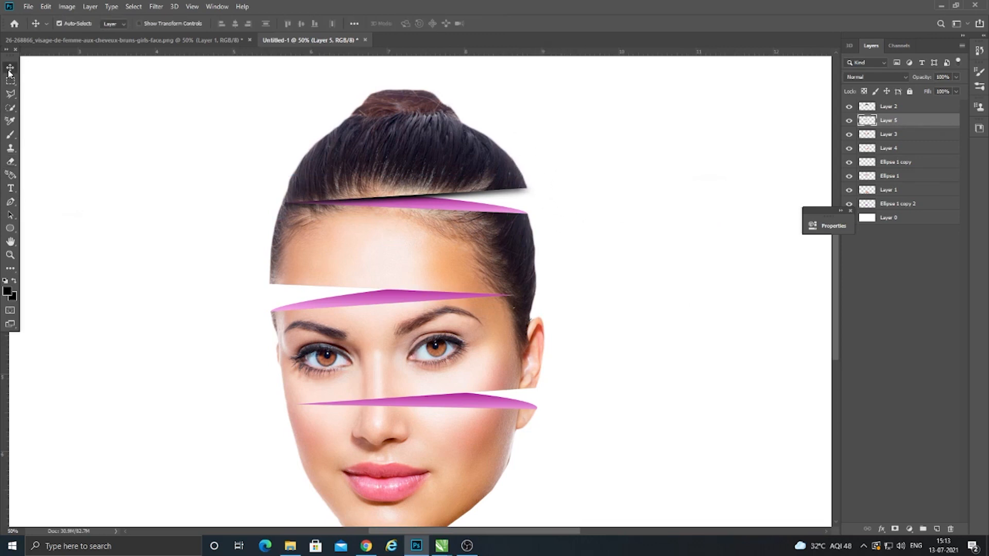
left_click_drag(420, 195, 403, 283)
key("ctrl+t")
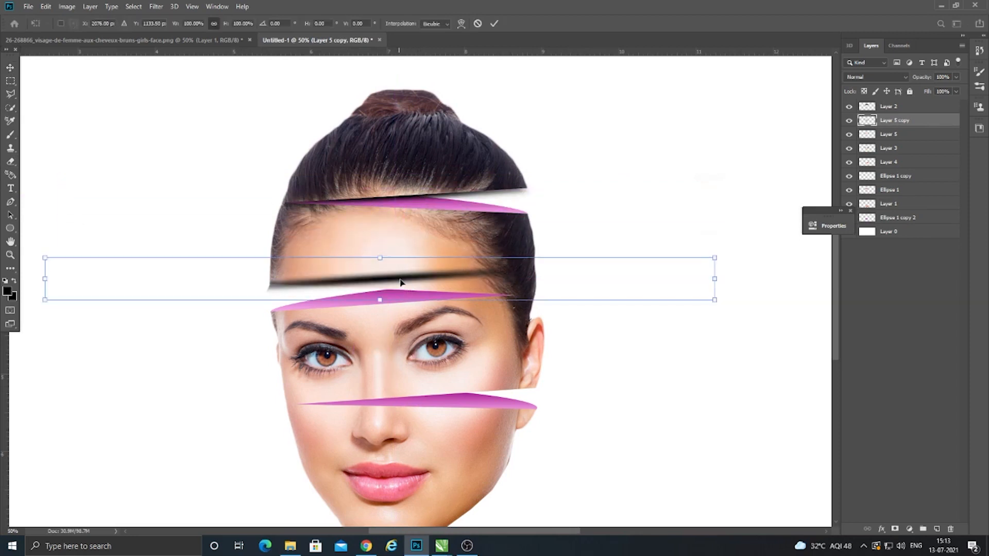
right_click(402, 283)
left_click(423, 408)
mouse_move(370, 278)
left_mouse_down()
mouse_move(371, 290)
mouse_move(385, 291)
left_mouse_up()
key("Return")
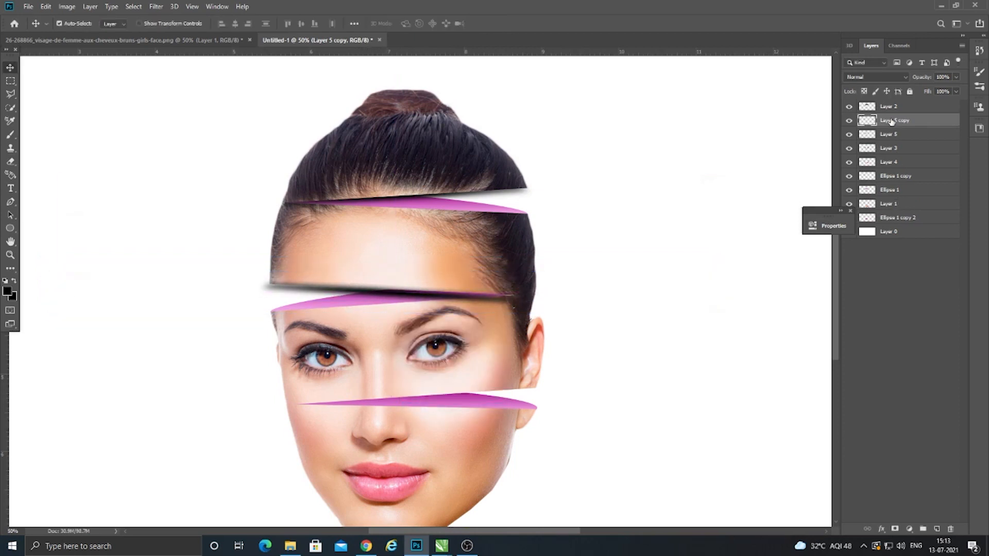
Place Layer 5 copy beneath Layer 3 and erase its tip protruding past the forehead strip's left end
left_click_drag(890, 121, 896, 159)
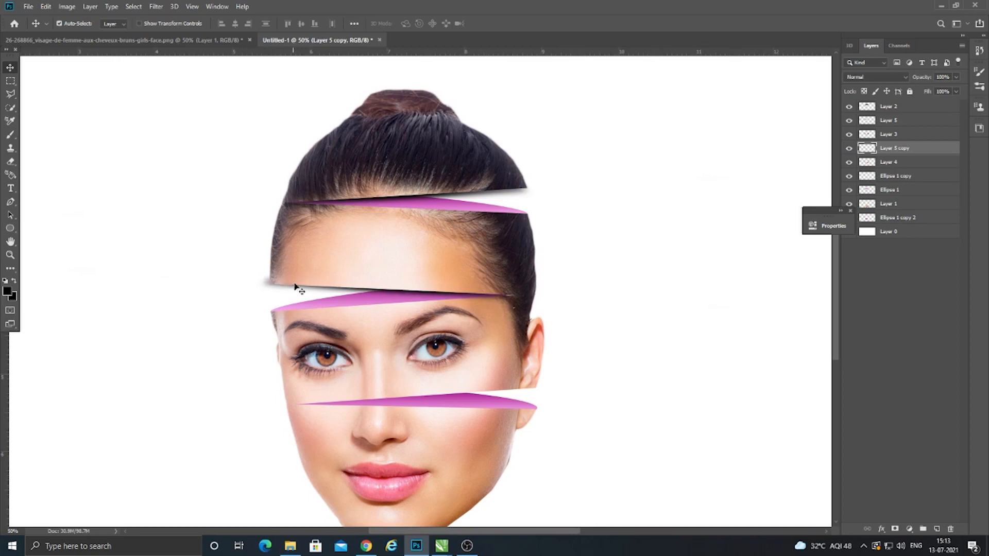
left_click(11, 162)
left_click(23, 164)
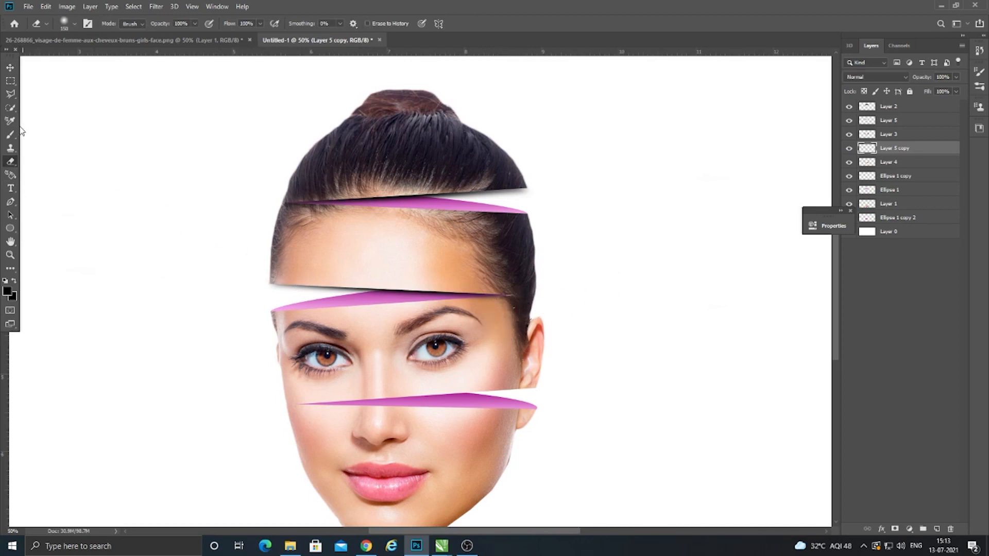
Duplicate the forehead shadow onto the cut below the eyes, flip it vertically, and scale it to about 102.92%
left_click(10, 68)
left_click_drag(467, 311, 431, 412)
key("ctrl+t")
right_click(430, 411)
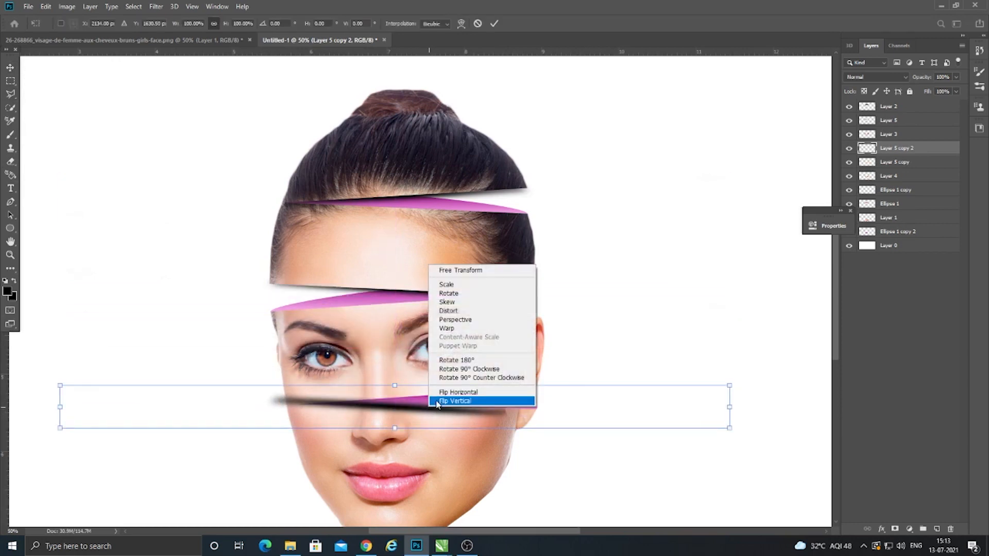
left_click(439, 401)
mouse_move(419, 410)
left_mouse_down()
mouse_move(450, 402)
mouse_move(435, 404)
left_mouse_up()
left_click_drag(746, 400, 765, 400)
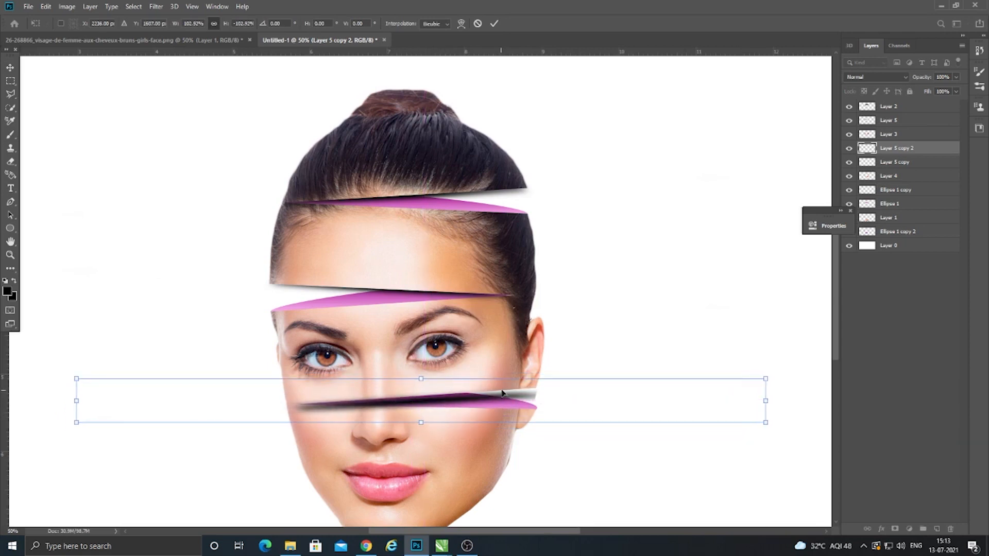
key("Return")
Place Layer 5 copy 2 beneath Layer 1 and nudge the shadow up against the eye strip's lower edge
key("Up")
key("Up")
key("Up")
key("Up")
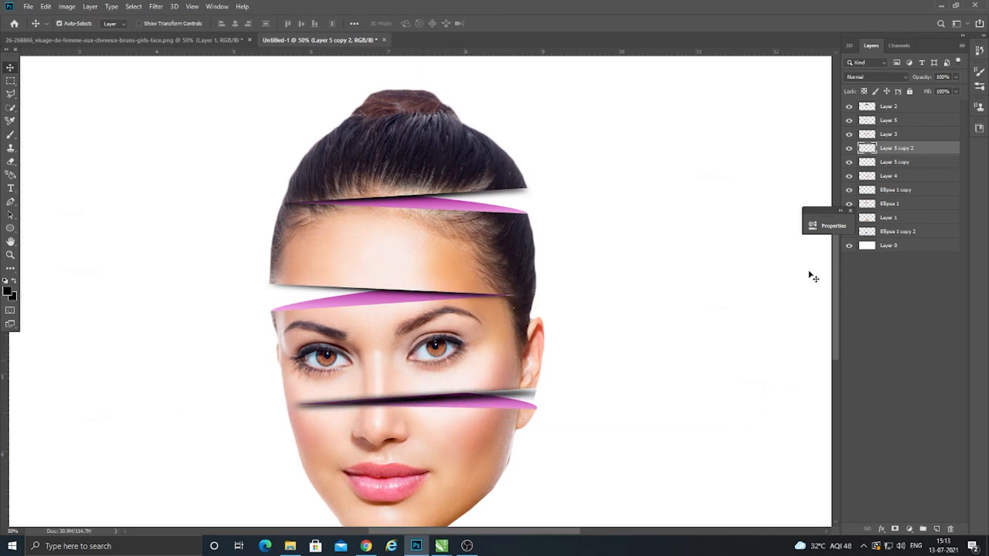
left_click_drag(904, 152, 900, 232)
key("Up")
key("Up")
key("Up")
key("Up")
key("Up")
key("Up")
key("Up")
key("Up")
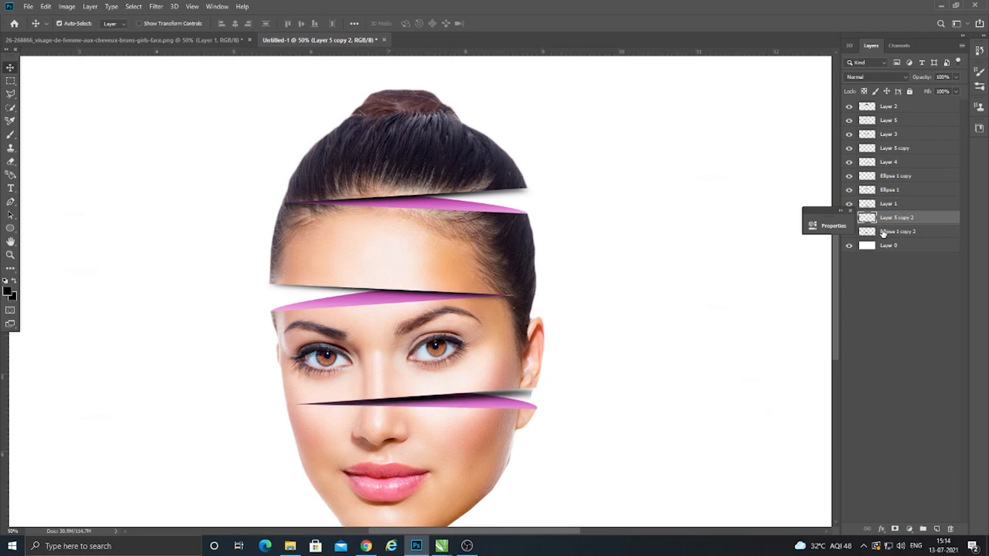
key("Up")
key("Up")
key("Up")
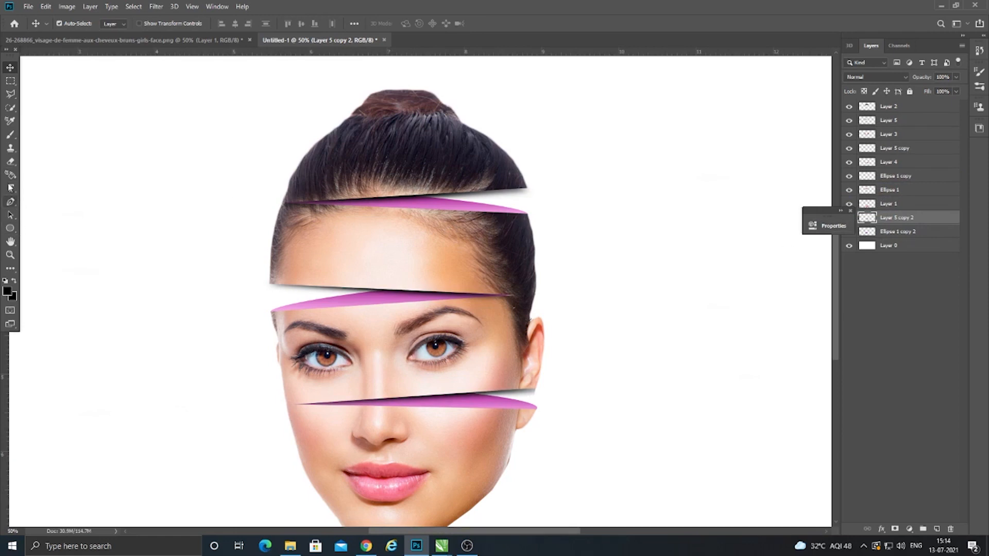
Erase the excess shadow at the right end of the eye strip with the soft eraser
left_click(11, 162)
right_click(12, 164)
left_click(30, 165)
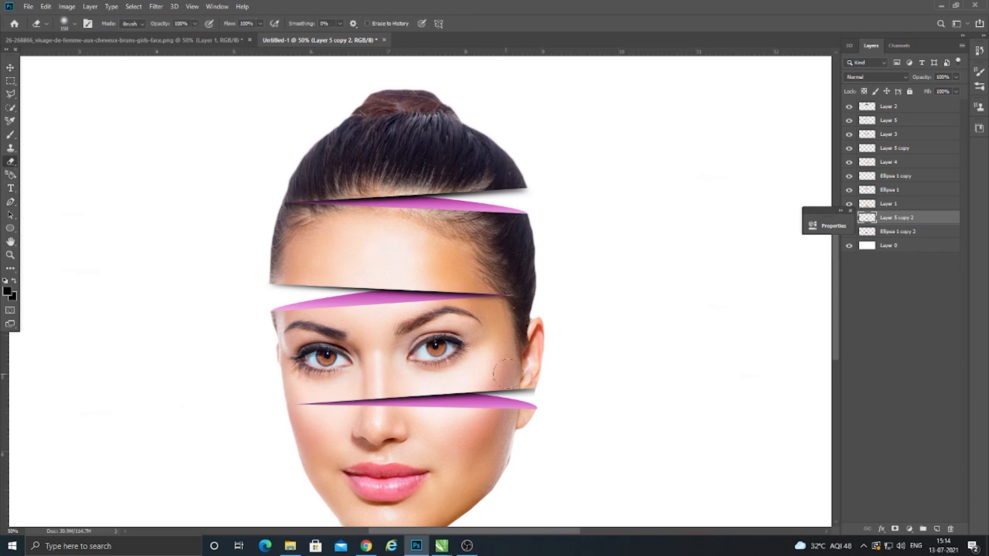
mouse_move(537, 399)
left_mouse_down()
mouse_move(549, 386)
mouse_move(534, 414)
mouse_move(544, 382)
mouse_move(529, 412)
left_mouse_up()
Select every face strip, shadow and ellipse layer above Layer 0, scale them together to 84.13% and centre them vertically on the canvas
left_click(10, 67)
key("ctrl+minus")
key("ctrl+minus")
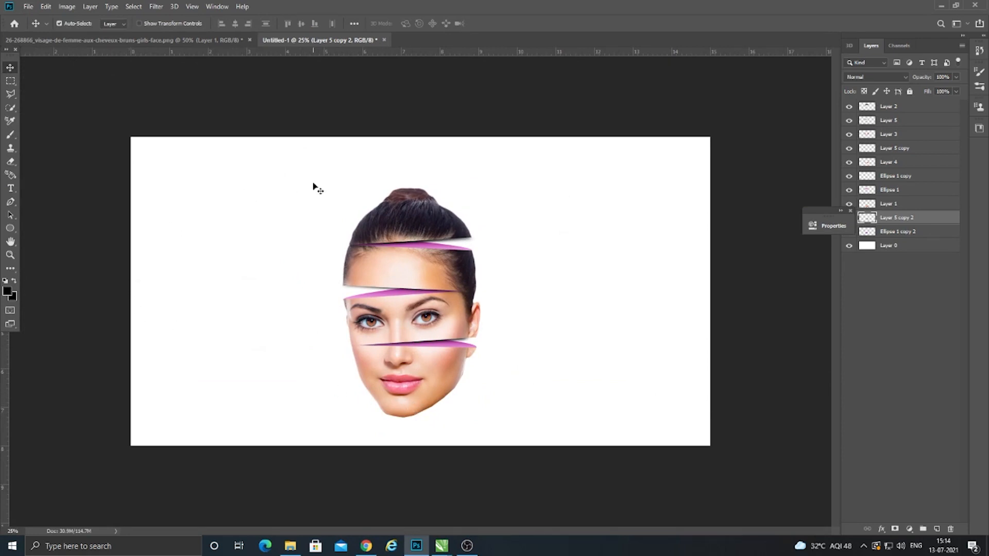
left_click(902, 220, "ctrl")
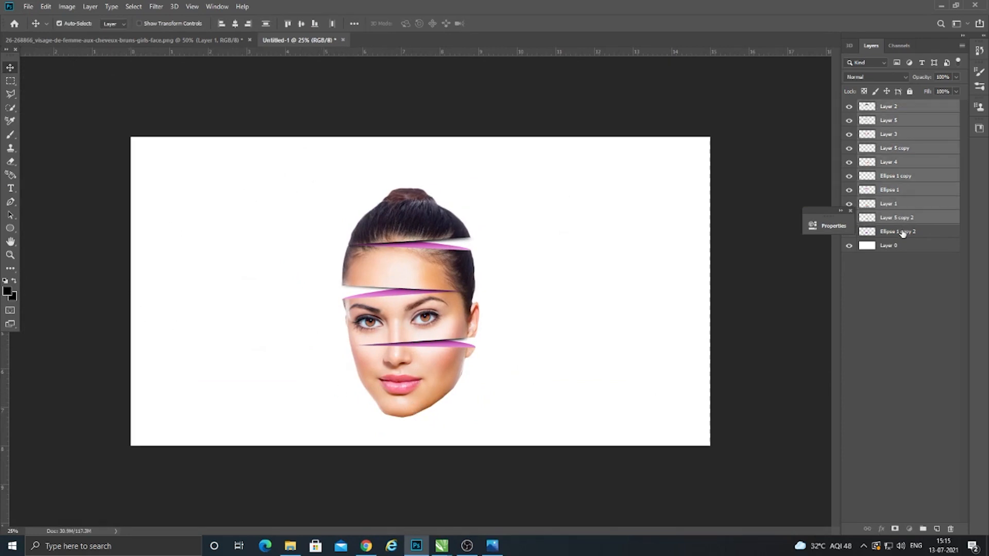
left_click(902, 231, "ctrl")
key("ctrl+t")
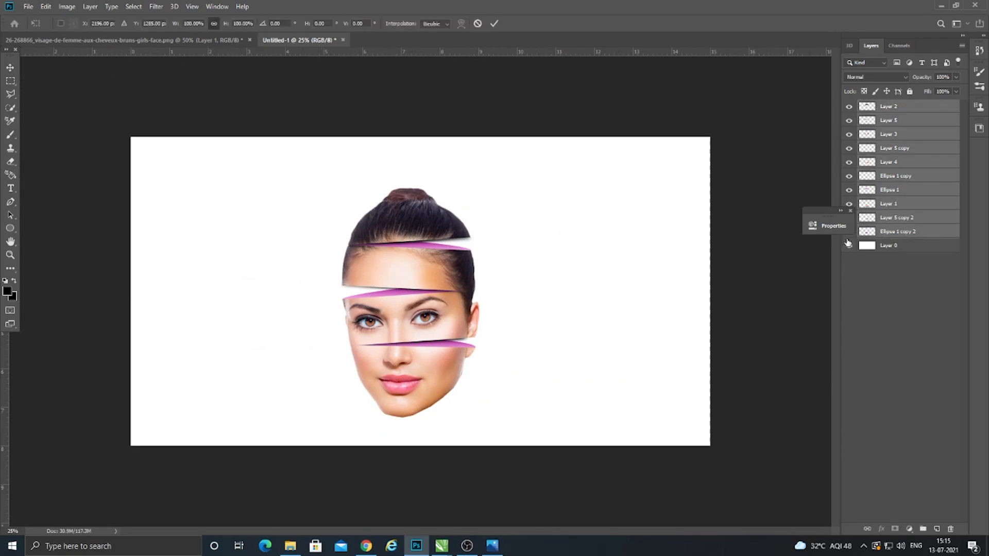
left_click_drag(589, 189, 532, 221)
left_click_drag(396, 262, 431, 234)
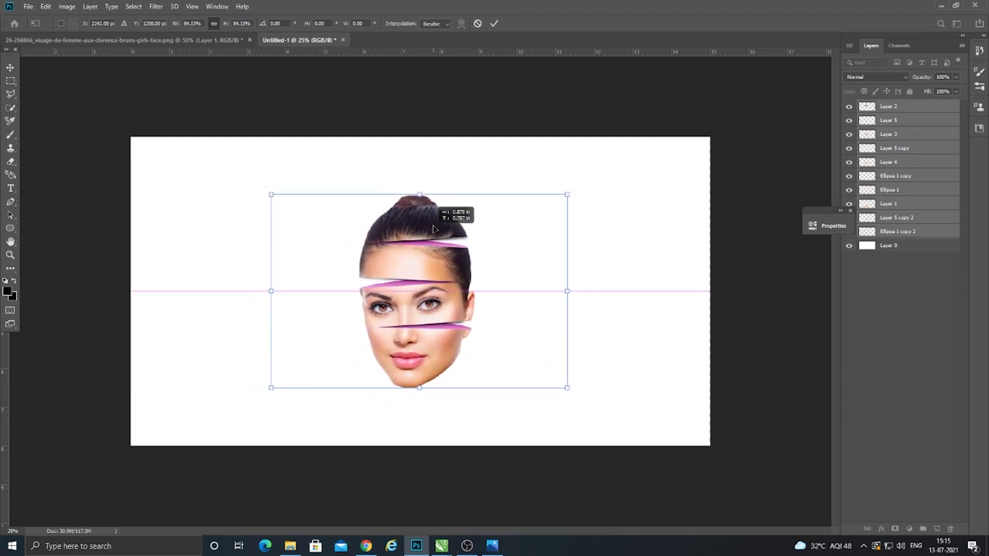
left_click_drag(433, 225, 434, 226)
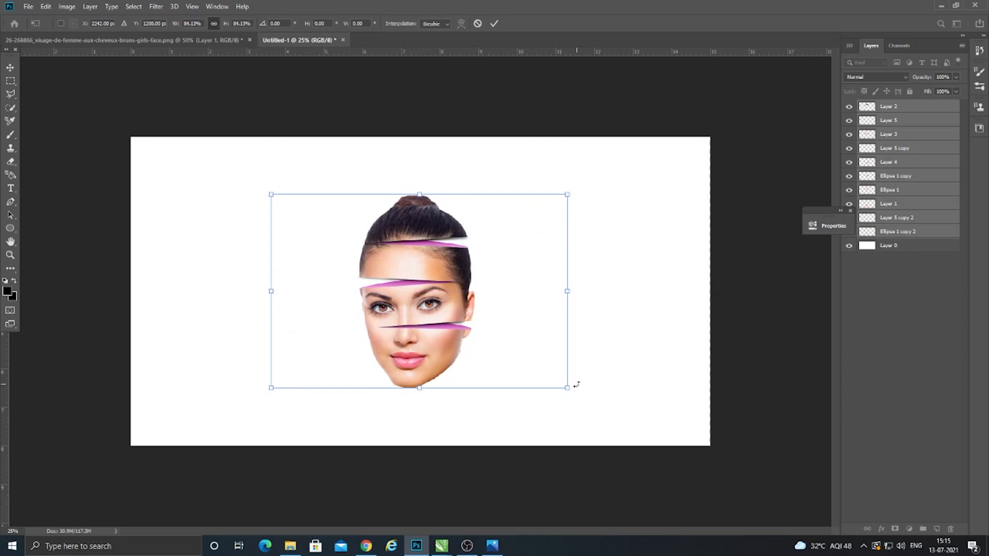
Shrink the whole sliced face further to 77.75% and centre it horizontally on the canvas
left_click_drag(568, 389, 545, 372)
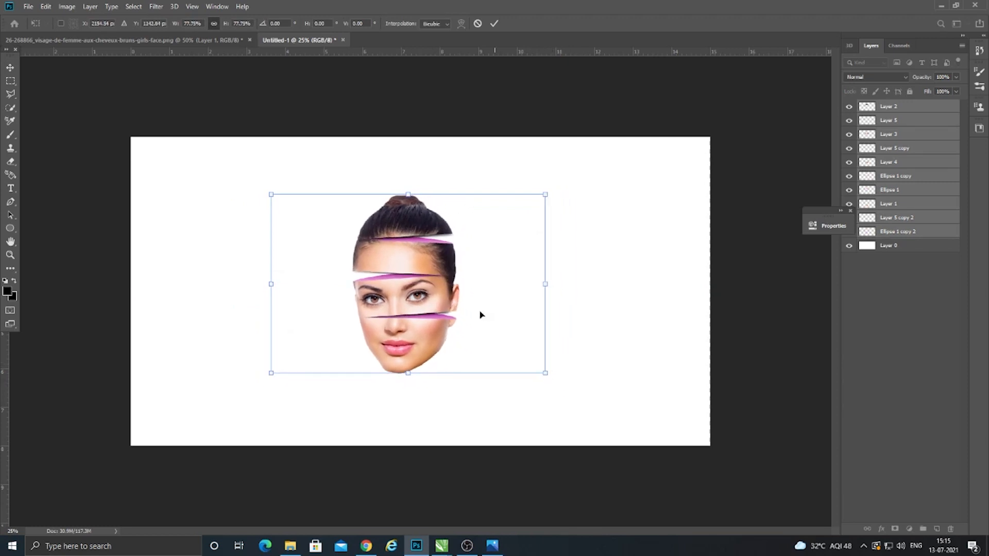
left_click_drag(423, 268, 436, 270)
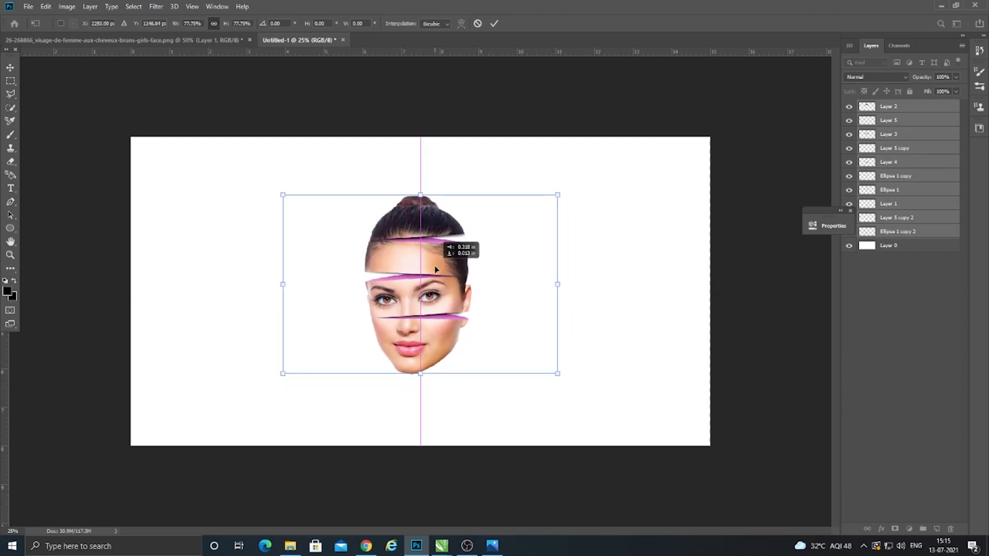
left_click_drag(436, 270, 436, 270)
key("Return")
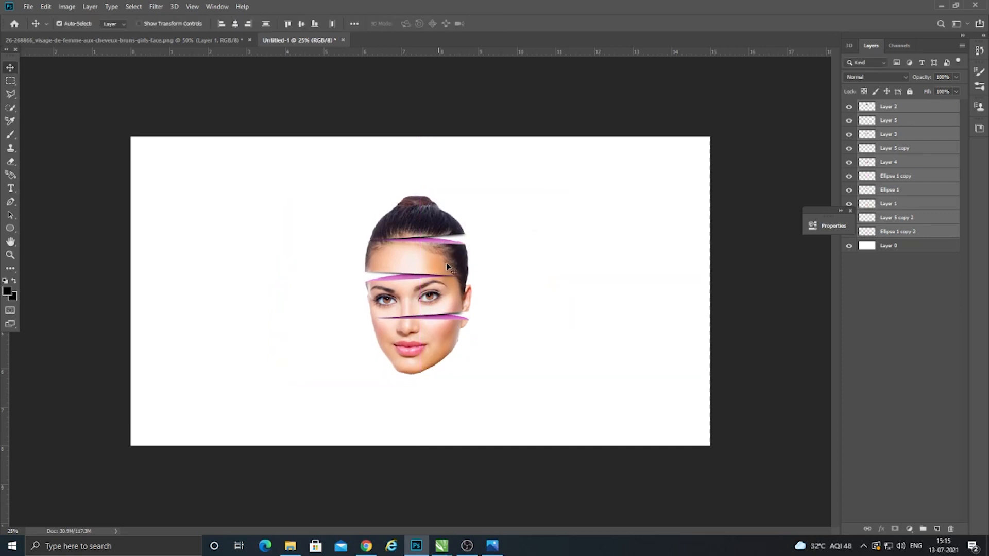
Add a Gradient fill layer directly above the white Layer 0
left_click(664, 400)
left_click_drag(667, 404, 670, 401)
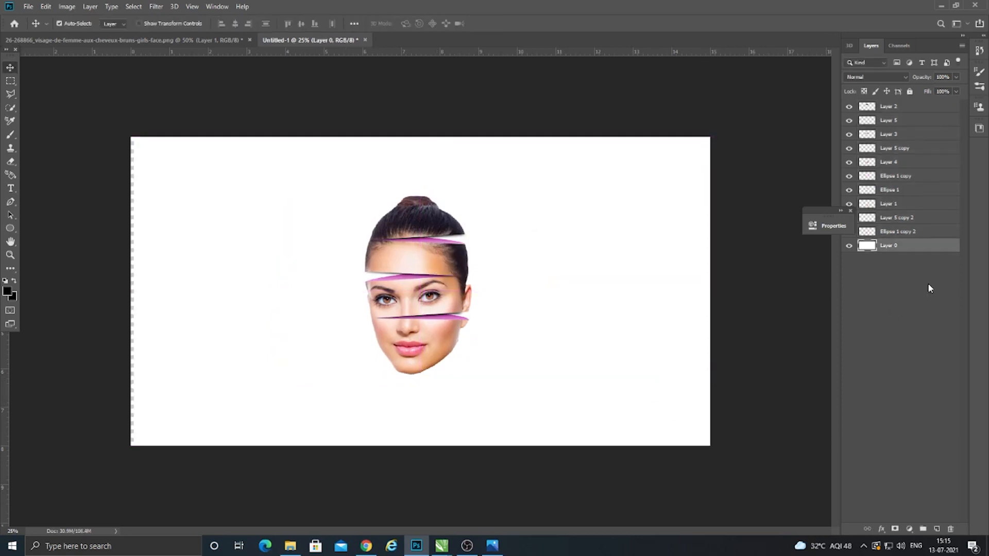
right_click(868, 249)
left_click(912, 254)
left_click(909, 529)
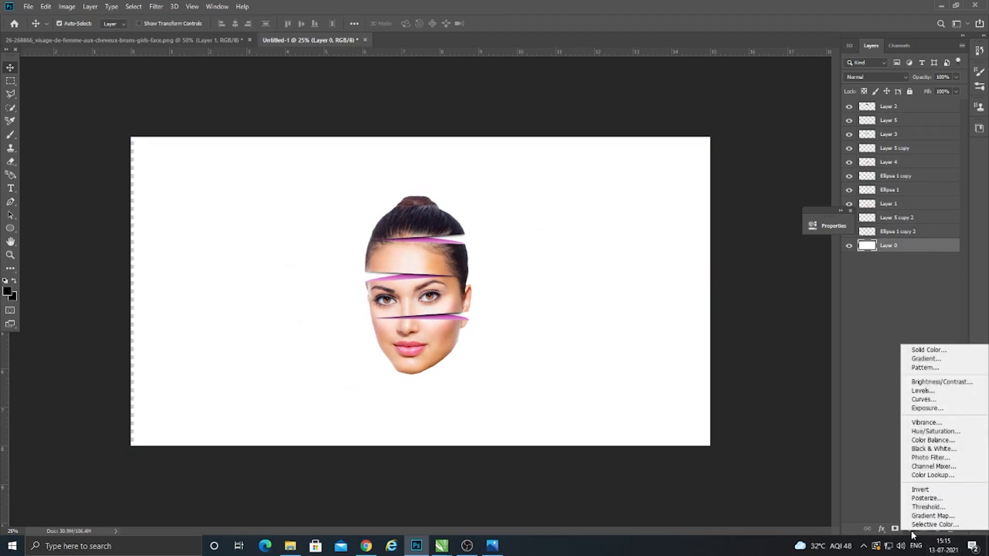
left_click(925, 358)
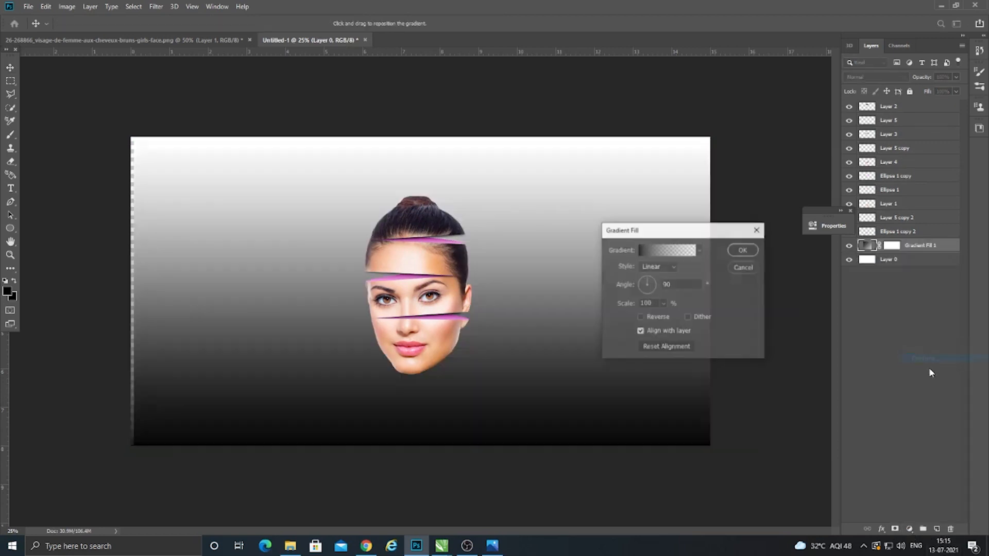
Set the first color stop of the fill's gradient to a light orange
left_click(667, 250)
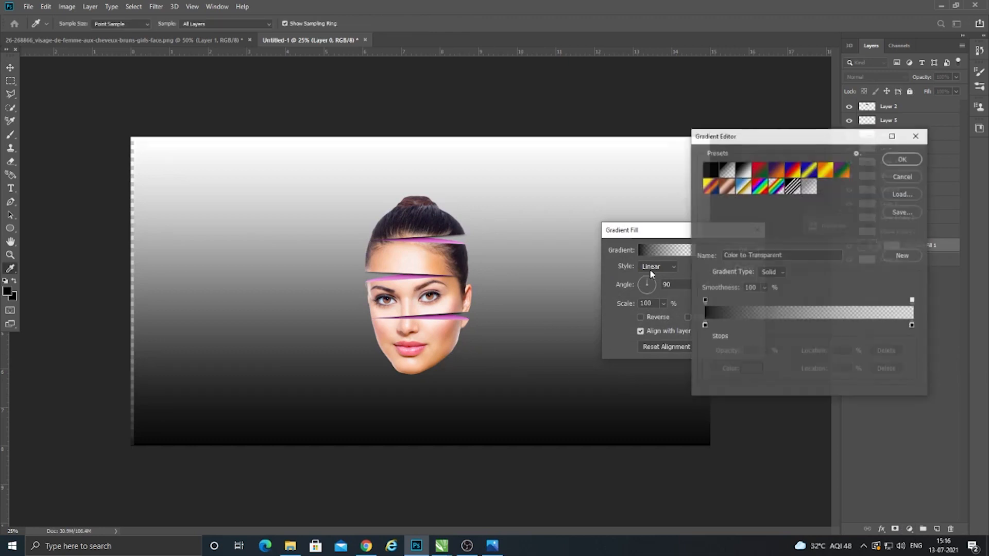
left_click(705, 326)
left_click(751, 368)
left_click(716, 392)
left_click_drag(716, 393, 717, 396)
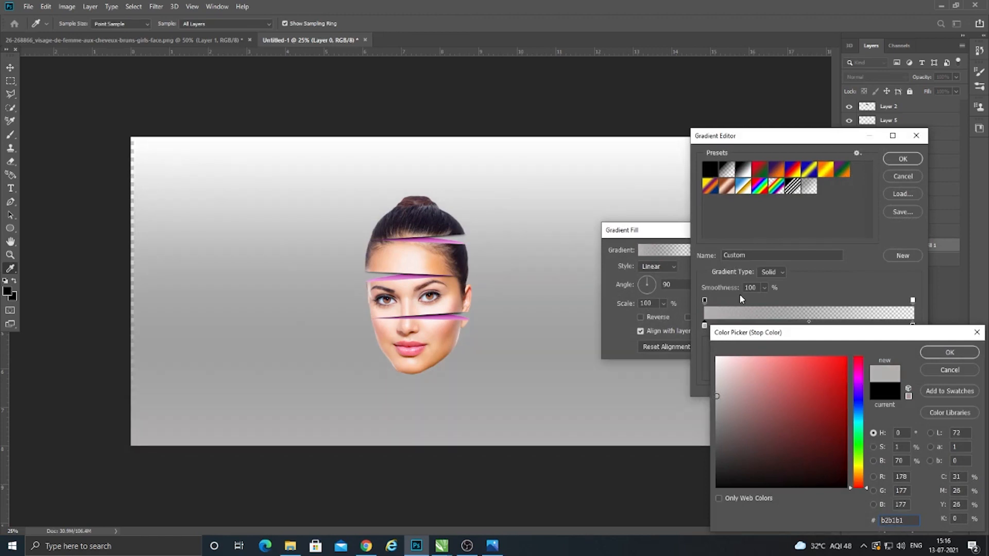
mouse_move(858, 488)
left_mouse_down()
mouse_move(858, 466)
mouse_move(855, 477)
left_mouse_up()
left_click_drag(746, 392, 769, 356)
left_click(930, 353)
Set the gradient's end color stop to pale peach #ffeac1 and accept the edited gradient
left_click(912, 326)
left_click(747, 367)
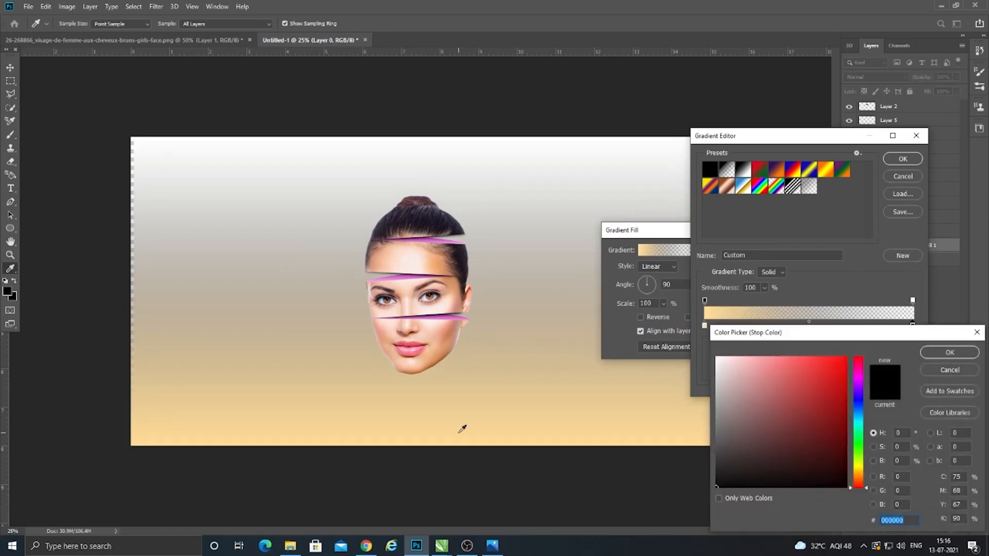
left_click(461, 429)
left_click_drag(783, 369, 759, 354)
left_click(768, 356)
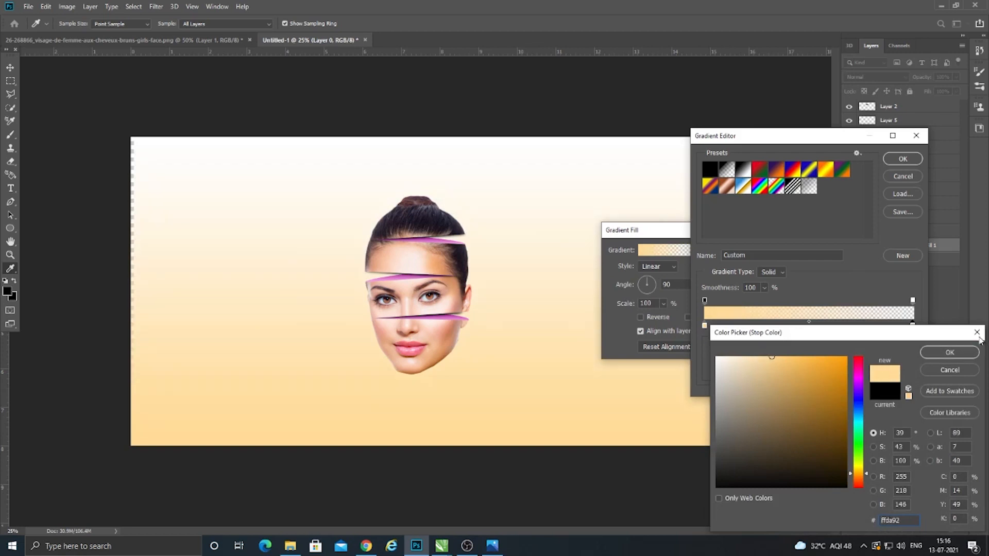
left_click(771, 356)
left_click_drag(767, 356, 747, 353)
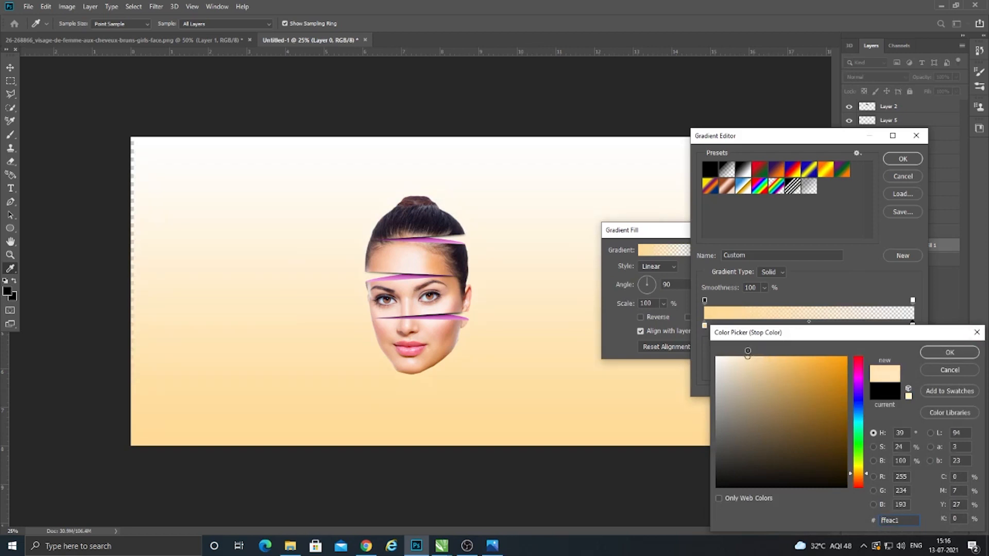
left_click(922, 352)
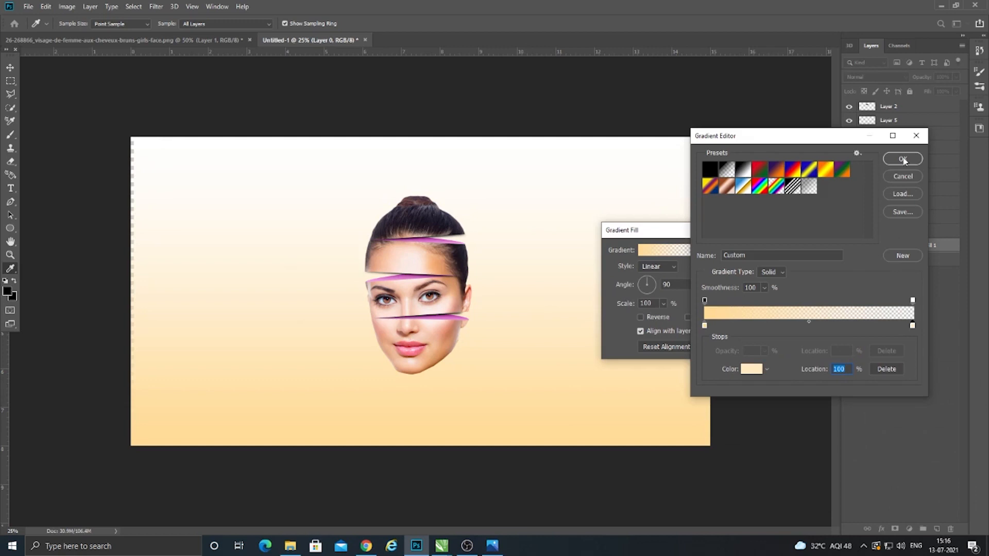
left_click(770, 276)
left_click(769, 281)
left_click(902, 161)
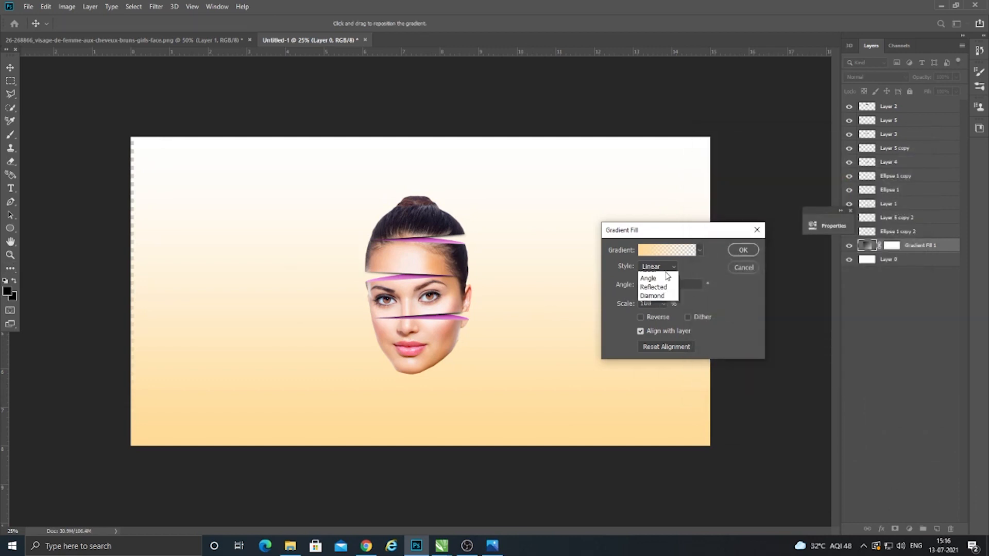
Try the Radial, Angle, Reflected and Diamond styles on the gradient fill and return it to Linear
left_click(659, 284)
left_click(660, 271)
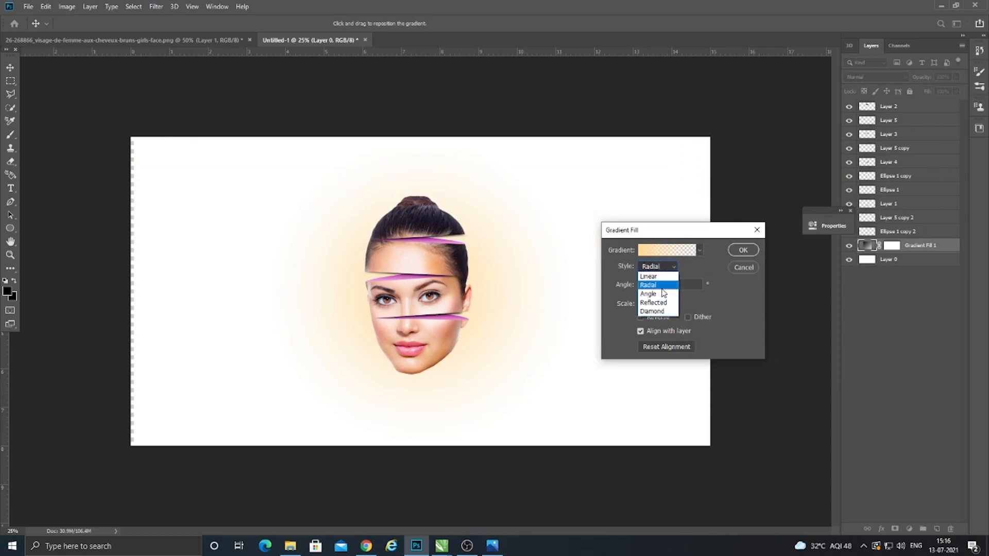
left_click(663, 289)
left_click(663, 266)
left_click(656, 294)
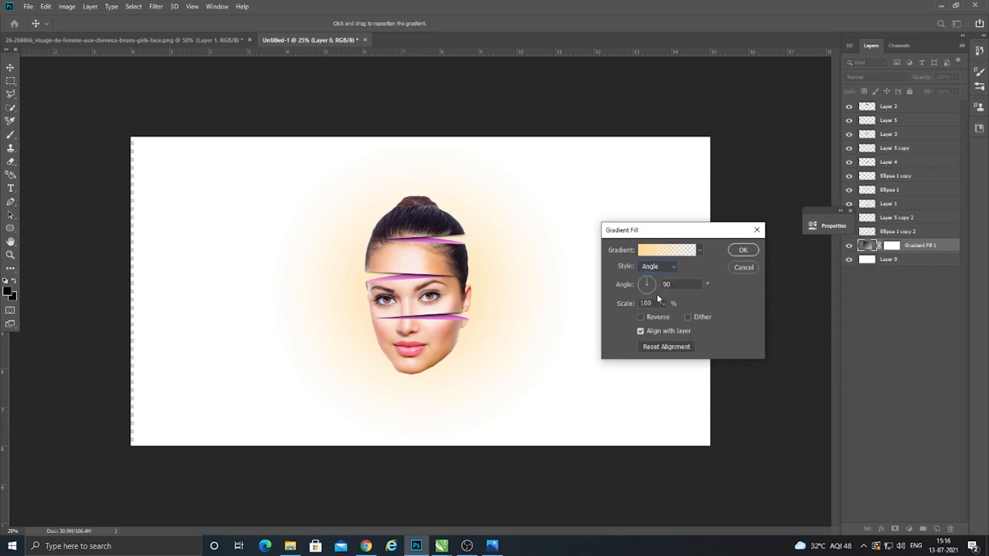
left_click(662, 267)
left_click(653, 302)
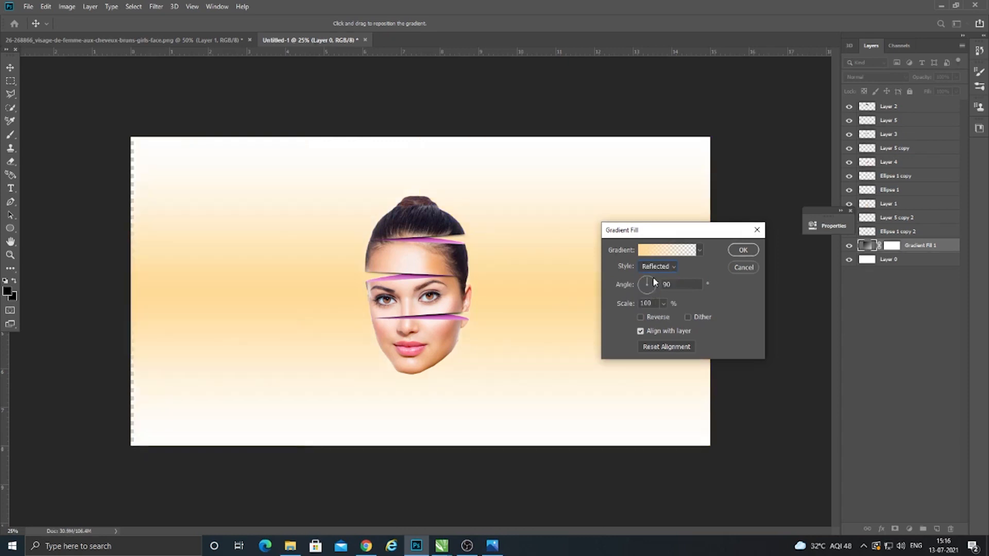
left_click(655, 267)
left_click(649, 311)
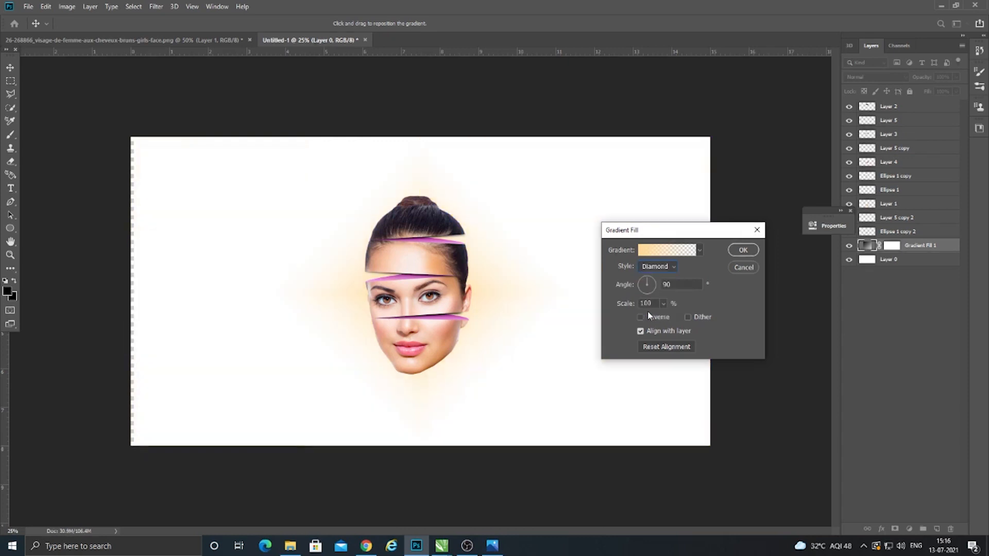
left_click(654, 267)
left_click(650, 274)
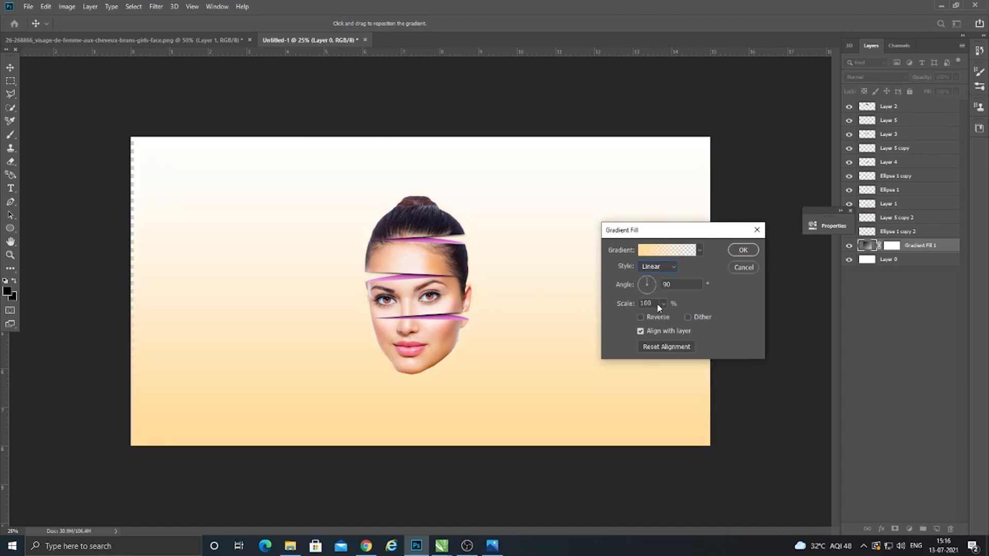
left_click(661, 267)
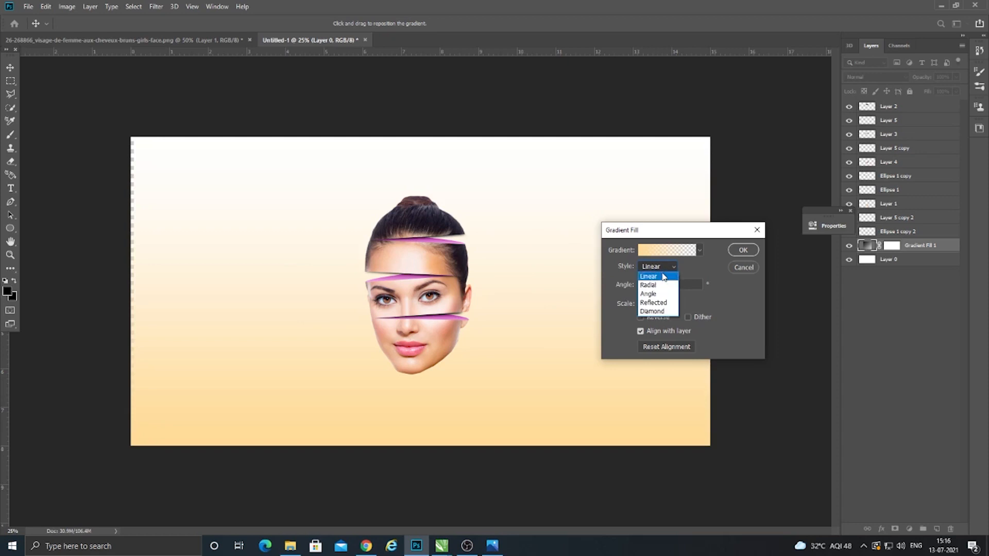
left_click(664, 277)
Edit the fill's gradient again and place a pale peach color stop at the 50% location
left_click(673, 252)
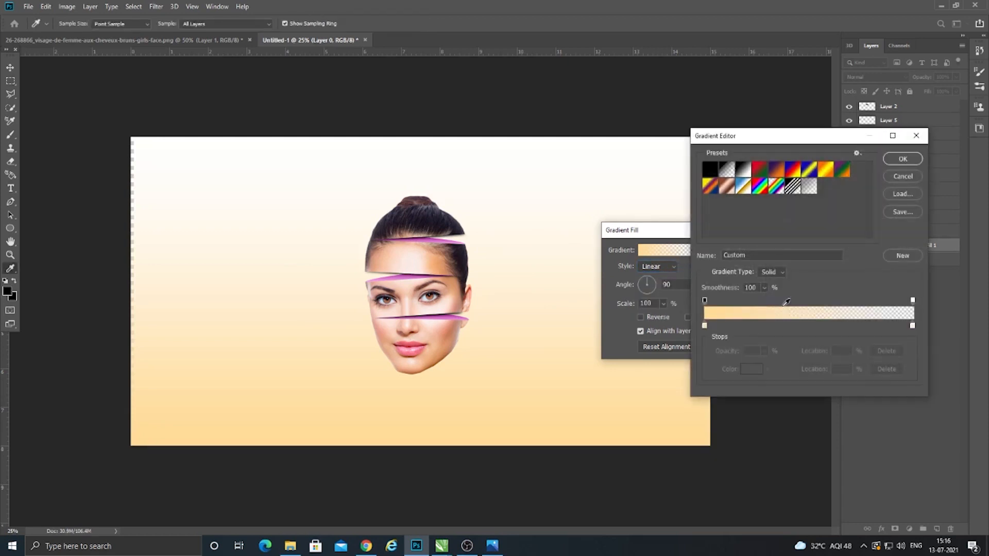
double_click(912, 325)
left_click(952, 356)
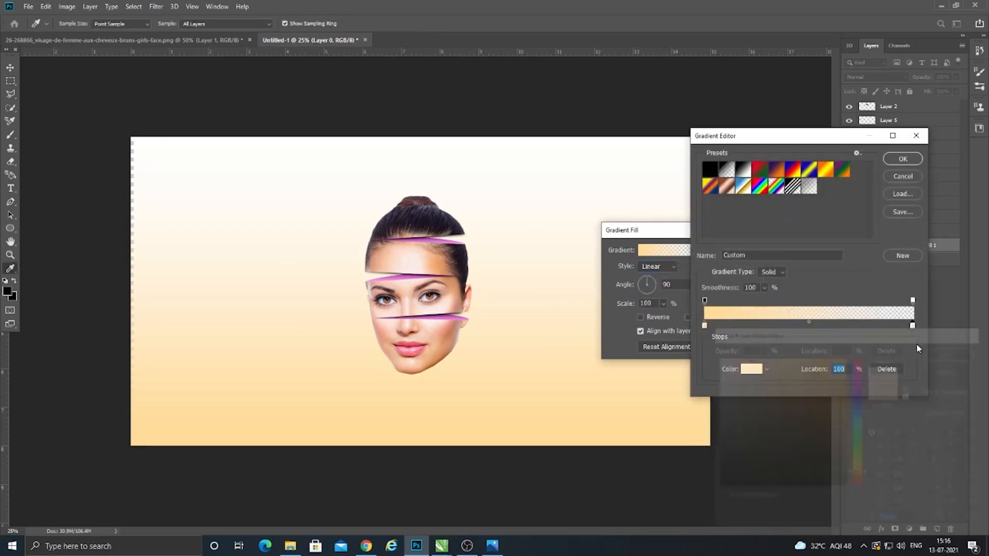
left_click(901, 329)
left_click(912, 326)
left_click_drag(910, 328, 809, 328)
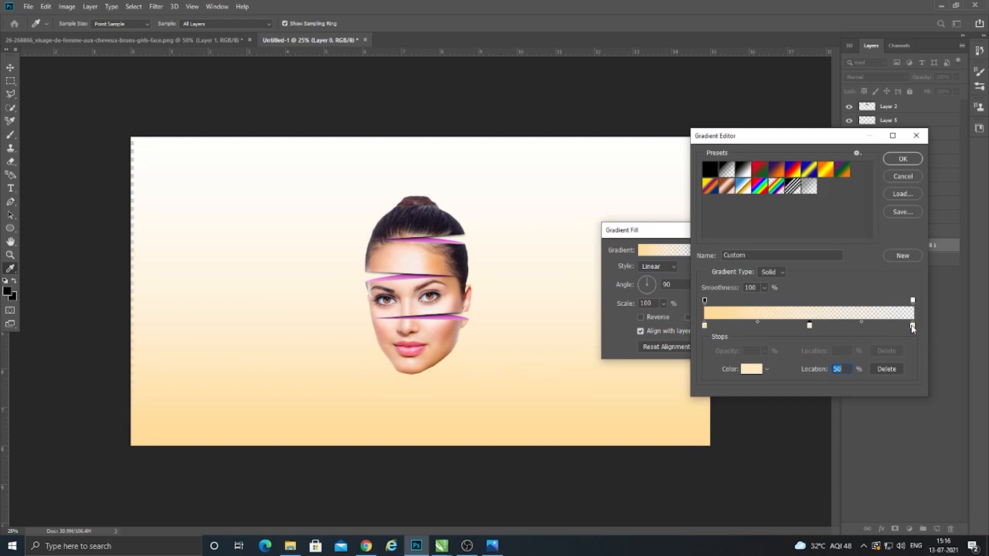
Set the gradient's end color stop to orange #fecd71, then select the middle stop
double_click(912, 326)
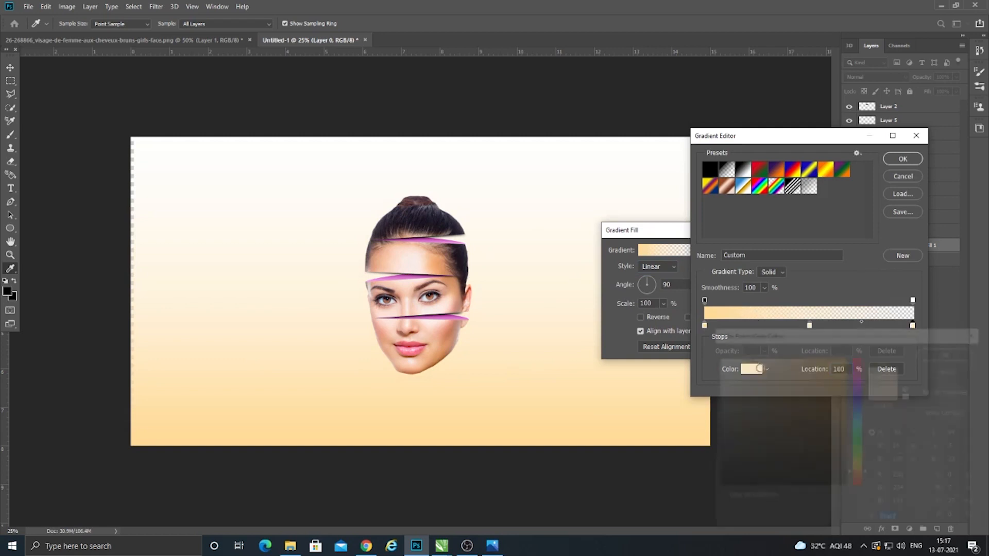
left_click(555, 426)
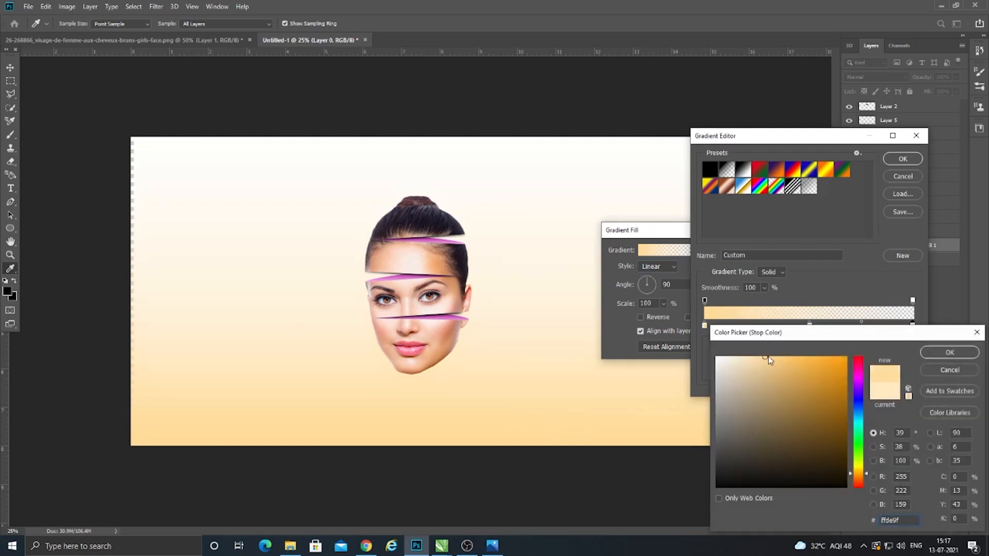
left_click_drag(765, 357, 789, 357)
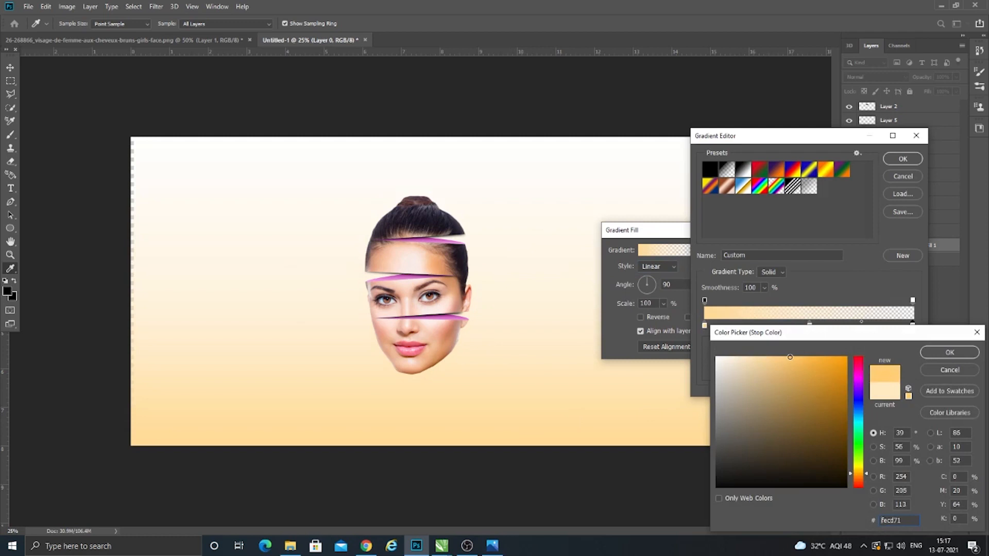
left_click(950, 352)
left_click(809, 326)
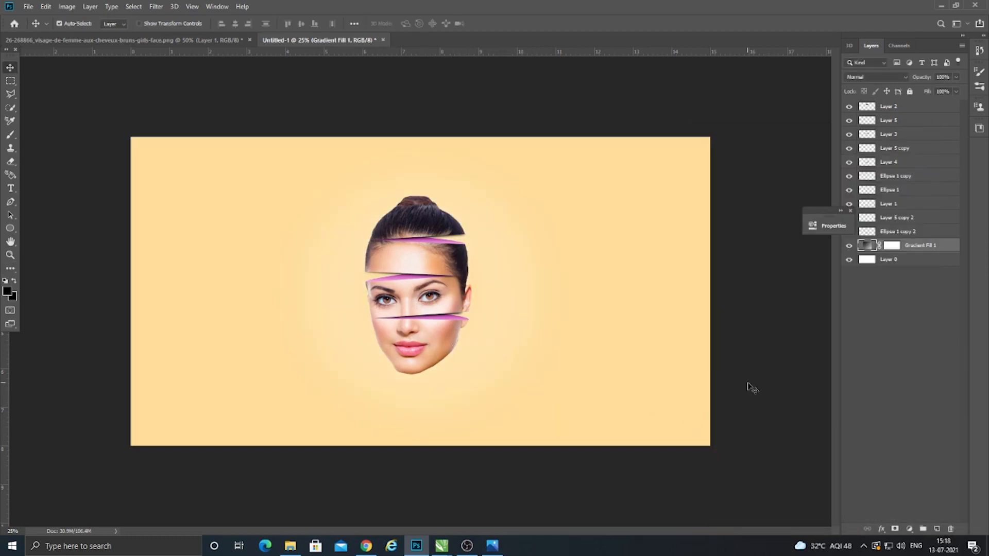
Select all face layers from Ellipse 1 copy 2 up to Layer 2 and move the face slightly up and right over the background glow
left_click(899, 233)
left_click(903, 218, "ctrl")
left_click(897, 205, "ctrl")
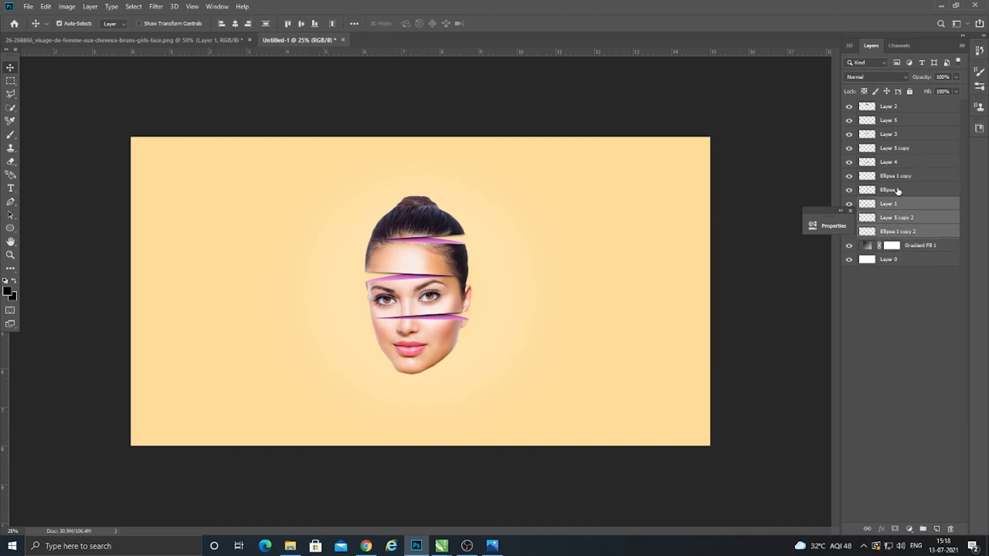
left_click(897, 191, "ctrl")
left_click(898, 178, "ctrl")
left_click(898, 163, "ctrl")
left_click(899, 149, "ctrl")
left_click(899, 135, "ctrl")
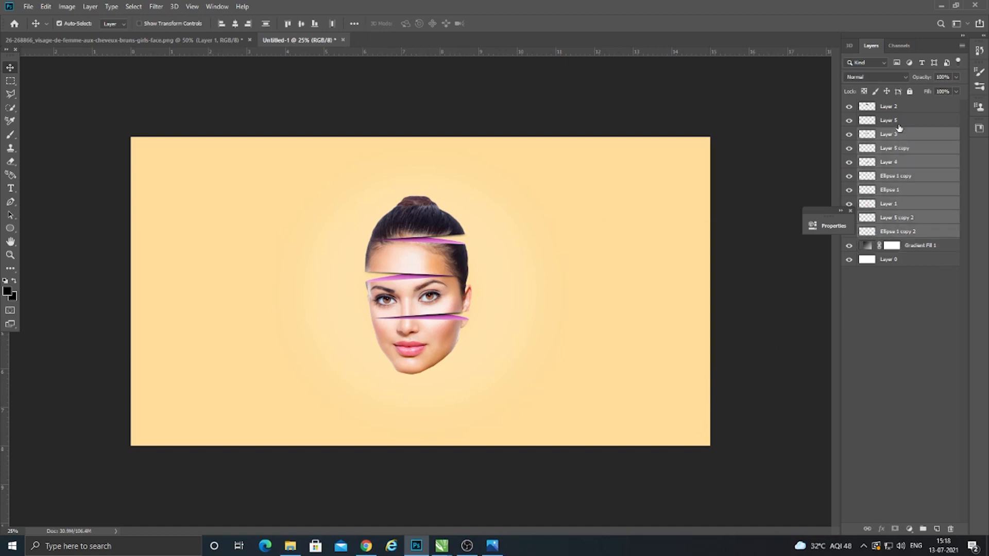
left_click(898, 121, "ctrl")
left_click(900, 106, "ctrl")
mouse_move(437, 218)
left_mouse_down()
mouse_move(456, 216)
mouse_move(437, 219)
left_mouse_up()
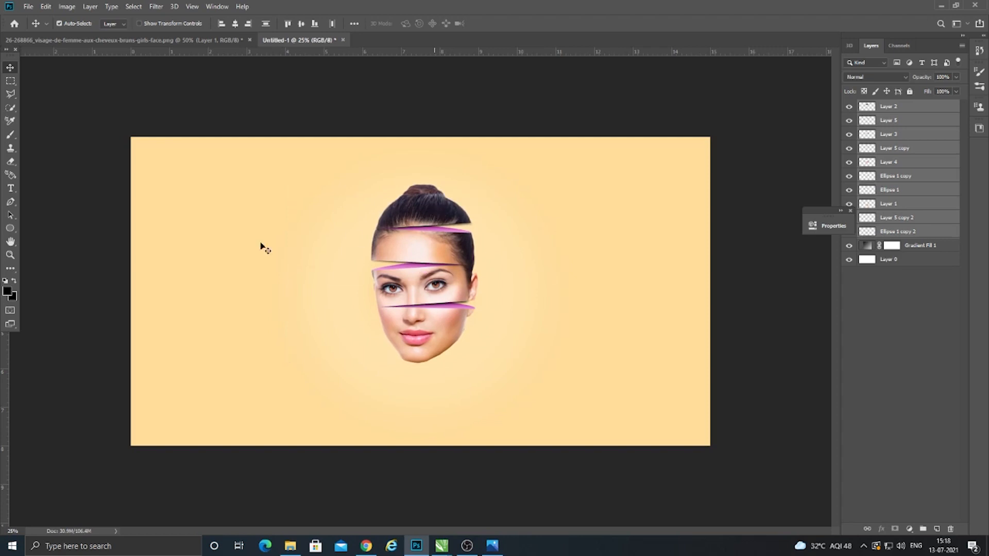
left_click(106, 250)
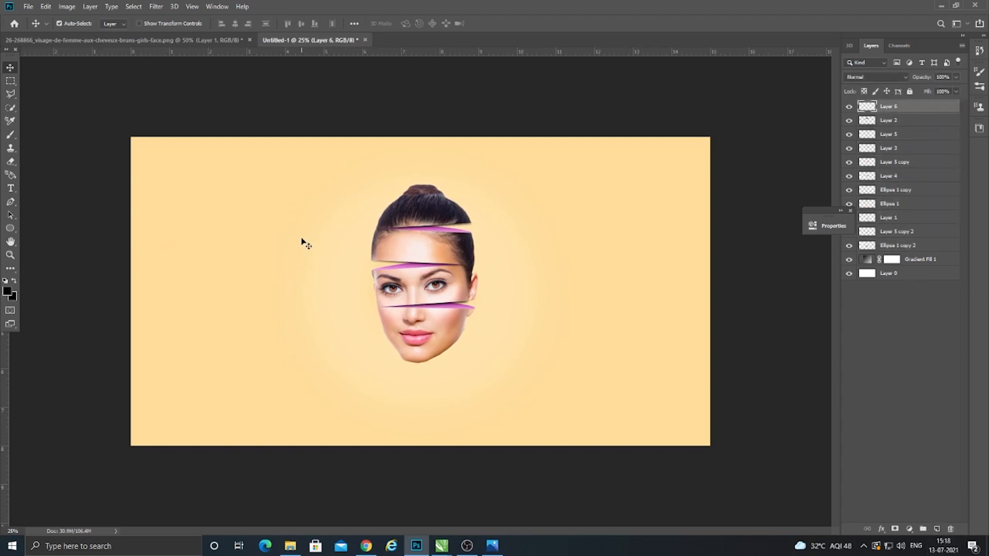
Paint a single large soft black brush dab over the center of the face on Layer 6
key("b")
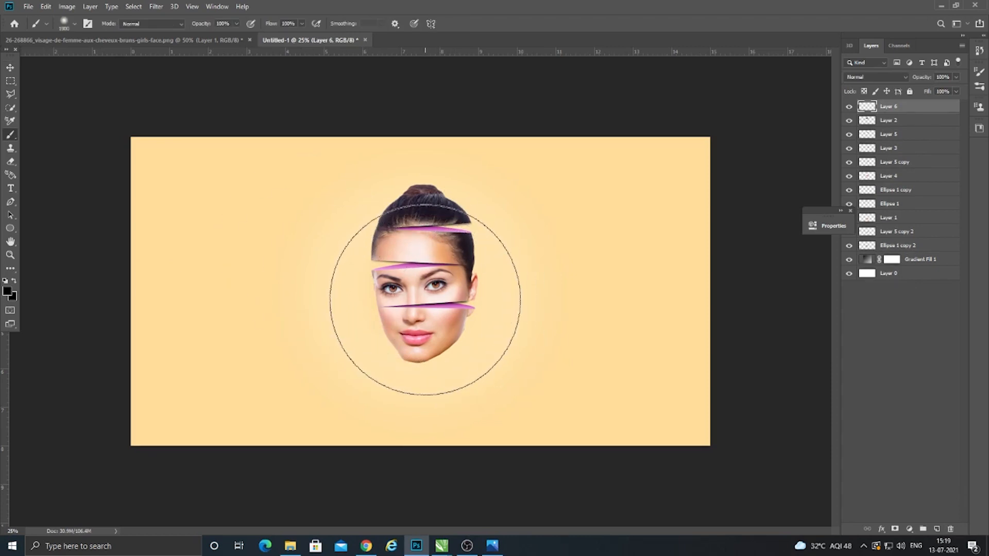
left_click(420, 301)
left_click(10, 67)
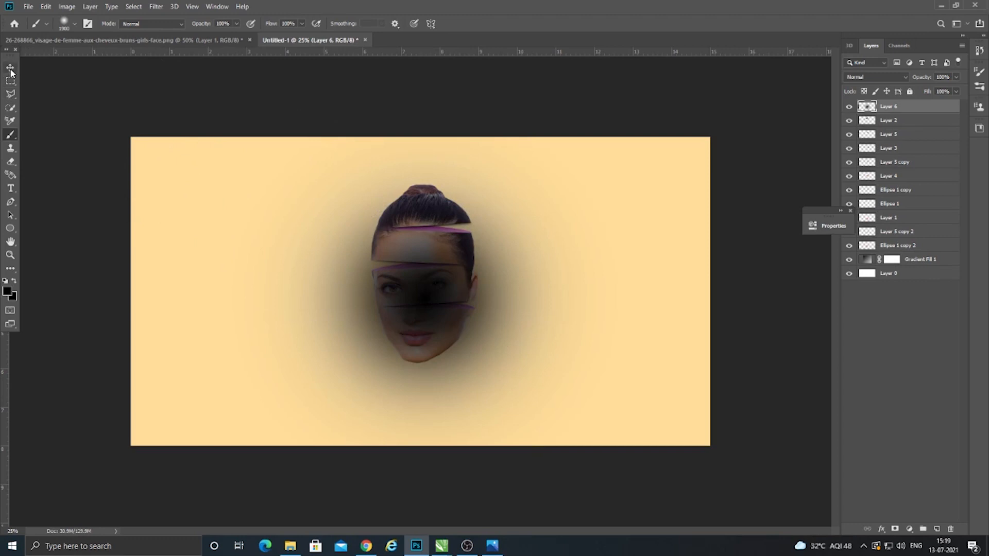
Squash and narrow the black dab into a thin horizontal shadow just below the chin and set its layer opacity to 72%
key("ctrl+t")
left_click_drag(423, 135, 426, 376)
left_click_drag(435, 415, 436, 379)
left_click_drag(625, 408, 519, 376)
left_click_drag(448, 371, 494, 390)
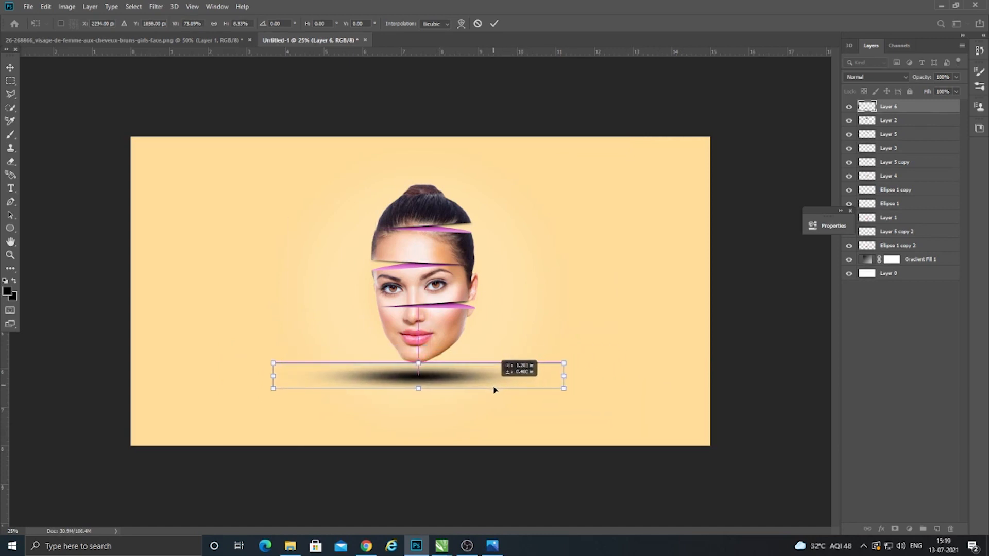
key("Return")
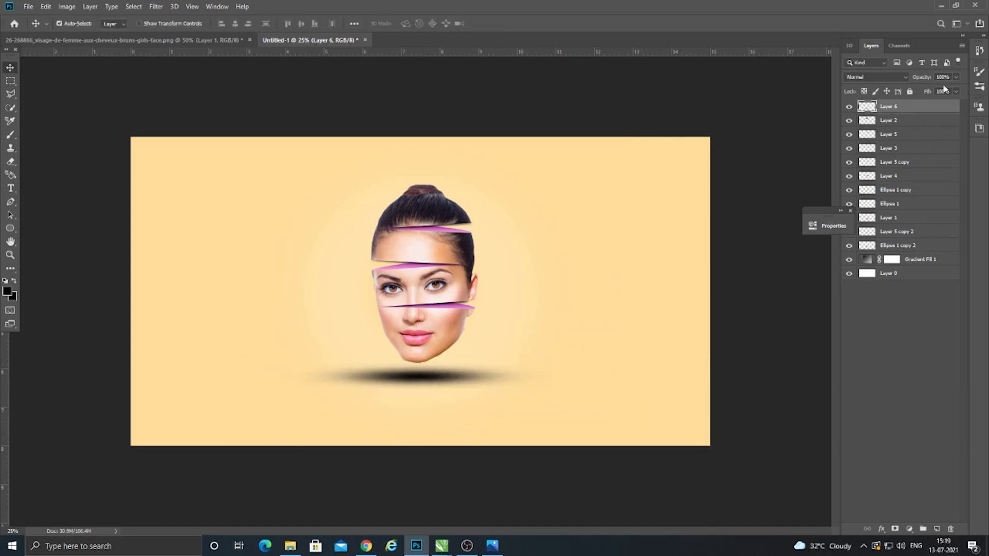
left_click_drag(937, 92, 942, 93)
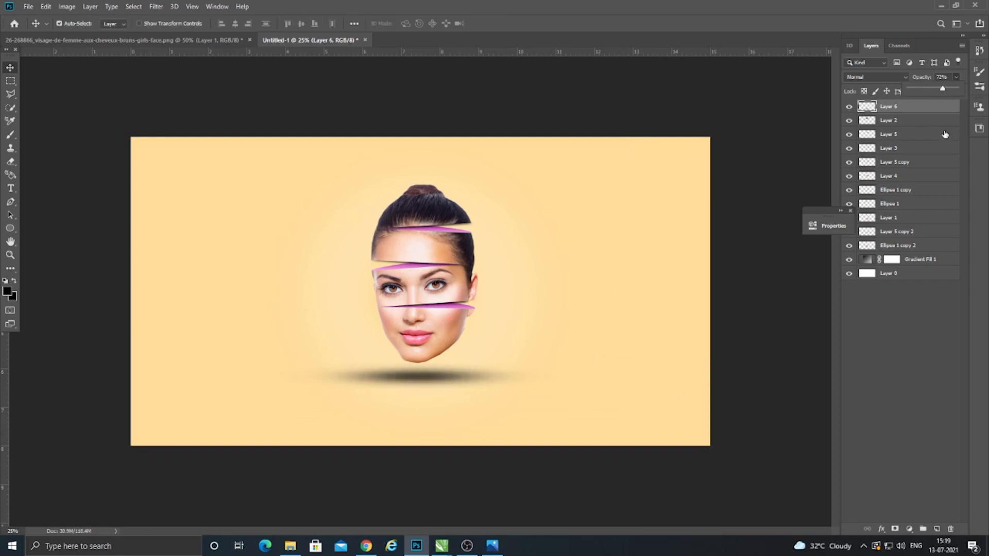
Try the Soft Light blend mode on the shadow layer and return it to Normal
left_click(887, 77)
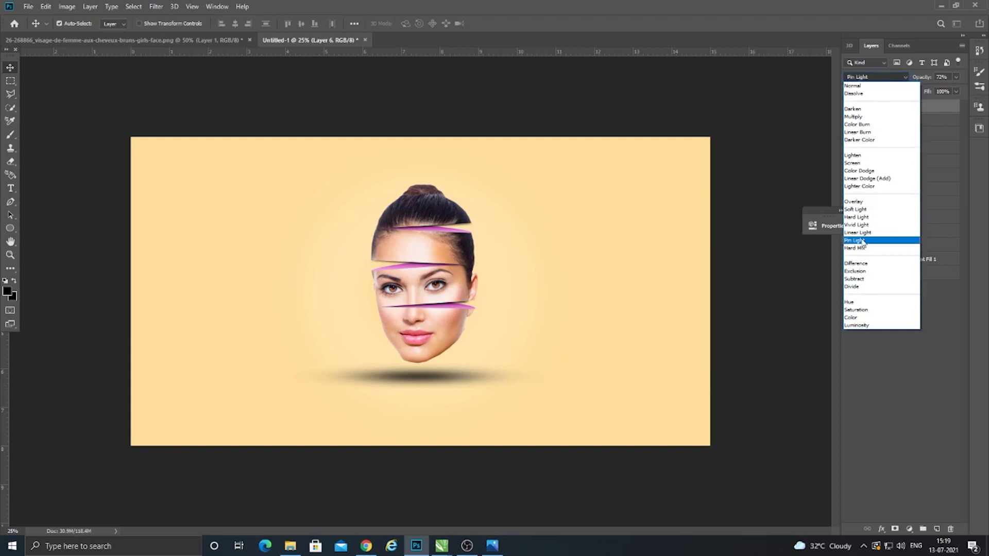
left_click(855, 209)
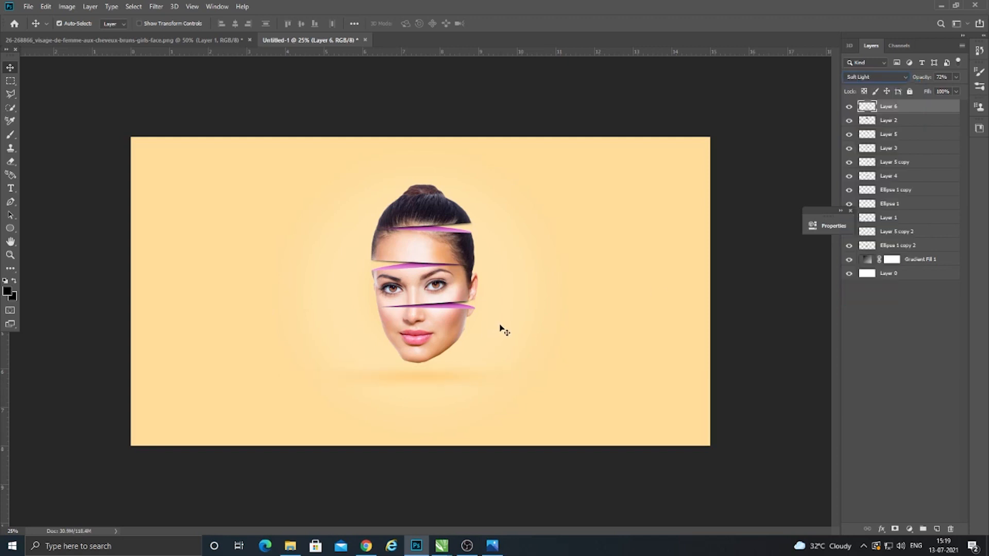
key("Down")
left_click(888, 79)
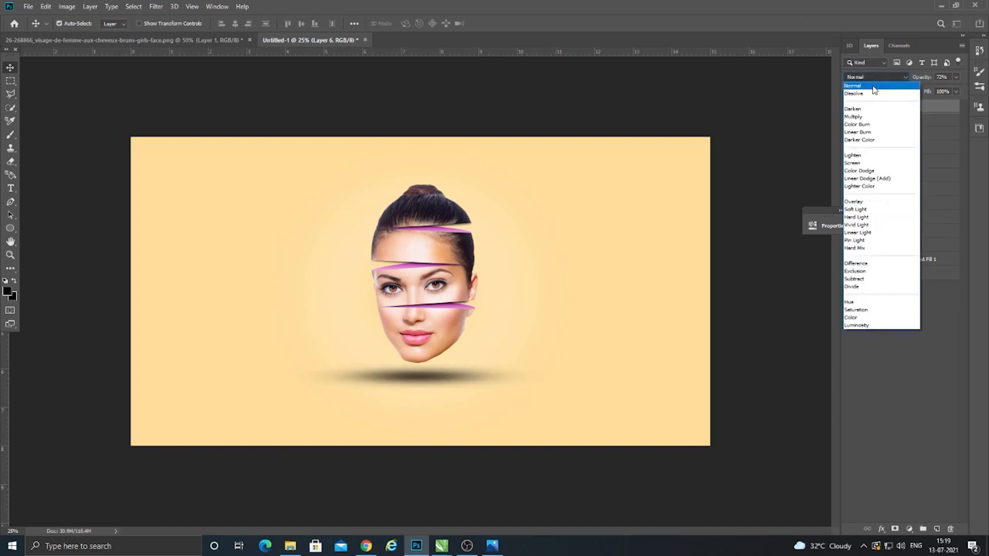
left_click(873, 90)
Stretch the shadow under the chin so it becomes taller and wider
left_click_drag(436, 381, 422, 354)
key("ctrl+t")
key("shift")
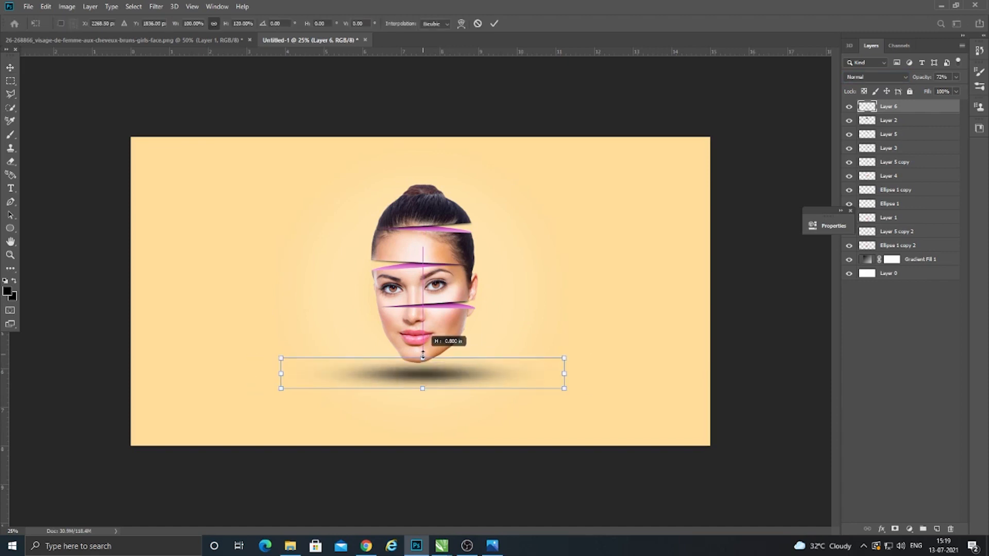
key("Return")
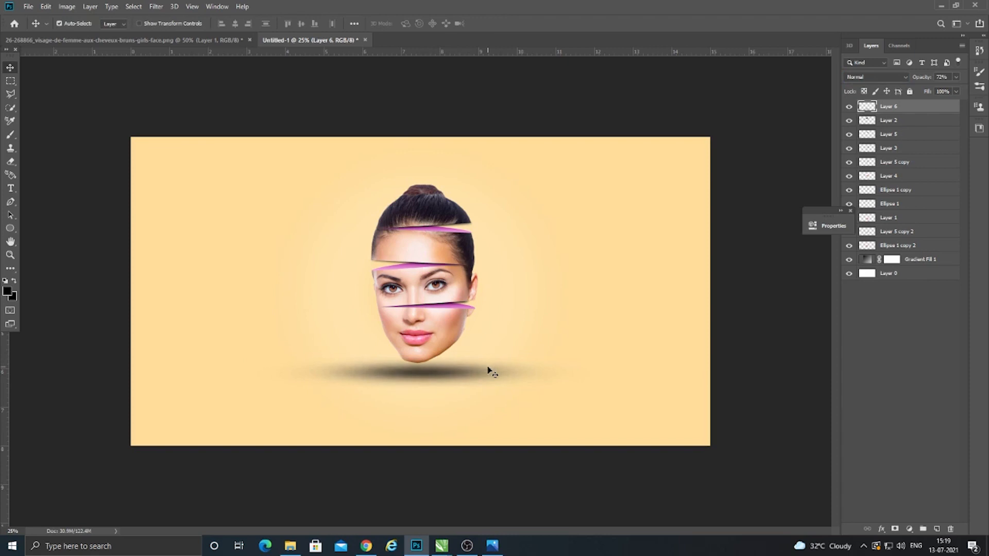
Scale the shadow down to a narrower, flatter ellipse and move it slightly lower beneath the chin
key("ctrl+t")
left_click_drag(593, 388, 516, 379)
left_click_drag(442, 372, 475, 383)
key("Return")
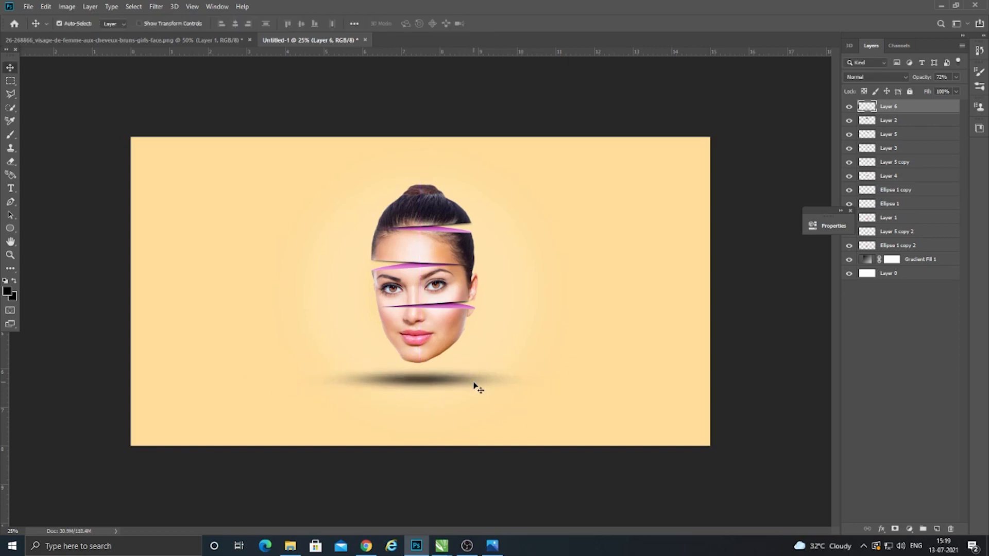
Nudge the shadow slightly upward, lower its layer opacity to 42%, and deselect the layer
left_click_drag(456, 408, 466, 396)
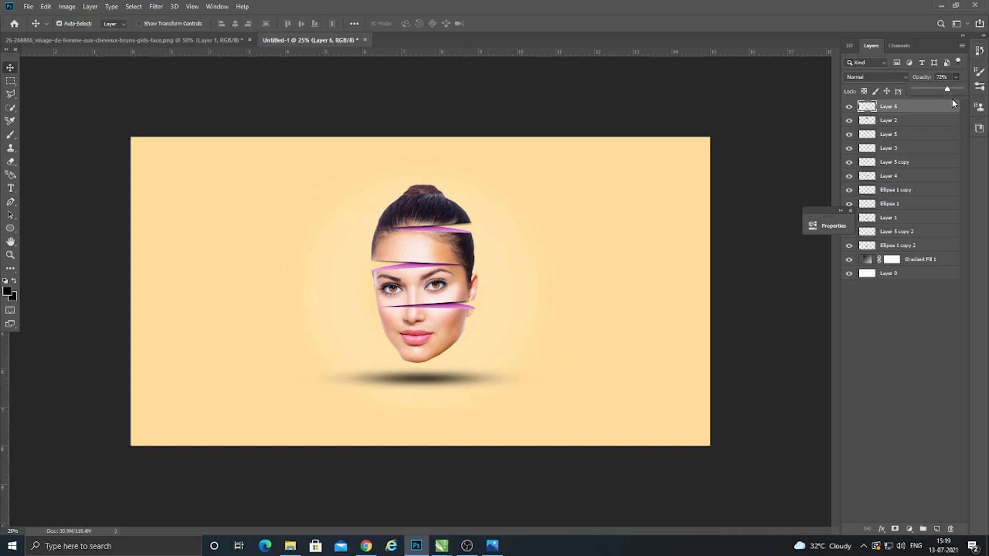
left_click_drag(941, 91, 935, 92)
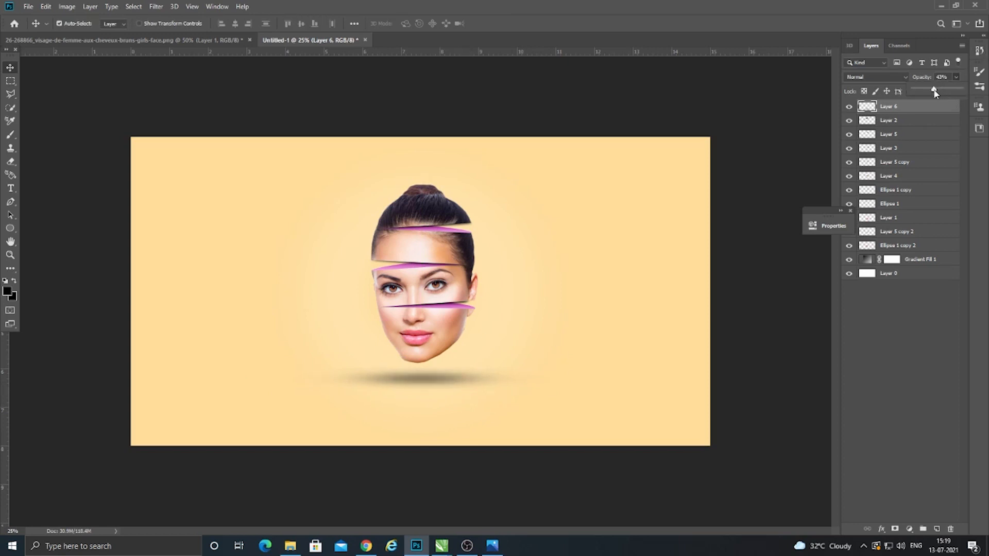
left_click(739, 324)
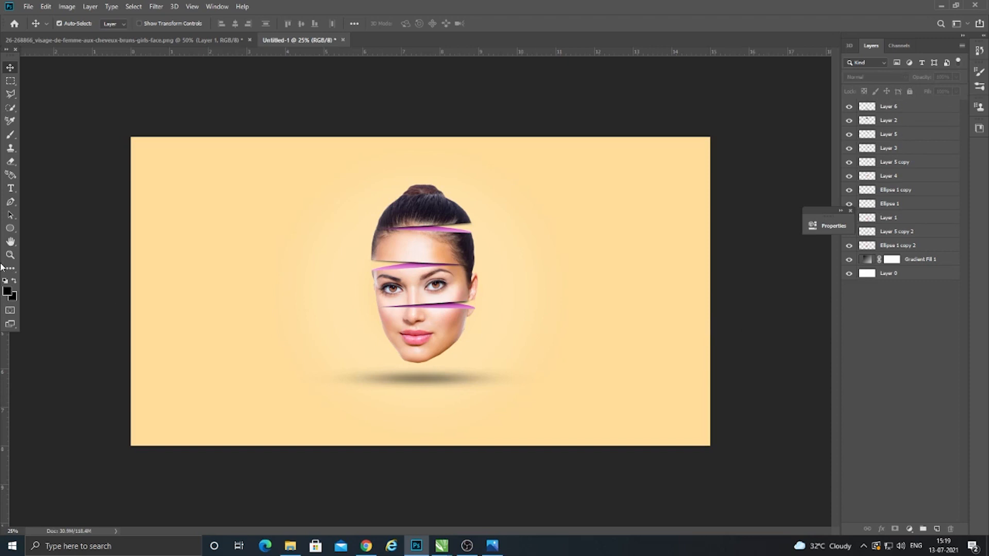
left_click(11, 189)
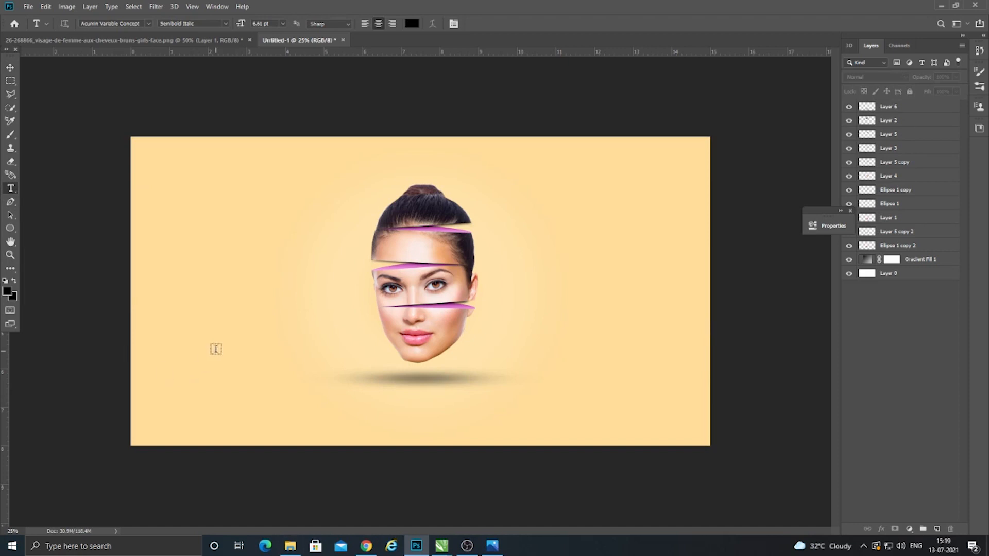
left_click(10, 67)
Save the artwork to the Desktop as a JPEG named cut, accepting the JPEG options
left_click(28, 6)
left_click(70, 123)
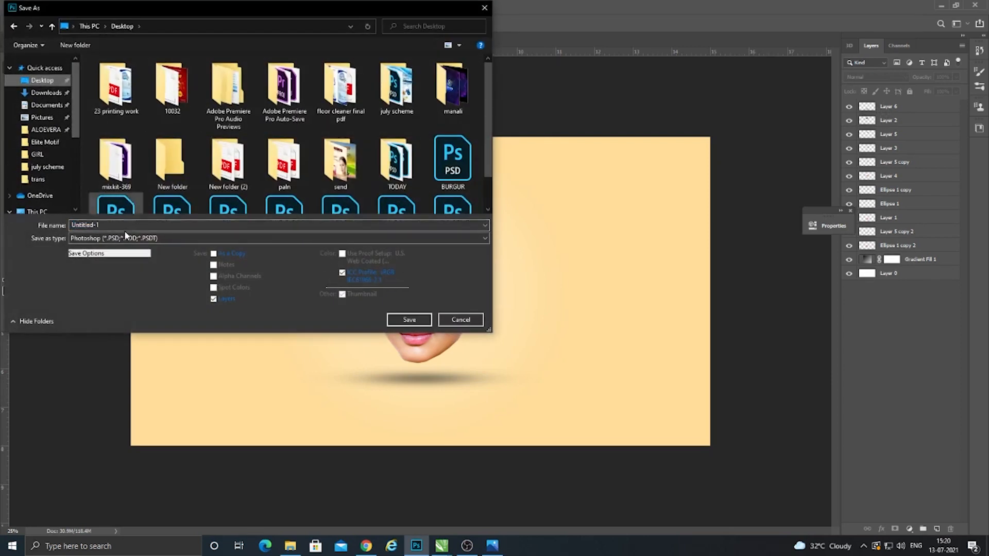
left_click(137, 239)
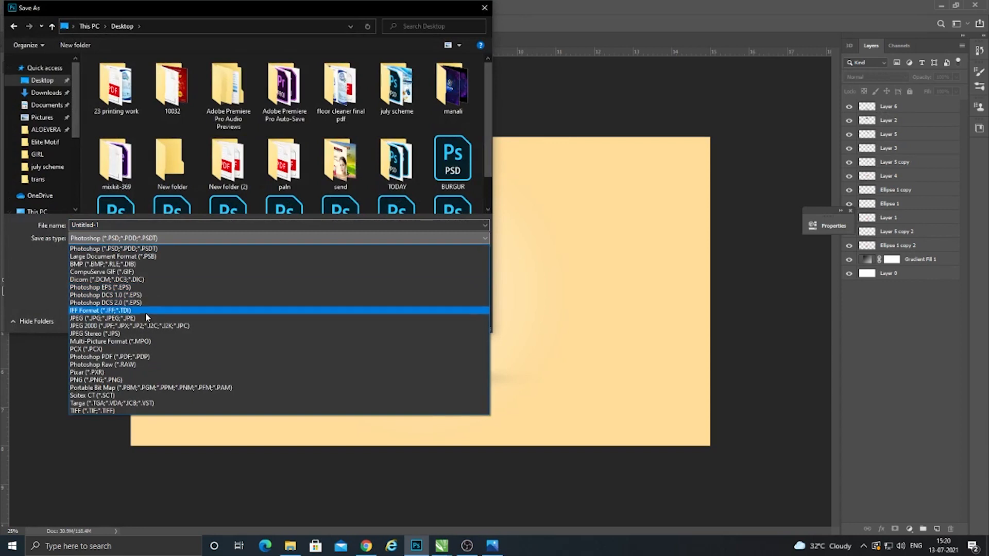
left_click(145, 313)
left_click(138, 240)
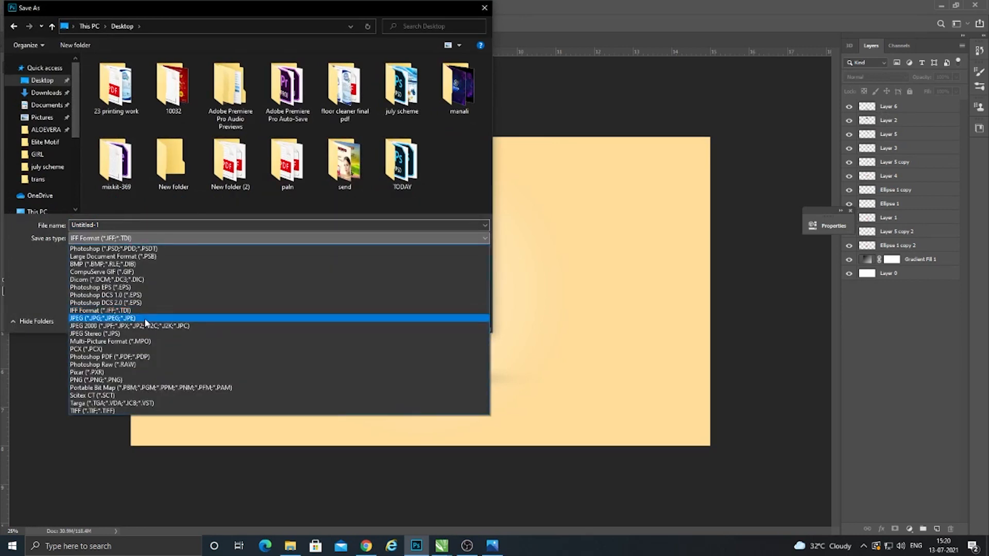
left_click(146, 318)
left_click(150, 225)
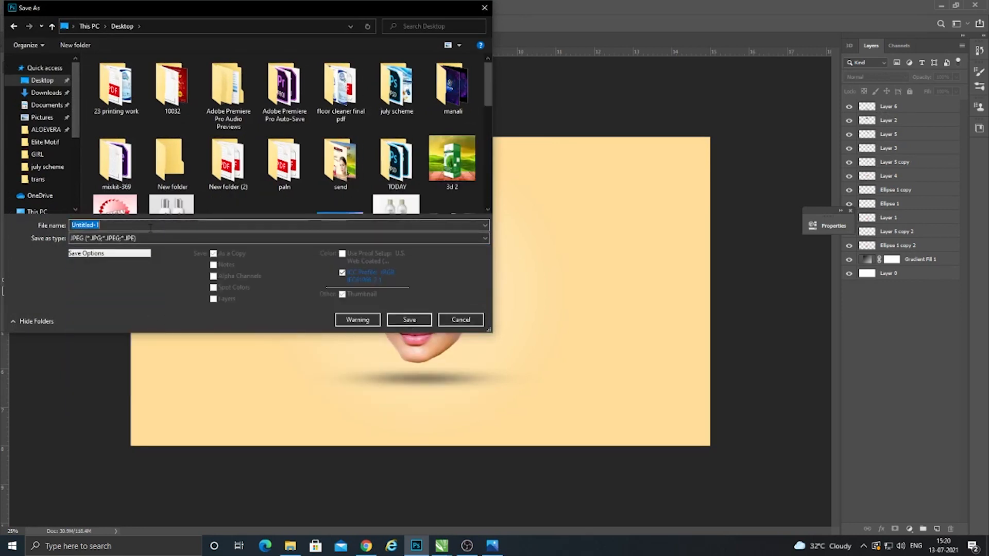
type("cut")
key("Return")
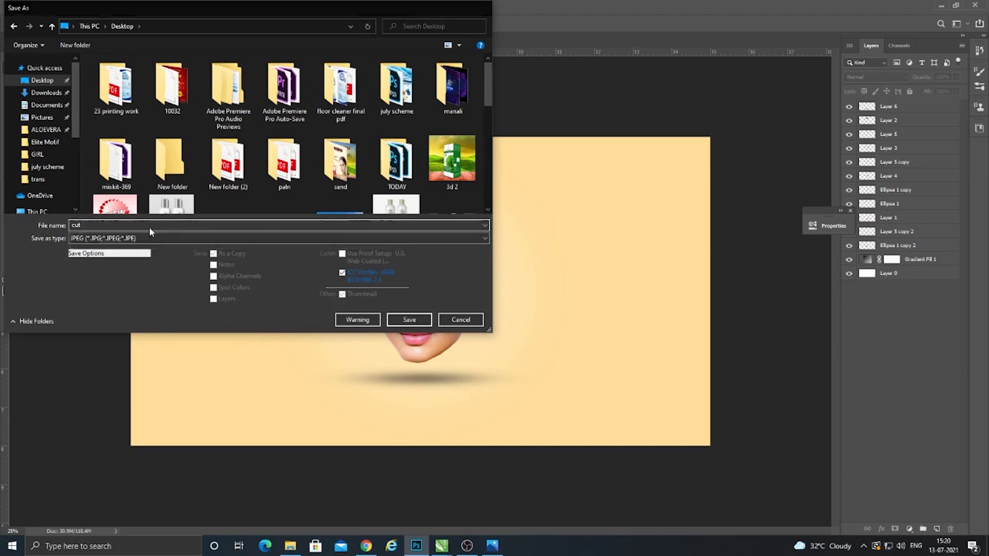
key("Return")
Open the exported cut image from the desktop in Photos to check the finished artwork, and close the viewer
key("super+d")
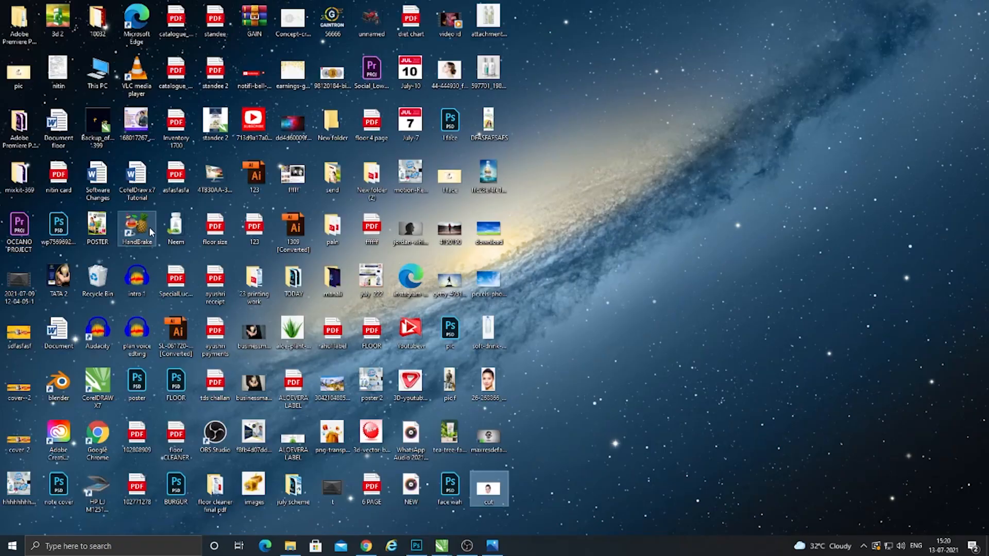
double_click(18, 78)
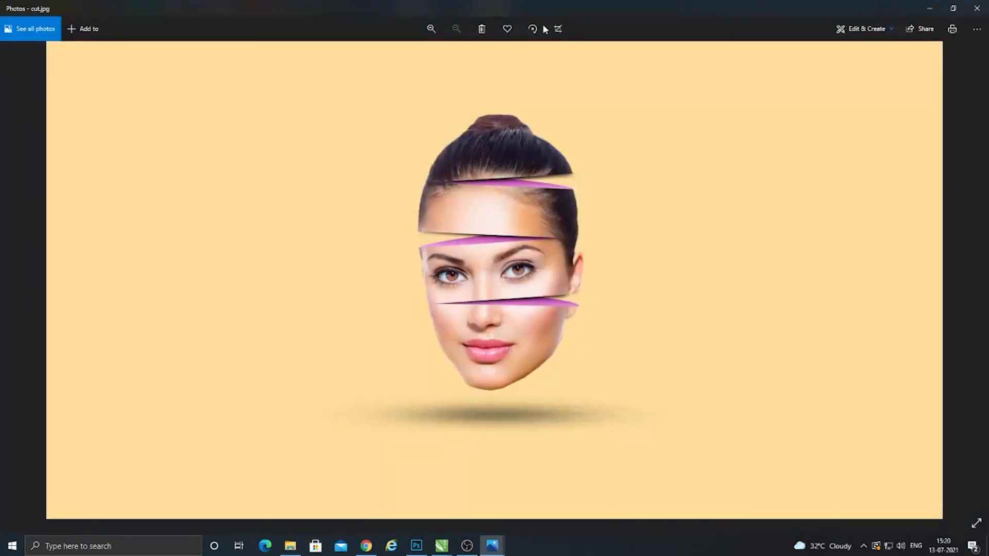
left_click(985, 5)
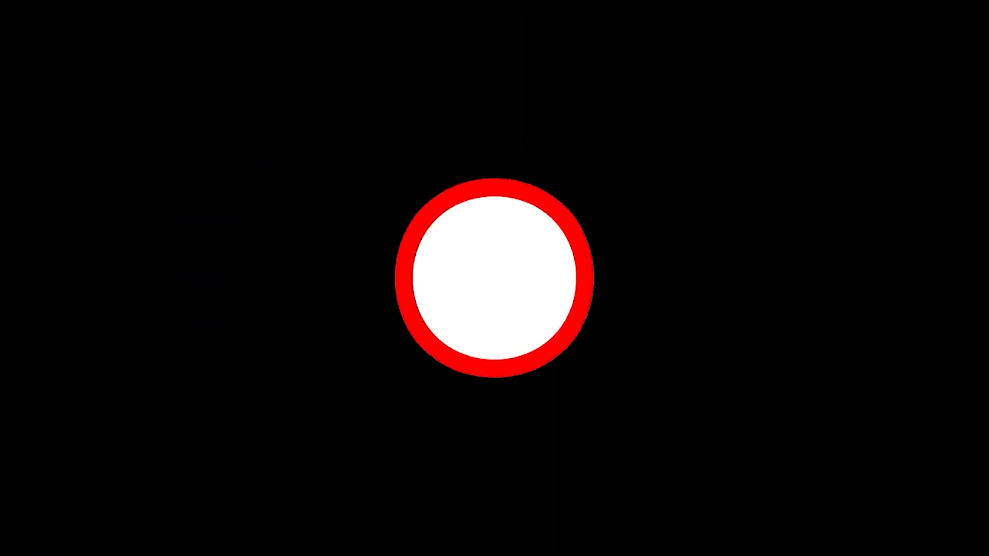